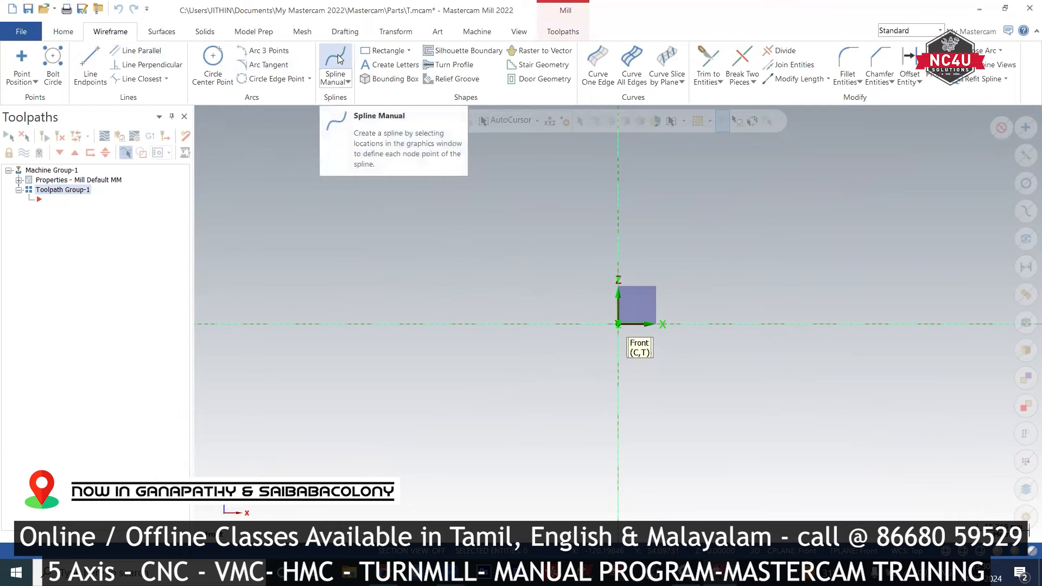
Step: Draw a six-point wavy manual spline from the vertical axis above the origin down to the horizontal axis
{"action": "left_click", "coordinate": [338, 59]}
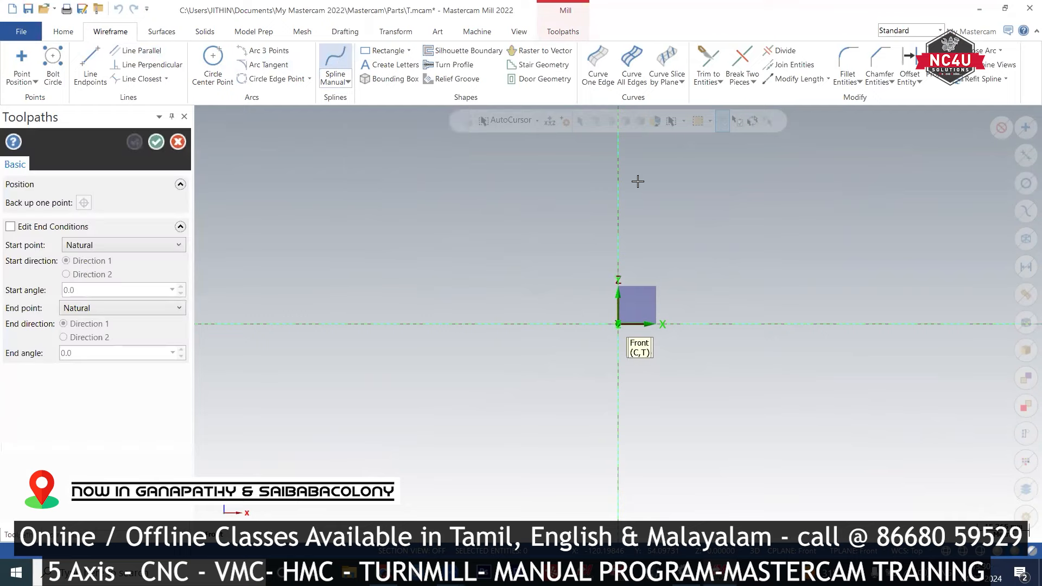
{"action": "left_click", "coordinate": [617, 168]}
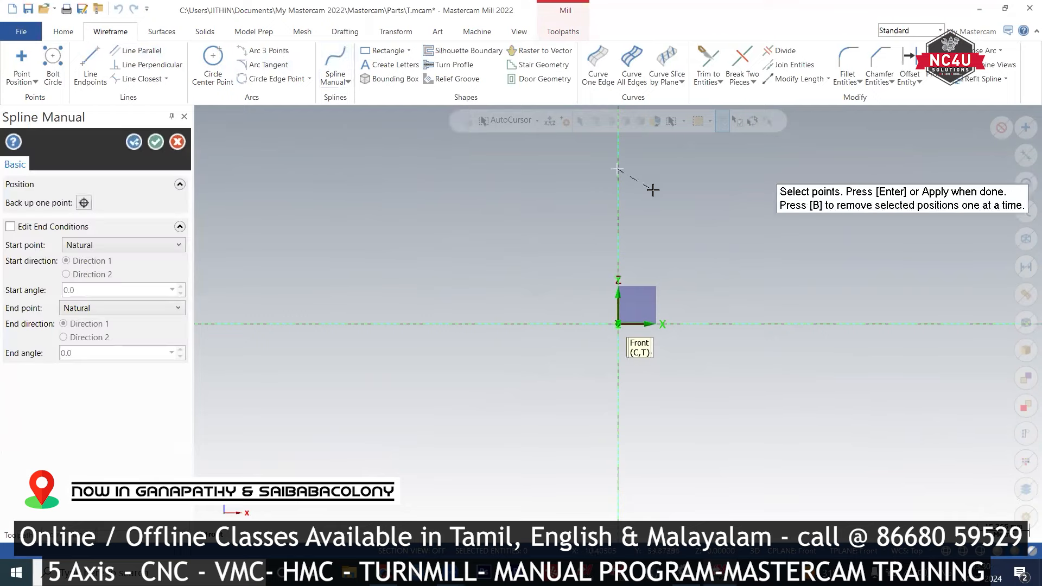
{"action": "left_click", "coordinate": [658, 194]}
{"action": "left_click", "coordinate": [691, 265]}
{"action": "left_click", "coordinate": [728, 290]}
{"action": "left_click", "coordinate": [770, 283]}
{"action": "left_click", "coordinate": [818, 323]}
{"action": "left_click", "coordinate": [156, 142]}
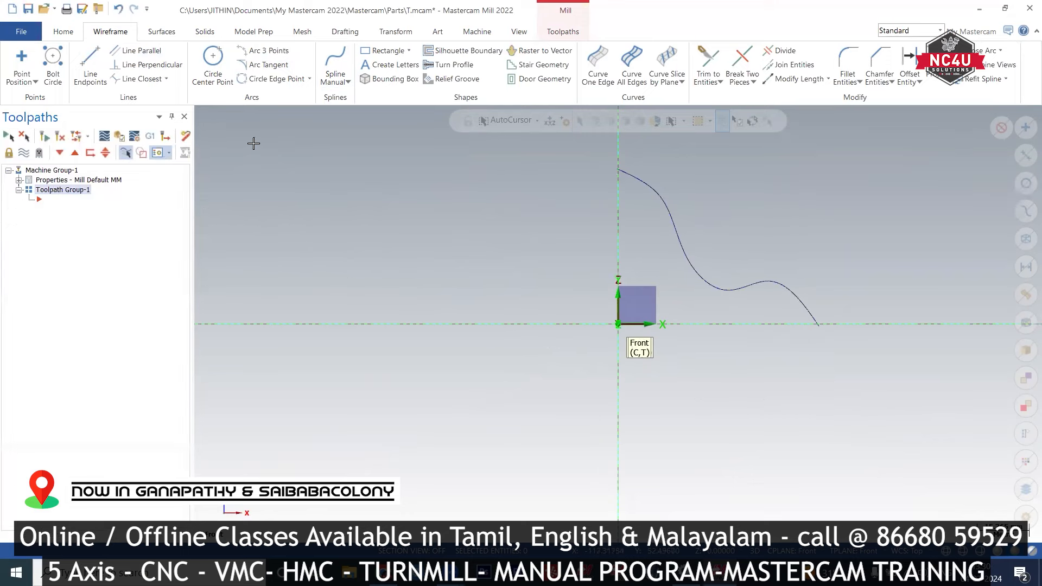
Step: Draw a vertical line about 53 mm long and a horizontal line about 76 mm long from the spline's ends, crossing near the origin
{"action": "left_click", "coordinate": [90, 60]}
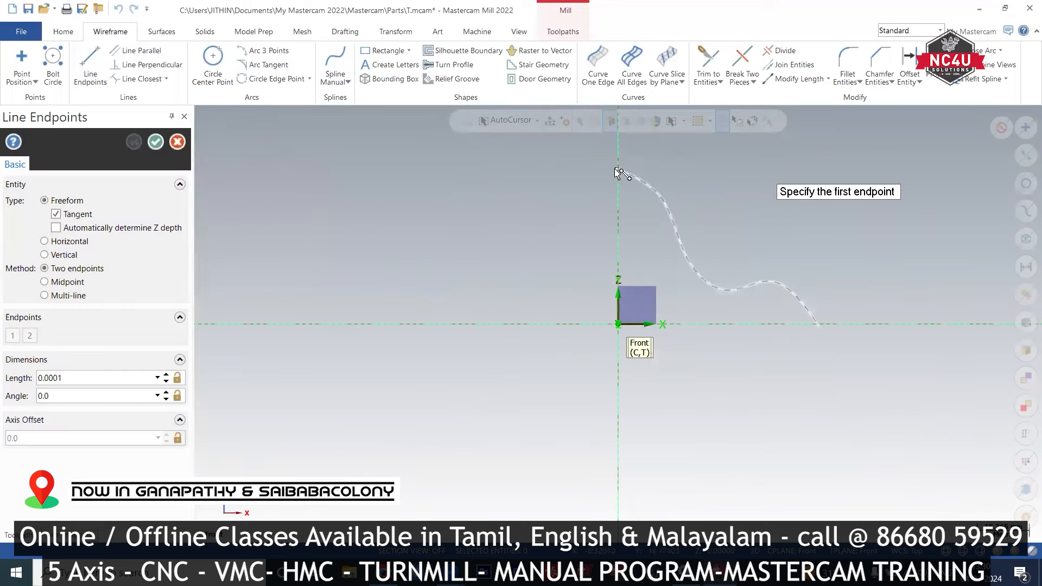
{"action": "left_click", "coordinate": [617, 173]}
{"action": "left_click", "coordinate": [618, 325]}
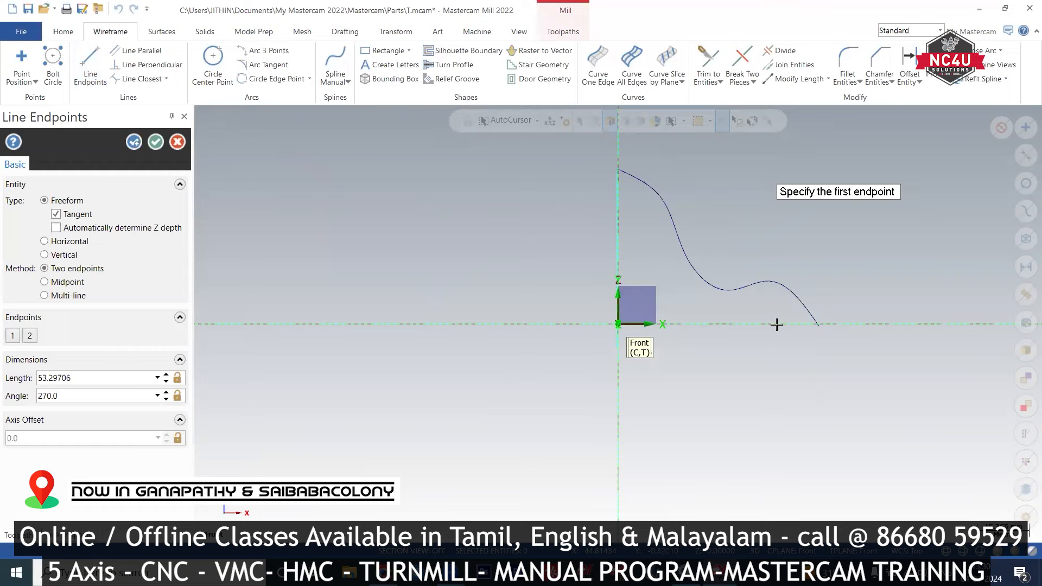
{"action": "left_click", "coordinate": [819, 325]}
{"action": "left_click", "coordinate": [564, 327]}
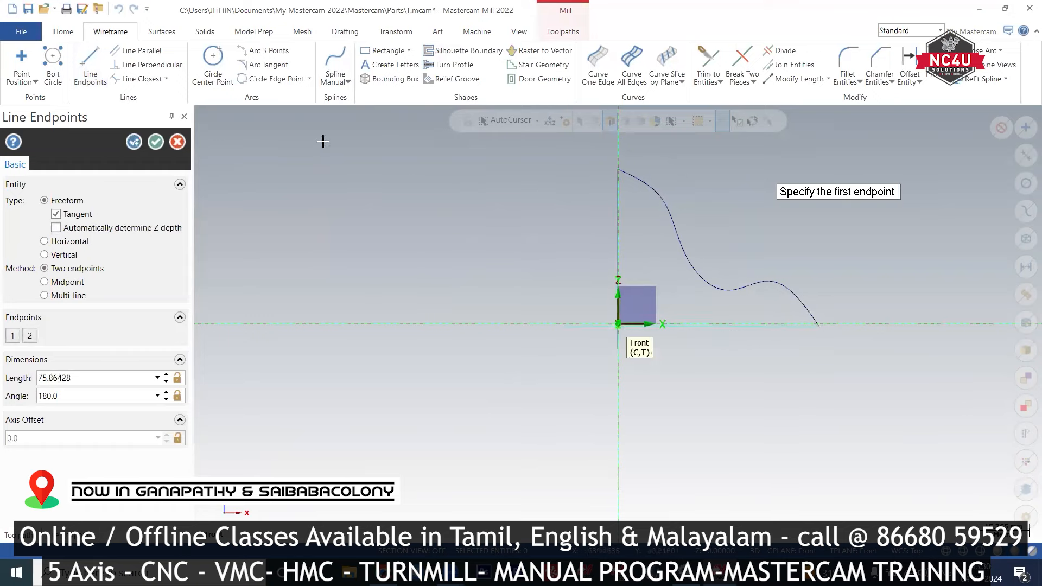
{"action": "left_click", "coordinate": [155, 142]}
Step: Trim the overhanging ends of the vertical and horizontal lines beyond their intersection with Divide
{"action": "scroll", "coordinate": [624, 195], "scroll_direction": "up", "scroll_amount": 3}
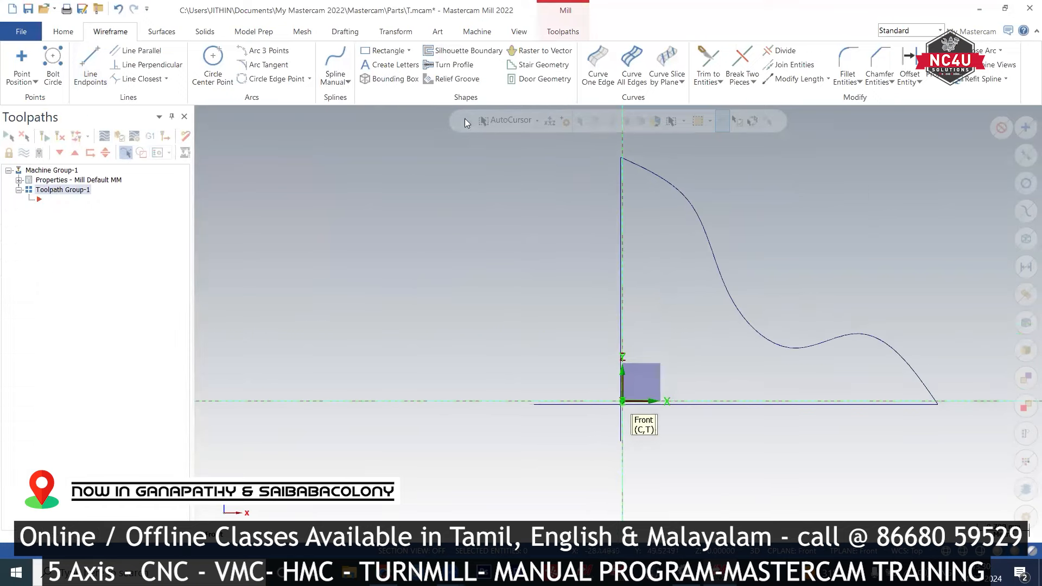
{"action": "left_click", "coordinate": [779, 50]}
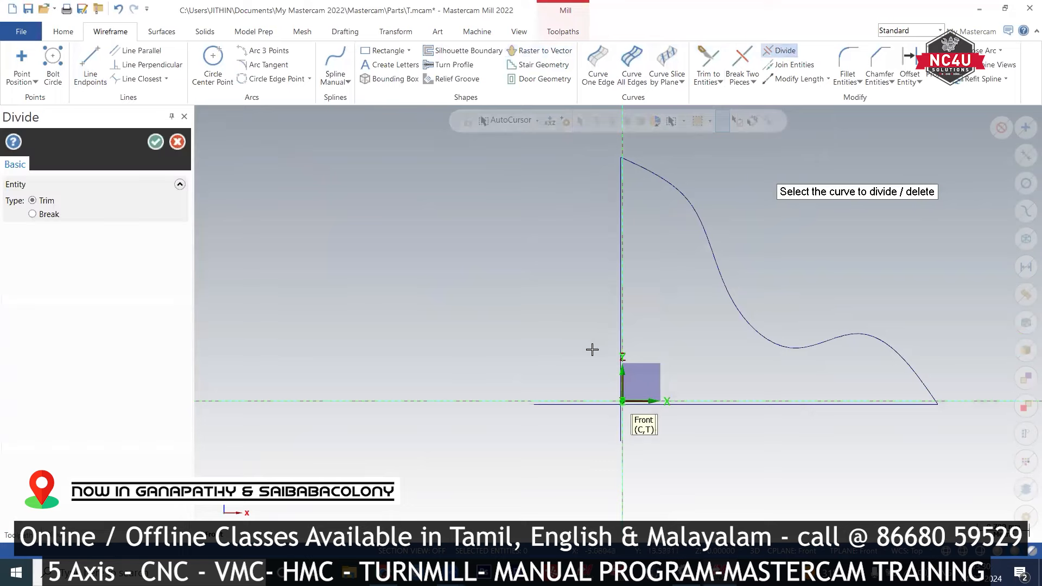
{"action": "left_click", "coordinate": [575, 411]}
{"action": "left_click", "coordinate": [156, 141]}
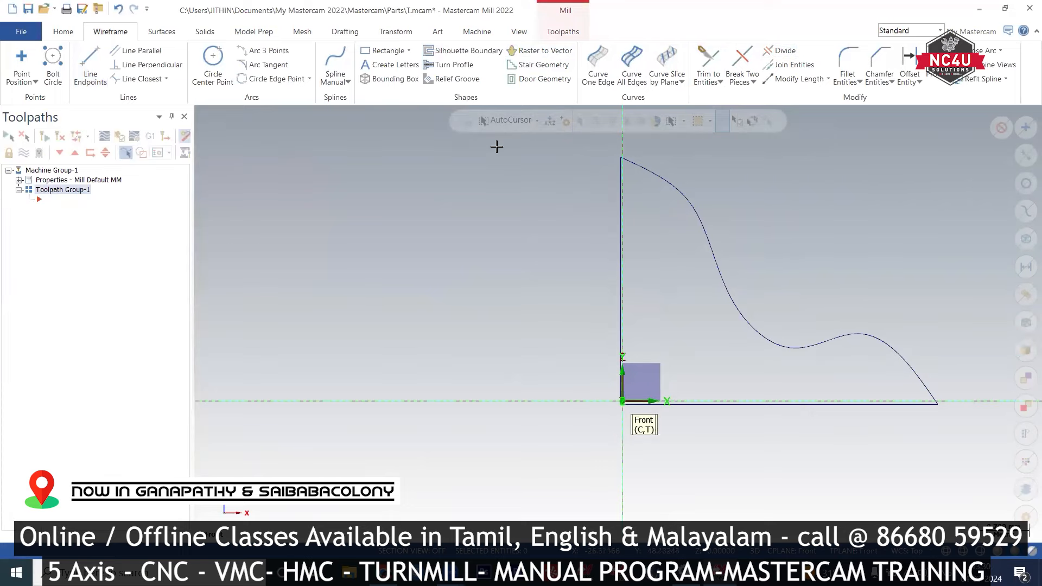
Step: Revolve the closed profile 360° around the vertical line as a new solid body
{"action": "scroll", "coordinate": [495, 146], "scroll_direction": "down", "scroll_amount": 1}
{"action": "left_click", "coordinate": [204, 32]}
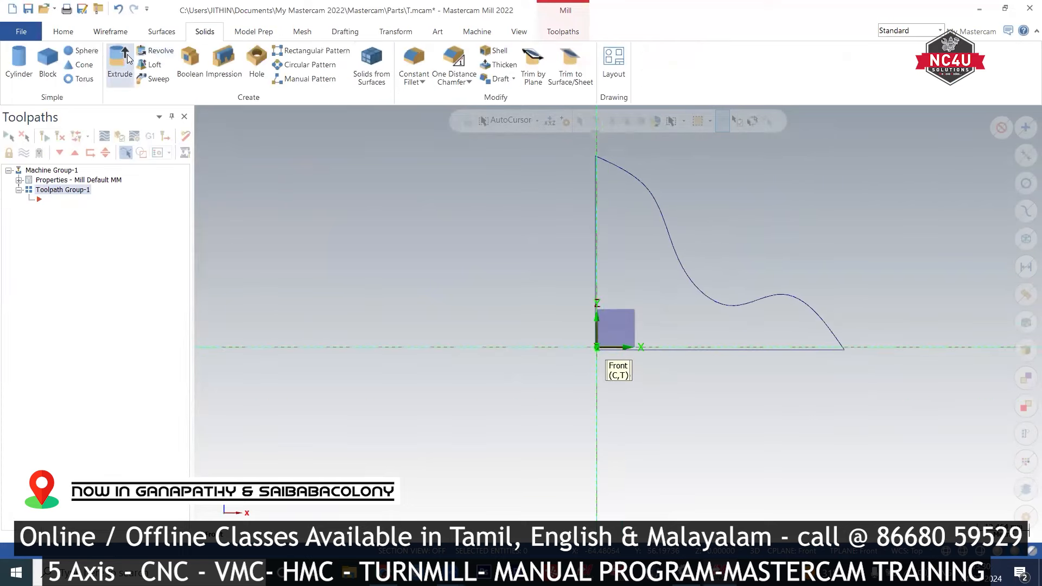
{"action": "left_click", "coordinate": [155, 50]}
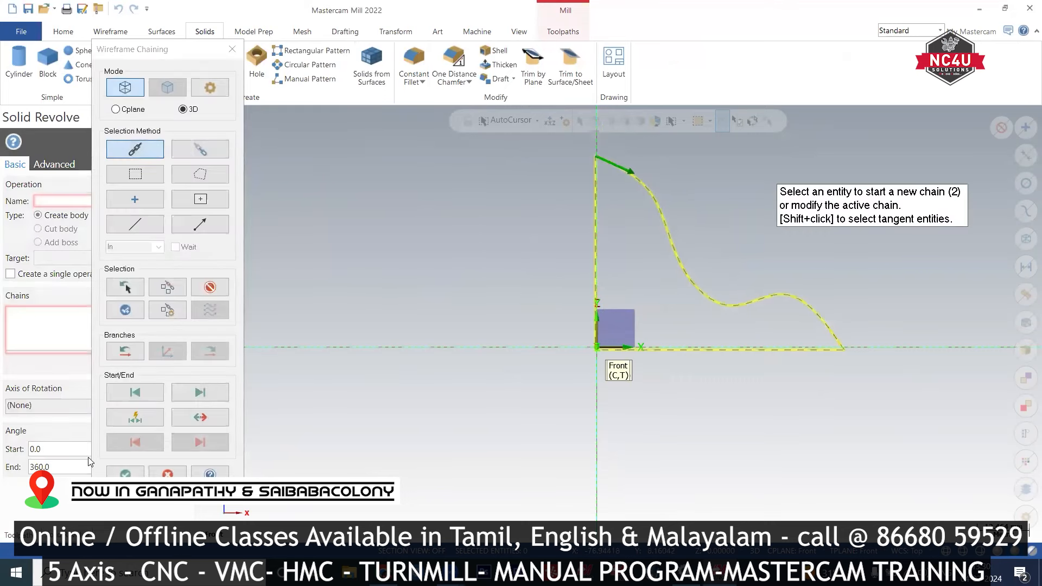
{"action": "left_click", "coordinate": [125, 473]}
{"action": "left_click", "coordinate": [596, 257]}
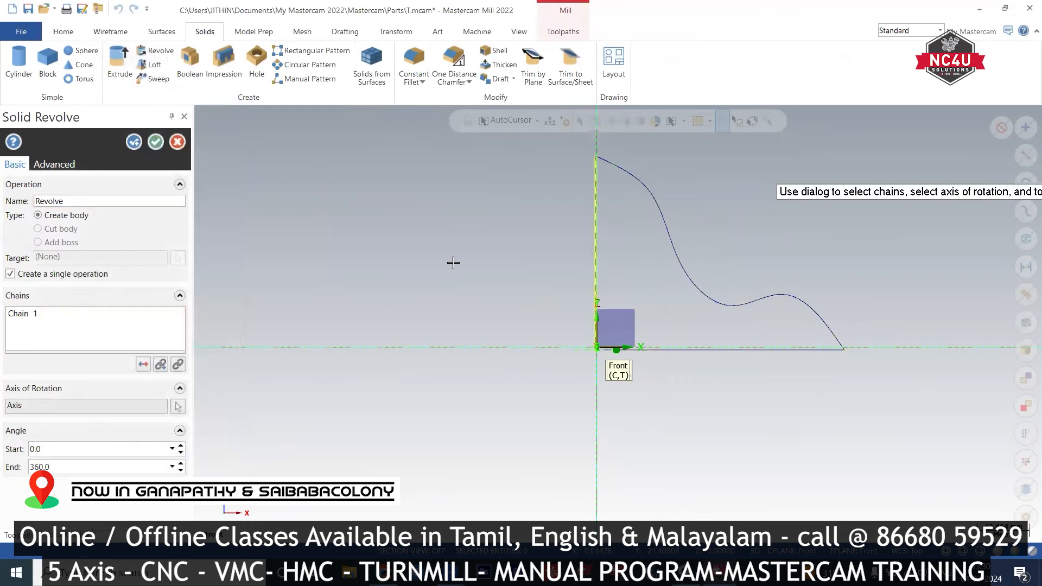
{"action": "middle_click_drag", "start_coordinate": [709, 202], "coordinate": [681, 244]}
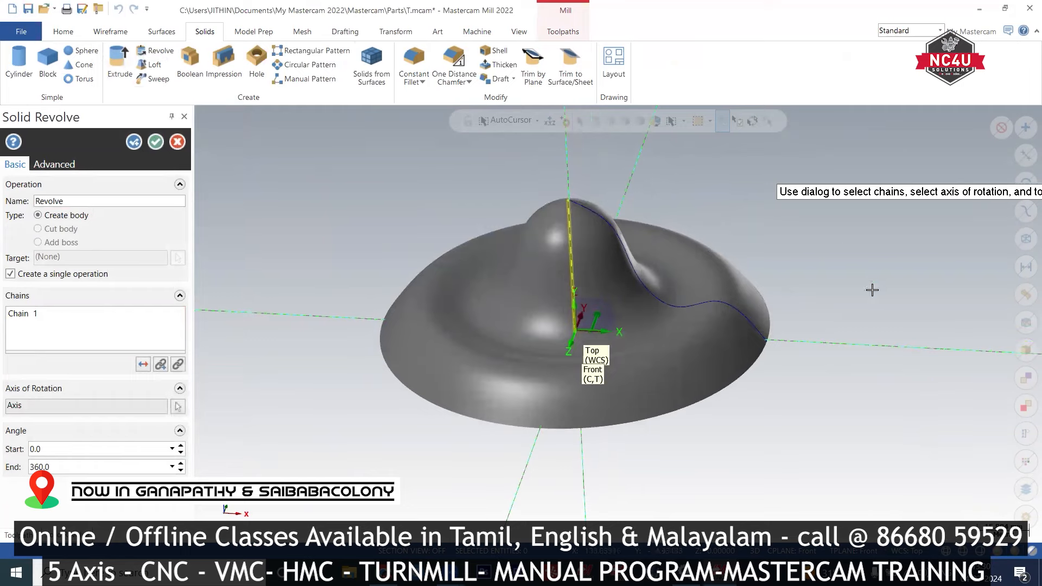
{"action": "left_click", "coordinate": [155, 142]}
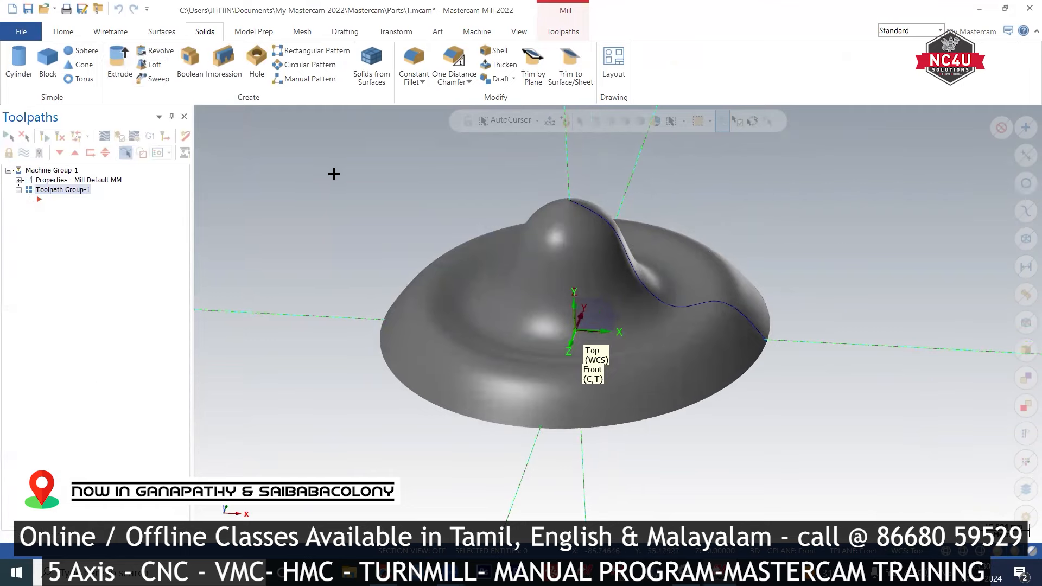
Step: Switch the view and construction plane to Top (WCS)
{"action": "right_click", "coordinate": [335, 173]}
{"action": "left_click", "coordinate": [380, 247]}
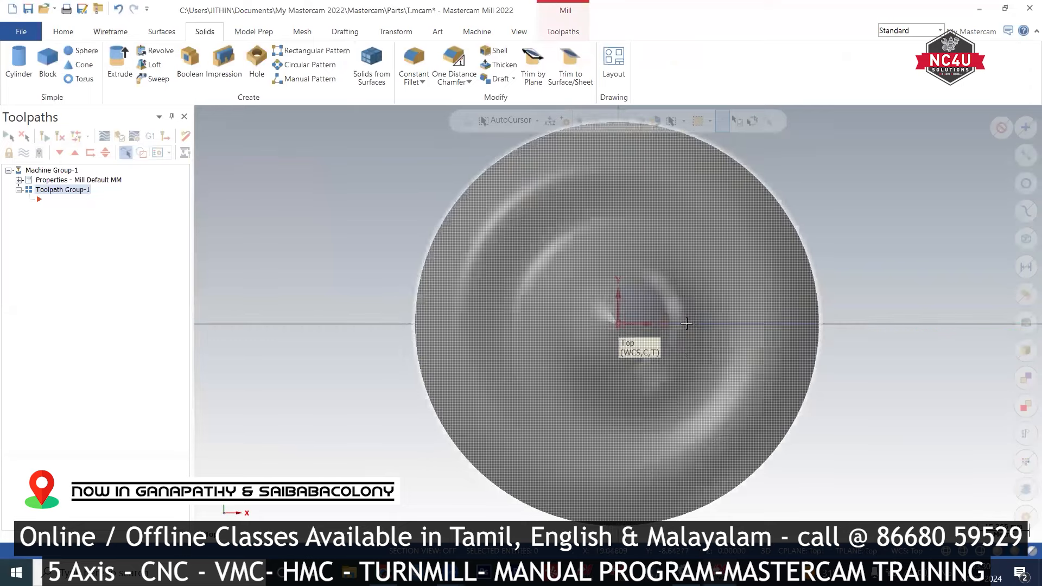
{"action": "middle_click_drag", "start_coordinate": [658, 217], "coordinate": [650, 257]}
{"action": "scroll", "coordinate": [657, 260], "scroll_direction": "up", "scroll_amount": 2}
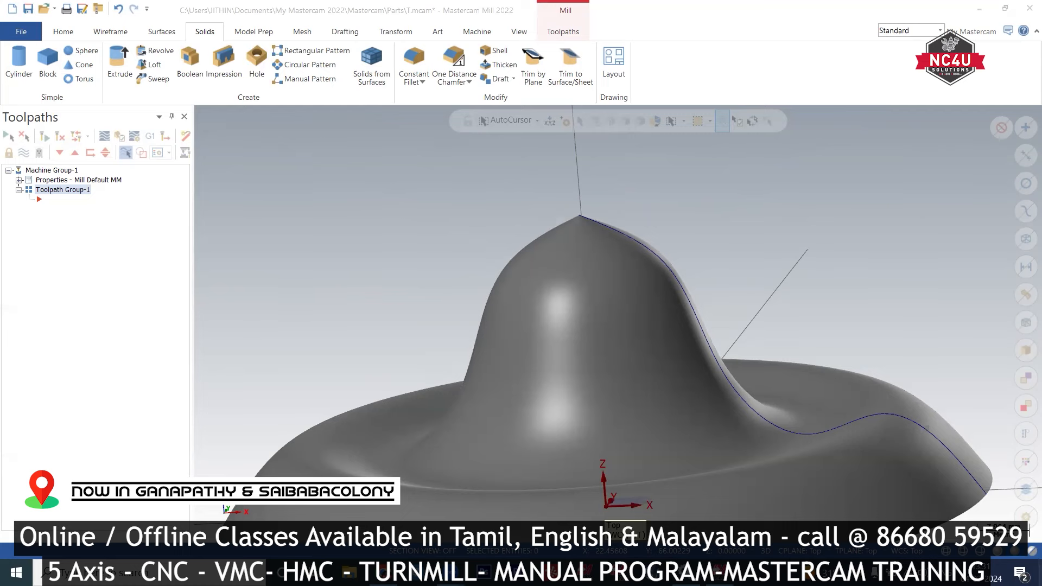
{"action": "key", "text": "super+d"}
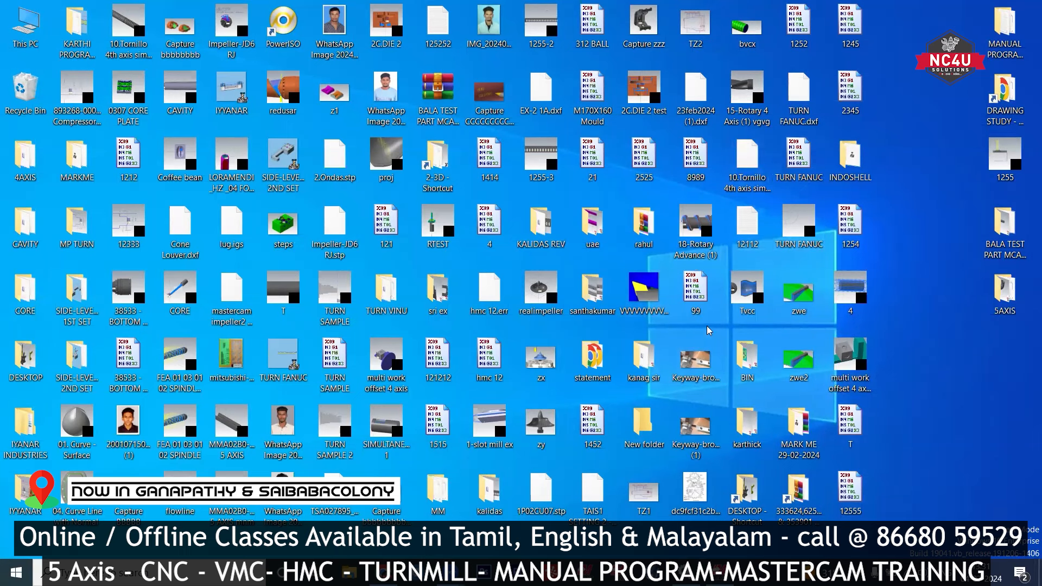
{"action": "key", "text": "super+d"}
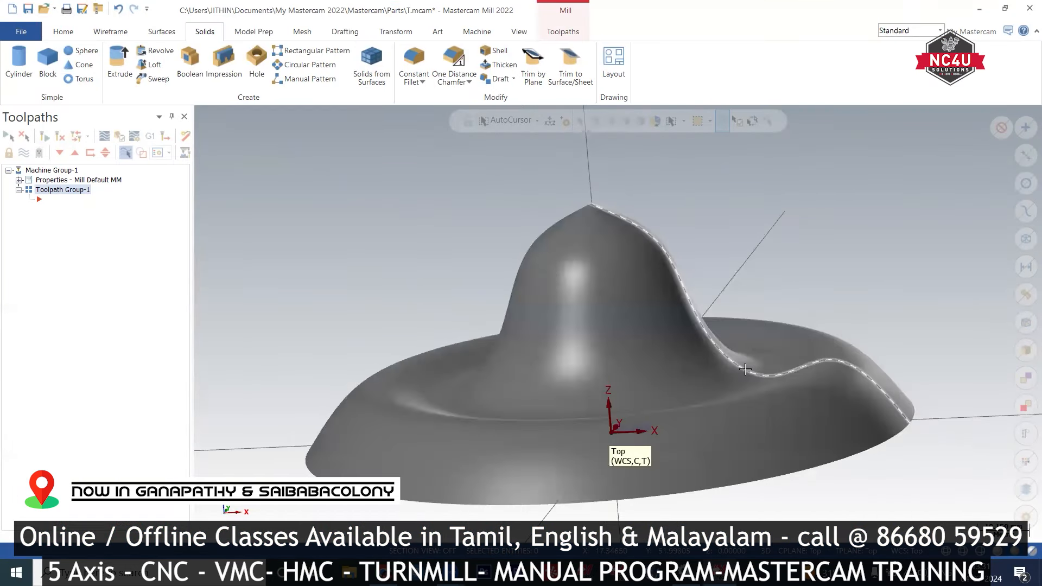
Step: Start a 3D High Speed Hybrid finishing toolpath from the top view, with all faces of the solid as machining geometry
{"action": "right_click", "coordinate": [786, 228]}
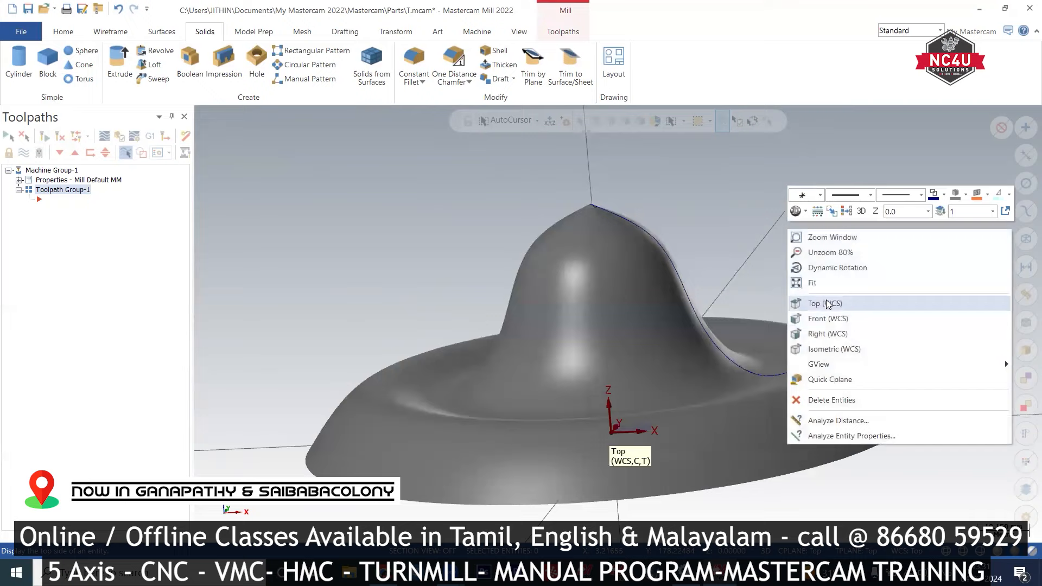
{"action": "left_click", "coordinate": [828, 303]}
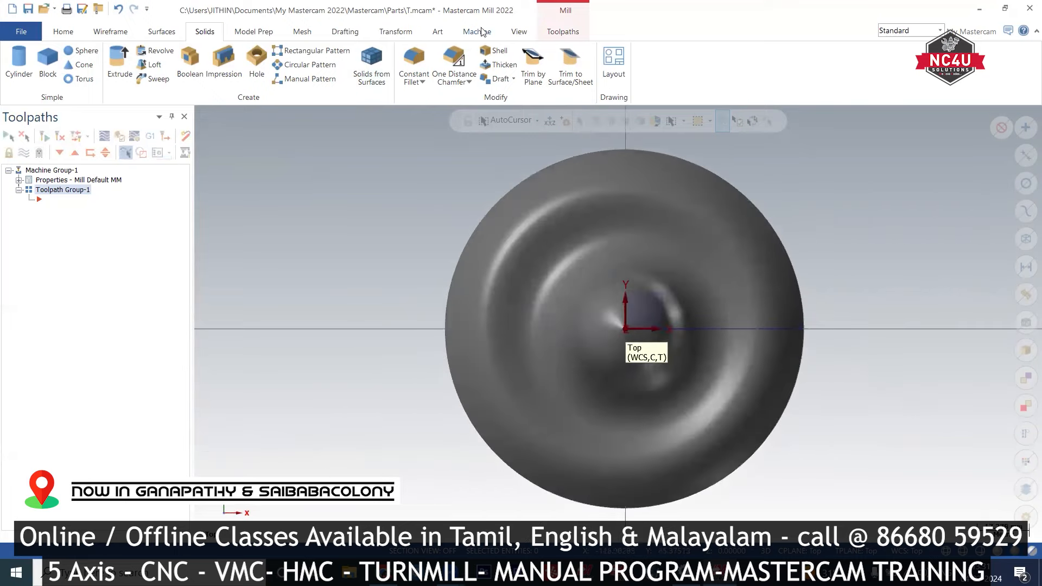
{"action": "left_click", "coordinate": [566, 32]}
{"action": "left_click", "coordinate": [422, 79]}
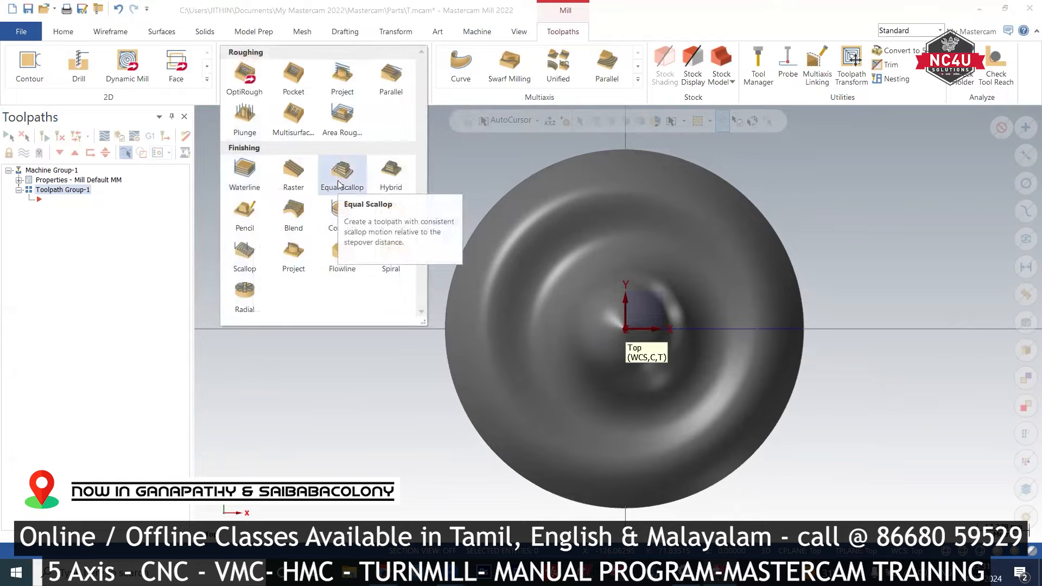
{"action": "left_click", "coordinate": [392, 173]}
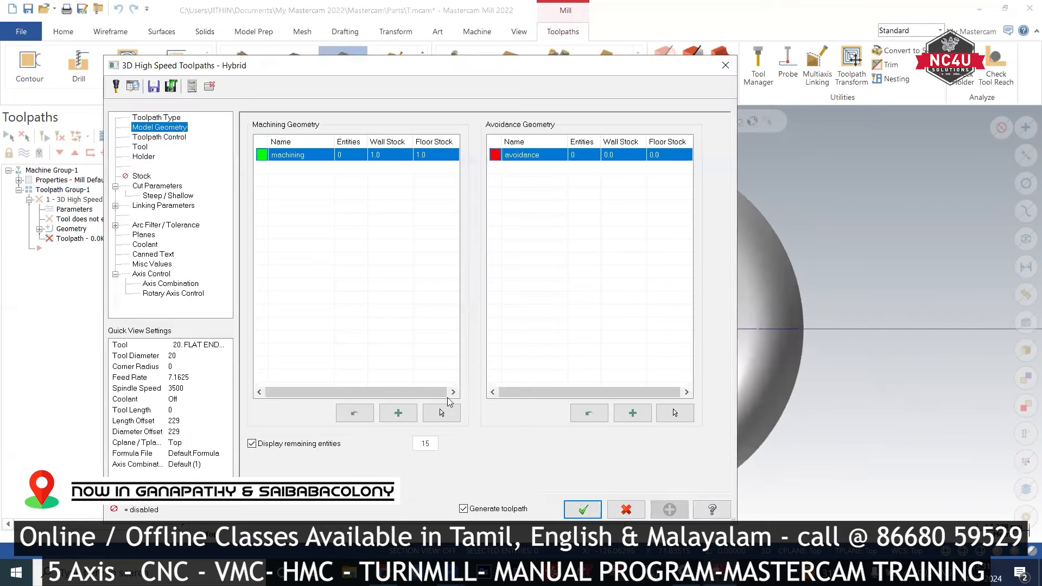
{"action": "left_click", "coordinate": [441, 412]}
{"action": "left_click_drag", "start_coordinate": [407, 181], "coordinate": [741, 465]}
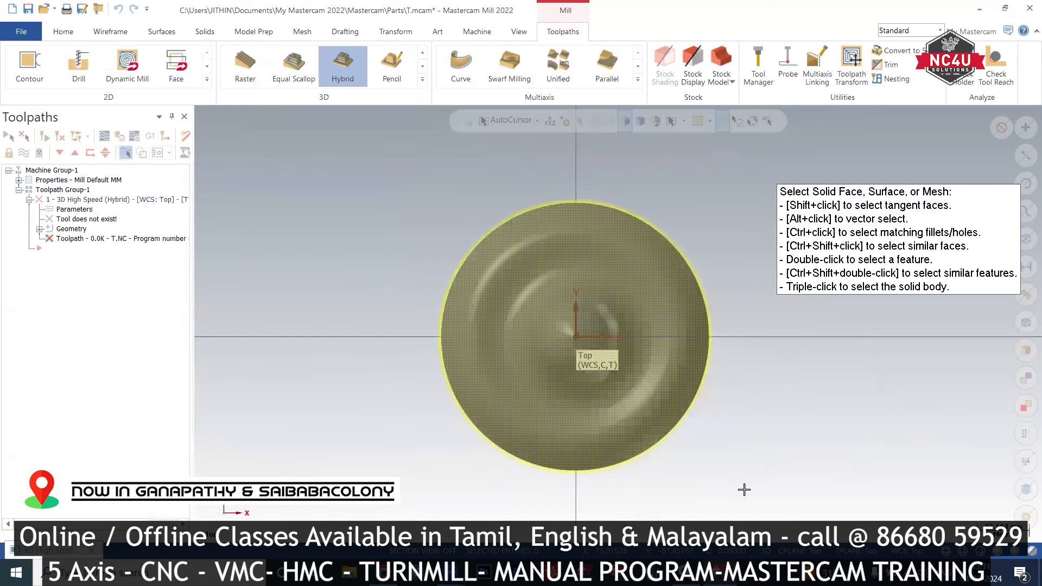
{"action": "left_click", "coordinate": [567, 149]}
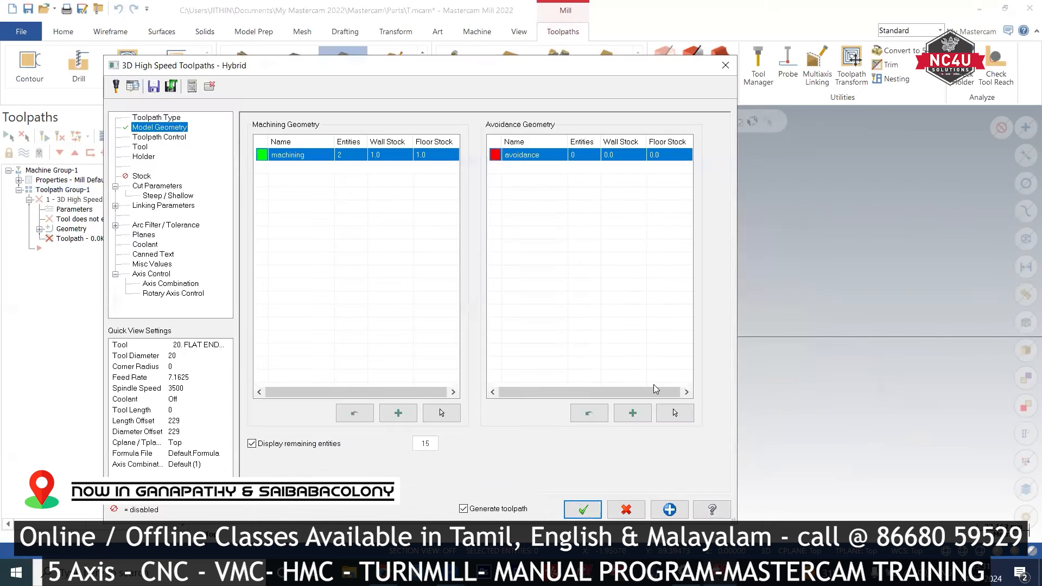
Step: Assign the solid's flat bottom face as the avoidance geometry
{"action": "left_click", "coordinate": [675, 413]}
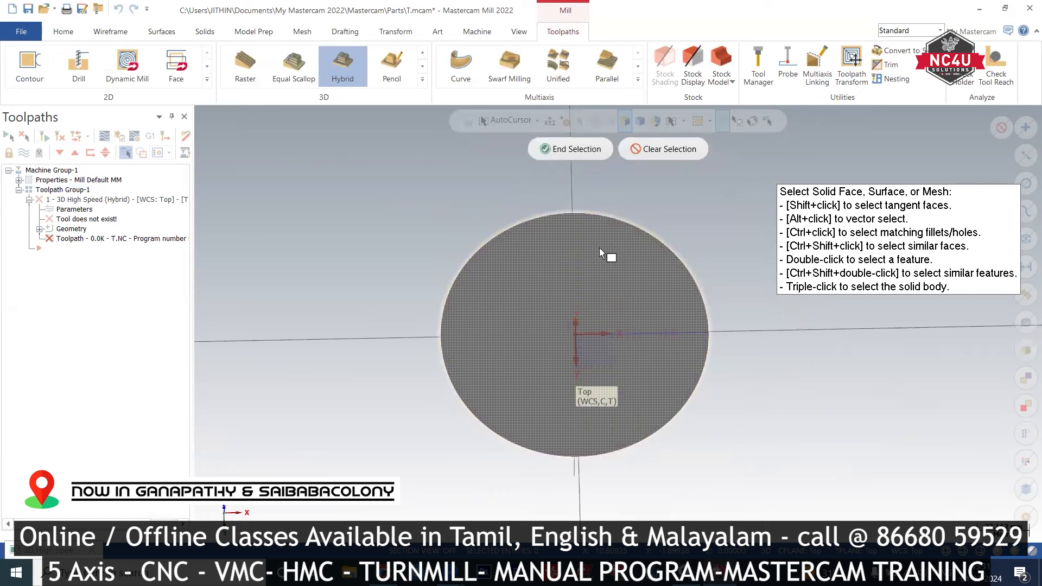
{"action": "left_click", "coordinate": [599, 253]}
{"action": "left_click", "coordinate": [547, 151]}
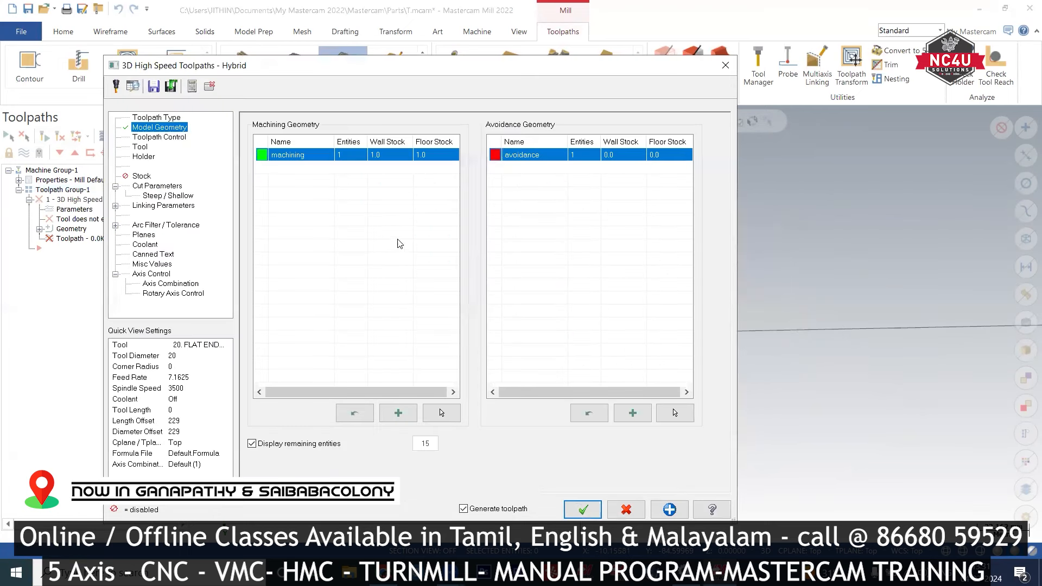
Step: Set the machining geometry's wall stock and floor stock to 0
{"action": "double_click", "coordinate": [383, 155]}
{"action": "type", "text": "0"}
{"action": "key", "text": "Return"}
{"action": "double_click", "coordinate": [433, 156]}
{"action": "type", "text": "0"}
{"action": "key", "text": "Return"}
Step: Create a ball endmill with an 8 mm cutting diameter for the toolpath
{"action": "left_click", "coordinate": [141, 148]}
{"action": "right_click", "coordinate": [341, 179]}
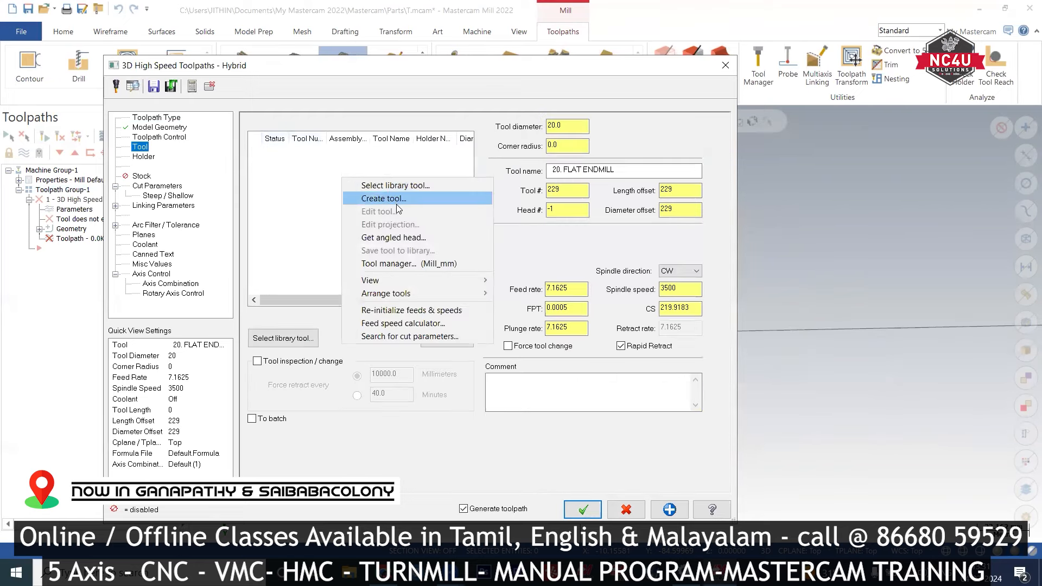
{"action": "left_click", "coordinate": [398, 202]}
{"action": "left_click", "coordinate": [779, 158]}
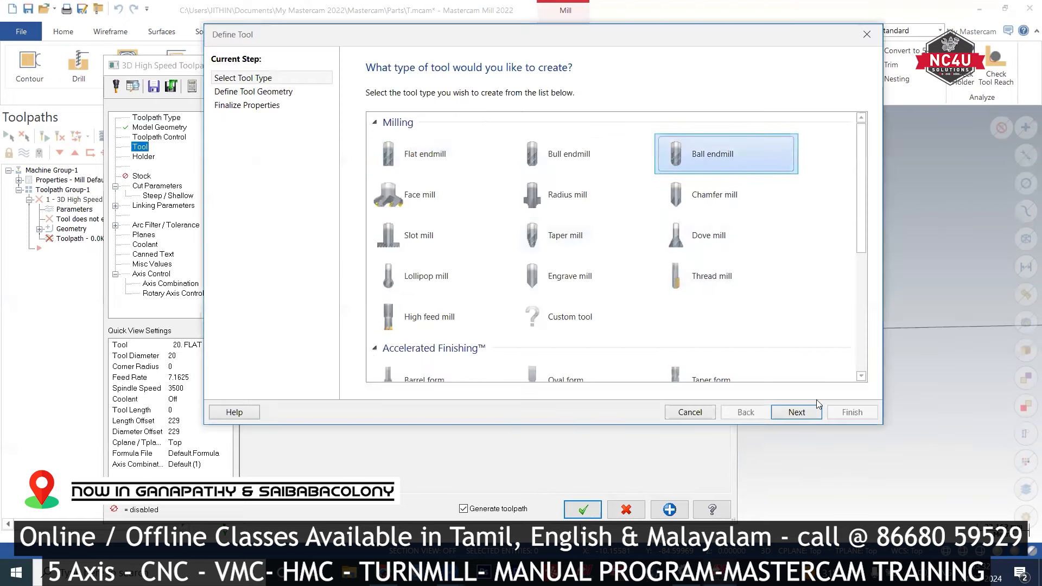
{"action": "left_click", "coordinate": [797, 413]}
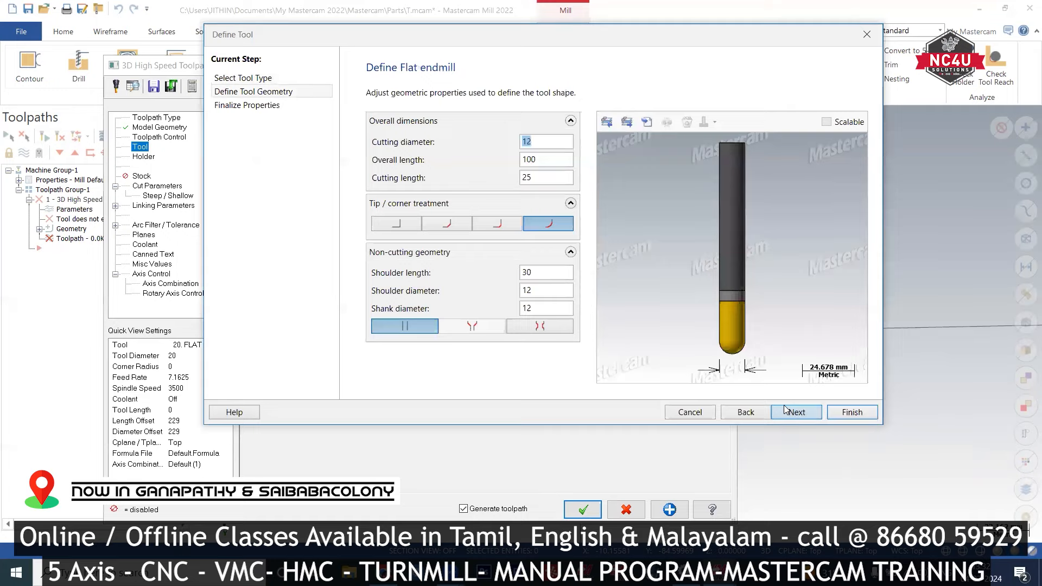
{"action": "type", "text": "8"}
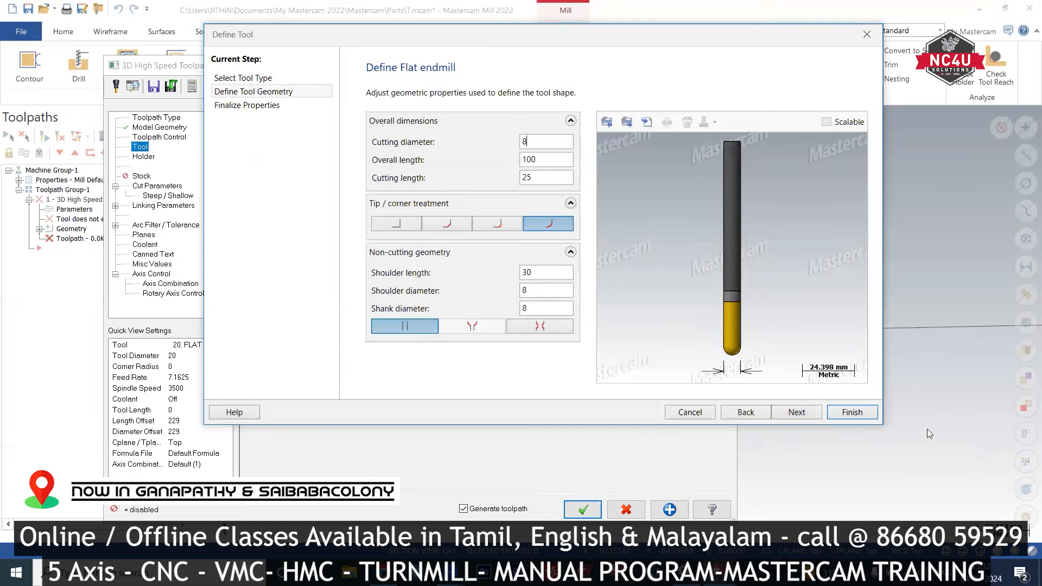
{"action": "left_click", "coordinate": [851, 412]}
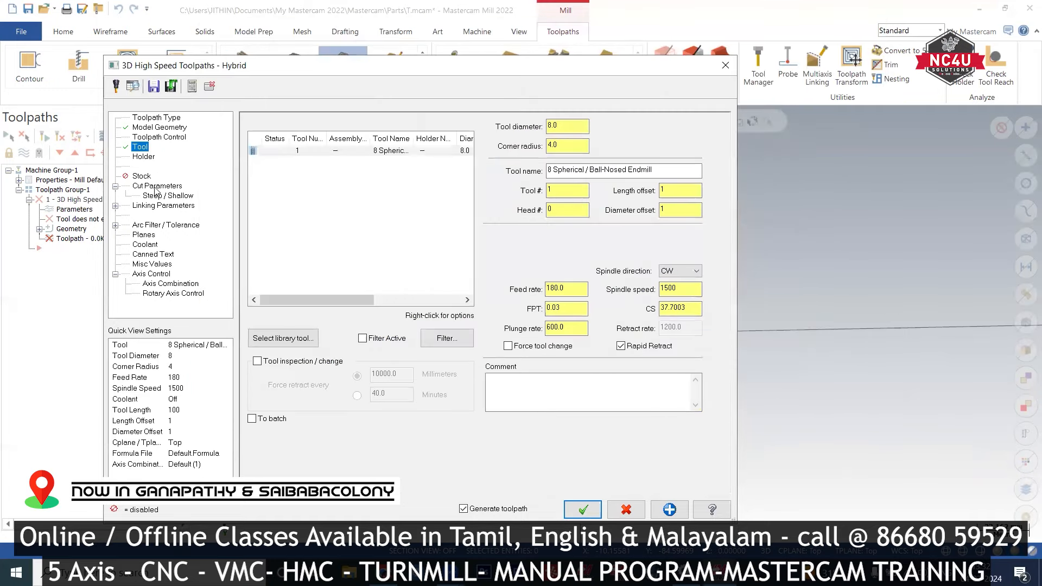
Step: In the cut parameters, keep the closed contour direction as Climb and set the open contour direction to Zigzag
{"action": "left_click", "coordinate": [157, 186]}
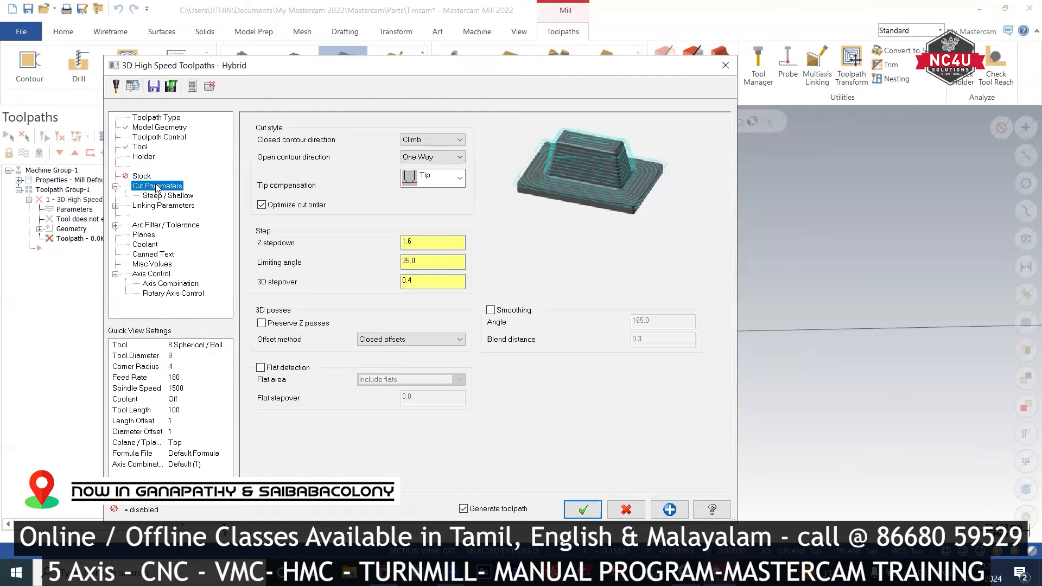
{"action": "left_click", "coordinate": [142, 148]}
{"action": "left_click", "coordinate": [156, 186]}
{"action": "left_click", "coordinate": [434, 140]}
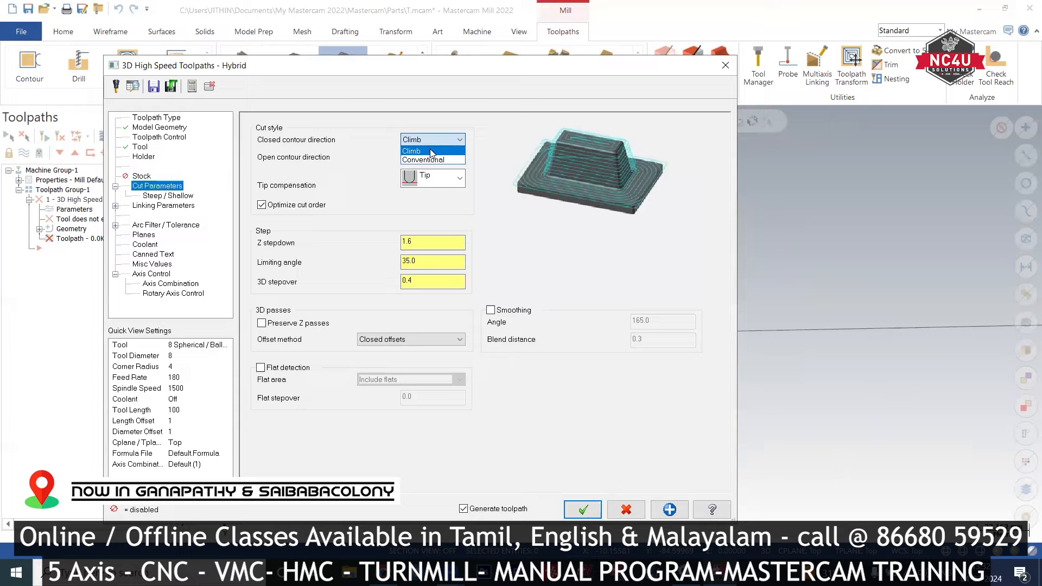
{"action": "left_click", "coordinate": [431, 152]}
{"action": "left_click", "coordinate": [432, 157]}
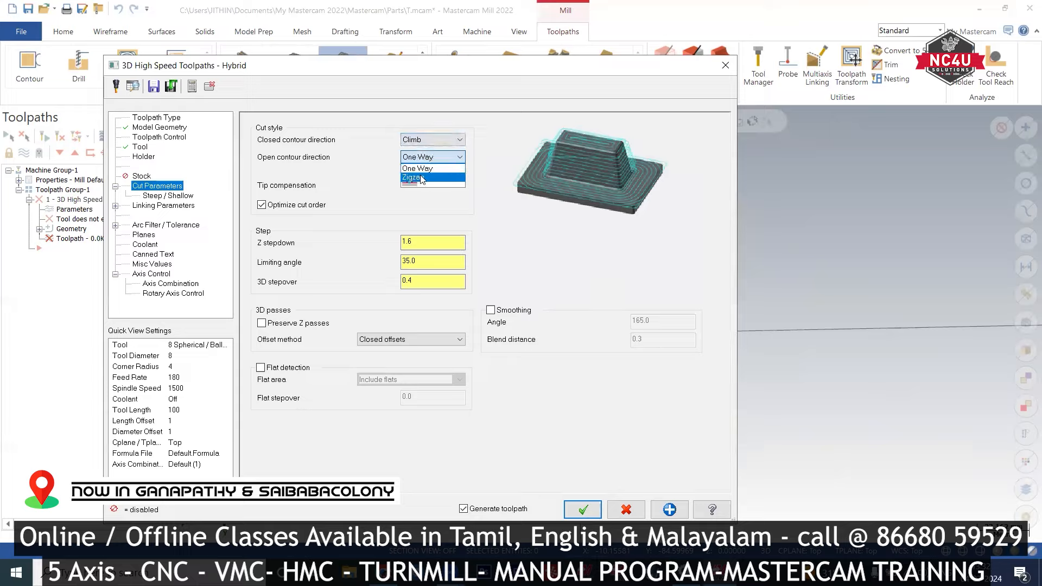
{"action": "left_click", "coordinate": [422, 178]}
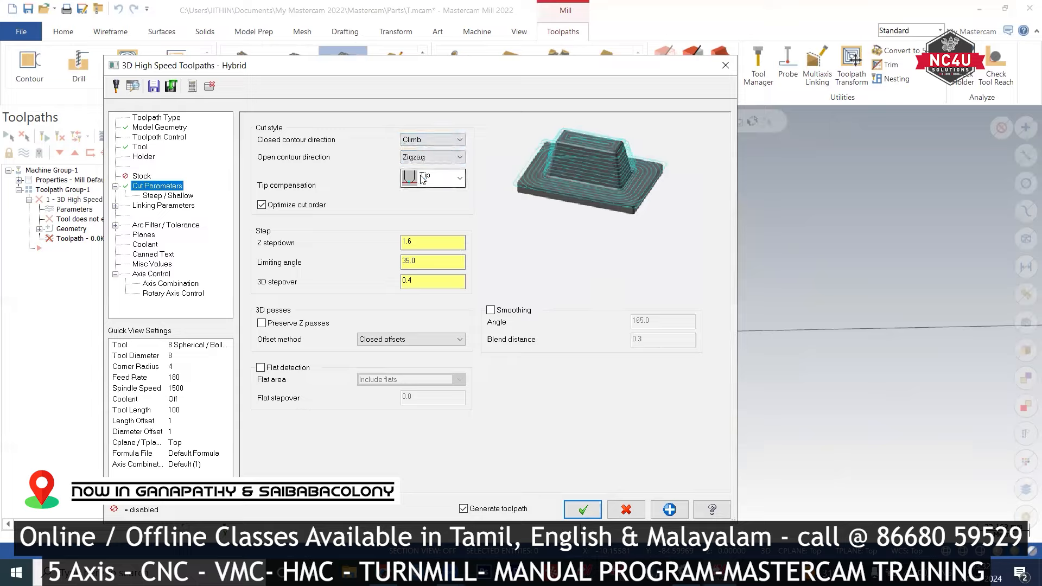
Step: Set the Z stepdown to 2 and the 3D stepover to 0.5 in the cut parameters
{"action": "left_click", "coordinate": [415, 242]}
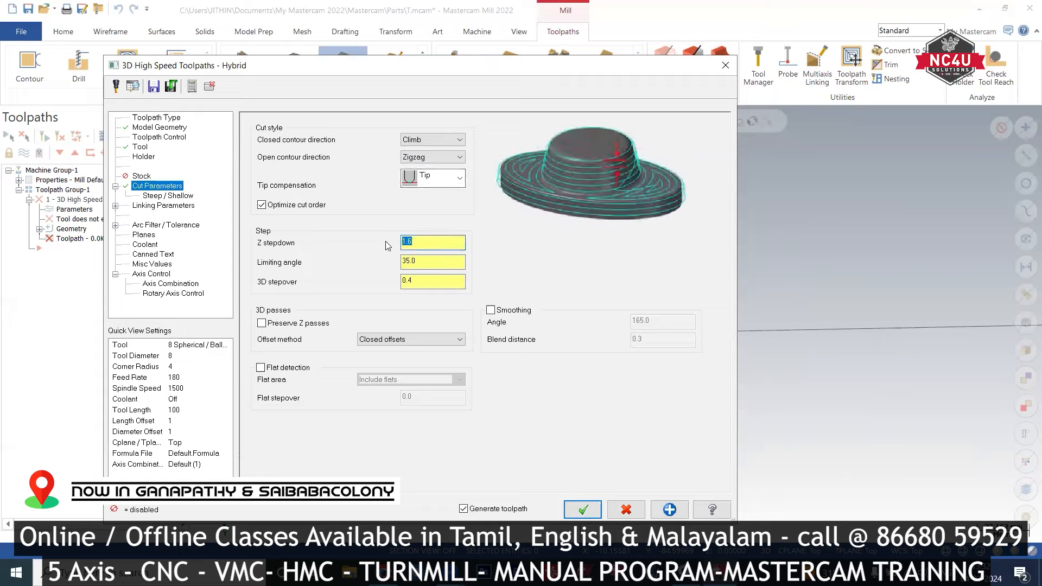
{"action": "type", "text": "0.2"}
{"action": "left_click_drag", "start_coordinate": [429, 244], "coordinate": [401, 244]}
{"action": "type", "text": "2"}
{"action": "left_click_drag", "start_coordinate": [418, 281], "coordinate": [396, 281]}
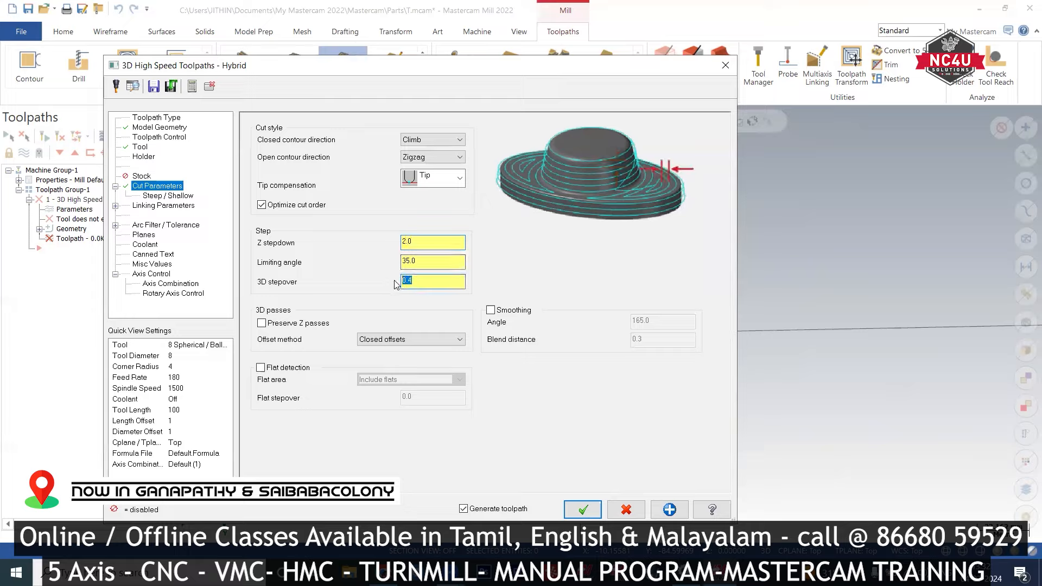
{"action": "type", "text": "1"}
{"action": "key", "text": "Return"}
{"action": "left_click", "coordinate": [406, 242]}
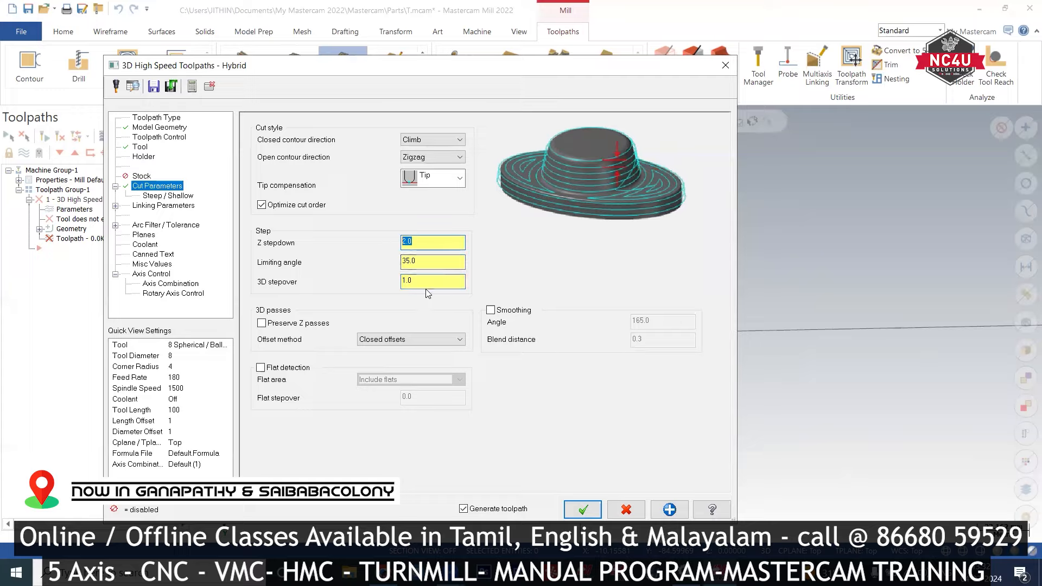
{"action": "left_click", "coordinate": [405, 281]}
{"action": "type", "text": "0.5"}
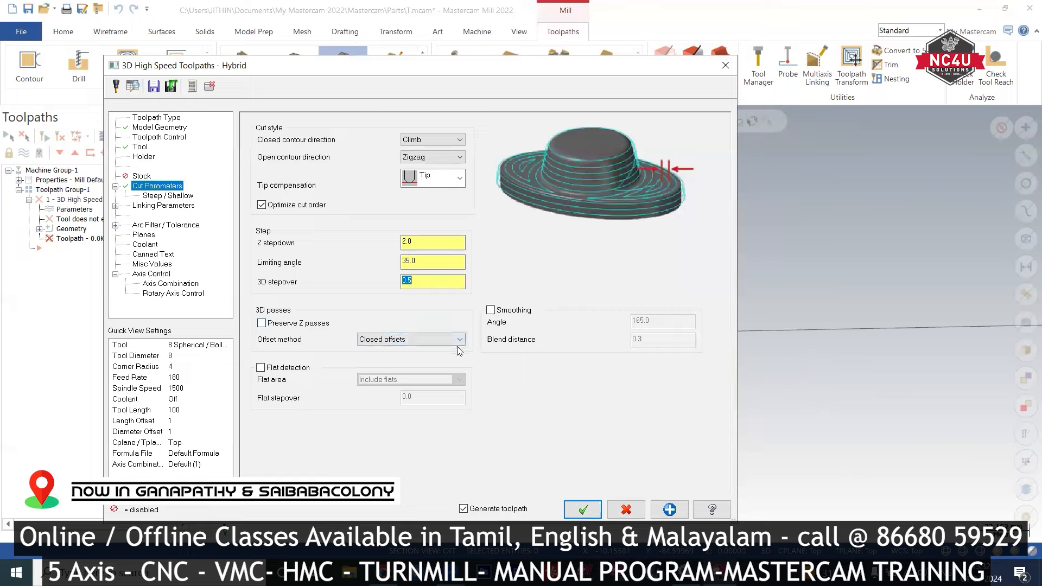
Step: In the linking parameters, make the lead-in Vertical with a distance of 3
{"action": "left_click", "coordinate": [173, 196]}
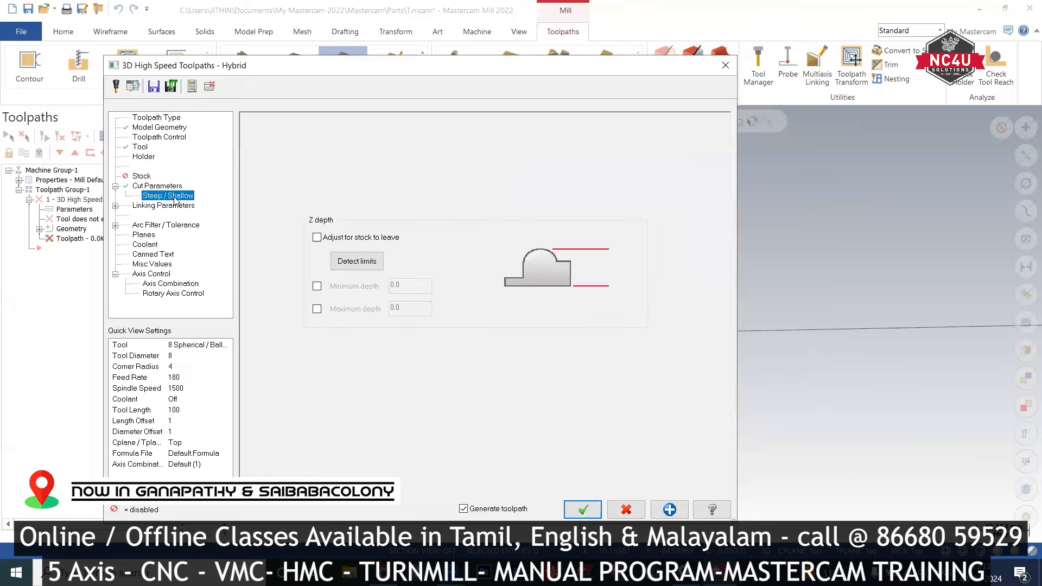
{"action": "left_click", "coordinate": [166, 206]}
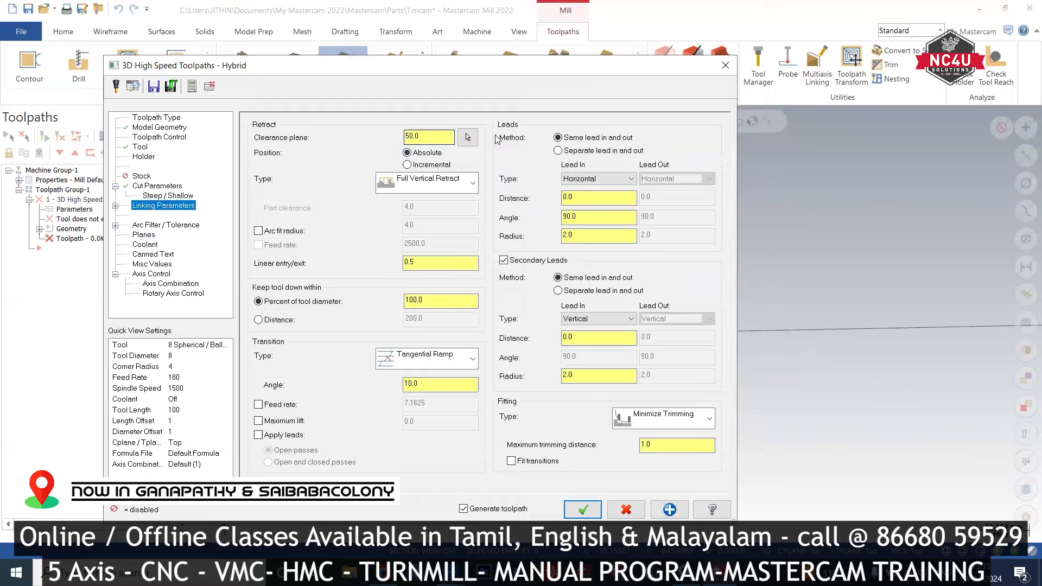
{"action": "left_click", "coordinate": [585, 179]}
{"action": "left_click", "coordinate": [580, 207]}
{"action": "double_click", "coordinate": [564, 198]}
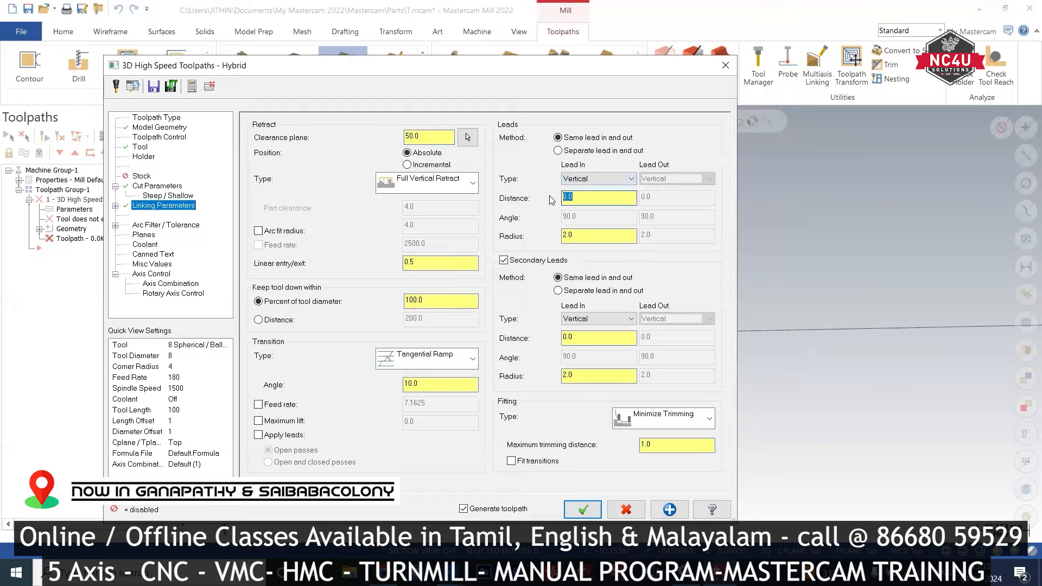
{"action": "type", "text": "3"}
{"action": "key", "text": "Tab"}
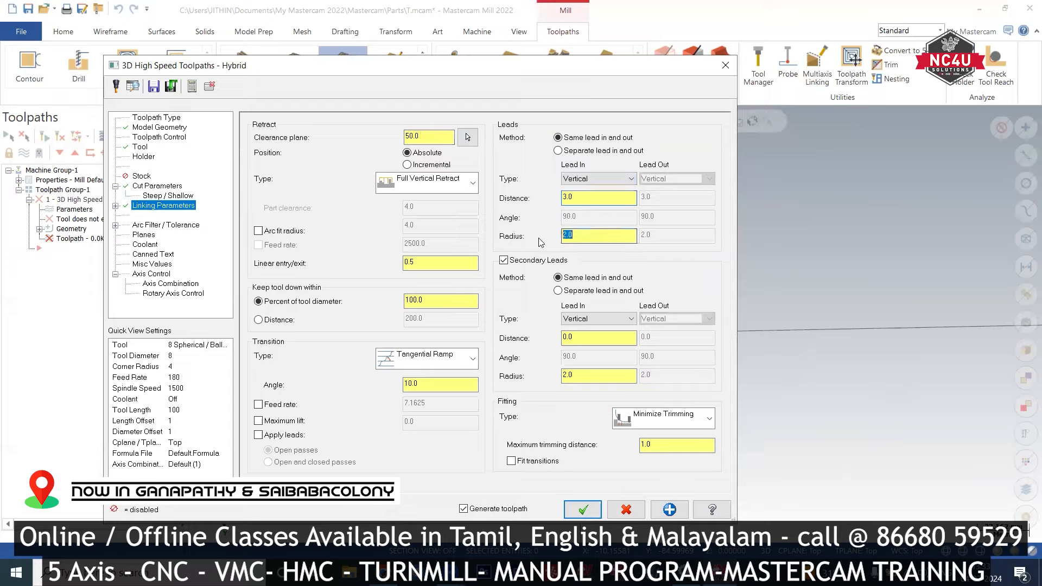
Step: Turn off the secondary leads and set the fitting type to Machine Entire Pass
{"action": "left_click", "coordinate": [515, 261]}
{"action": "left_click", "coordinate": [667, 415]}
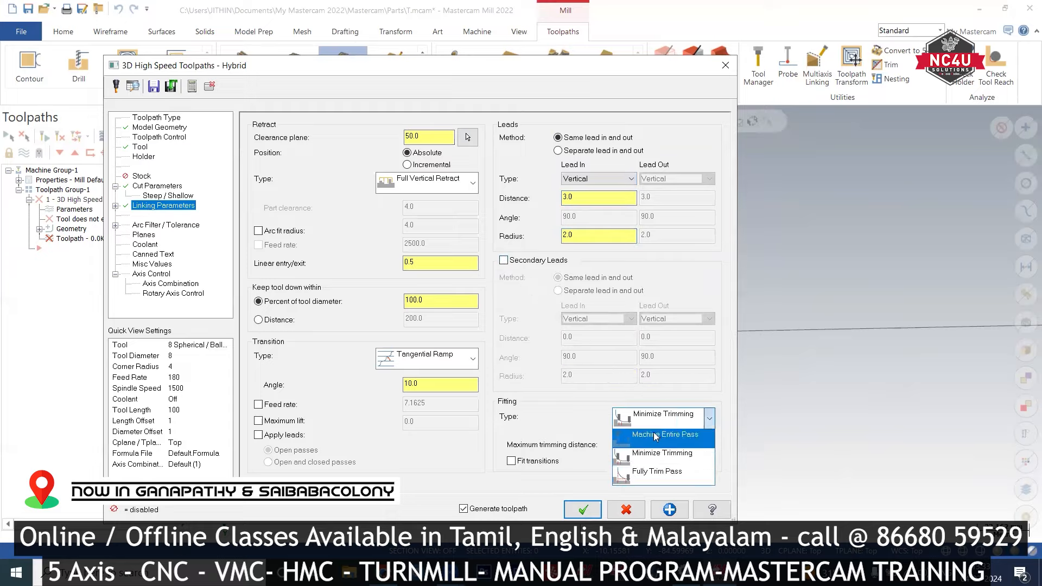
{"action": "left_click", "coordinate": [656, 432]}
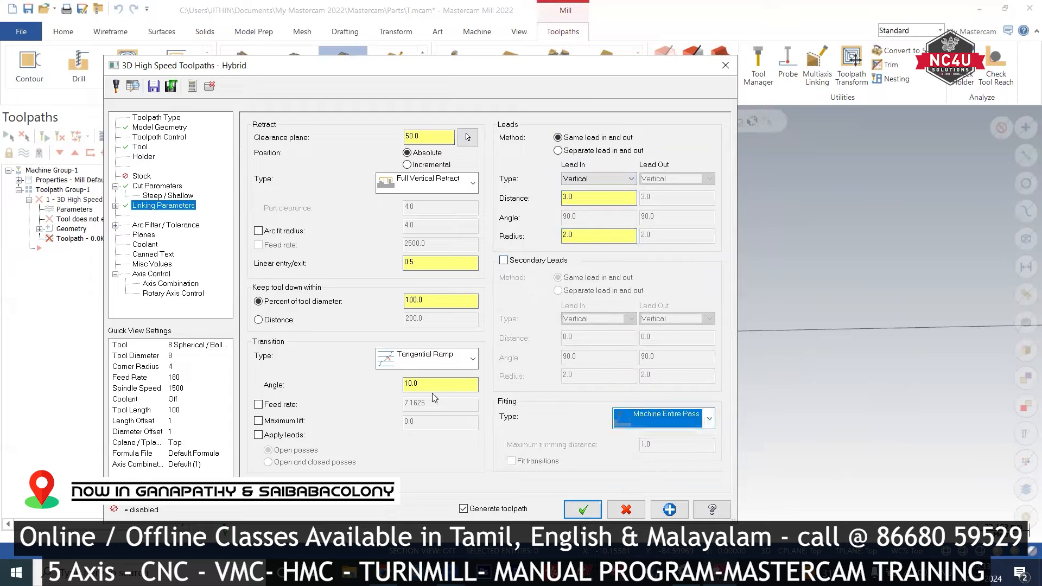
Step: Set the Tangential Ramp transition angle to 2 and generate the Hybrid toolpath on the solid
{"action": "double_click", "coordinate": [399, 383]}
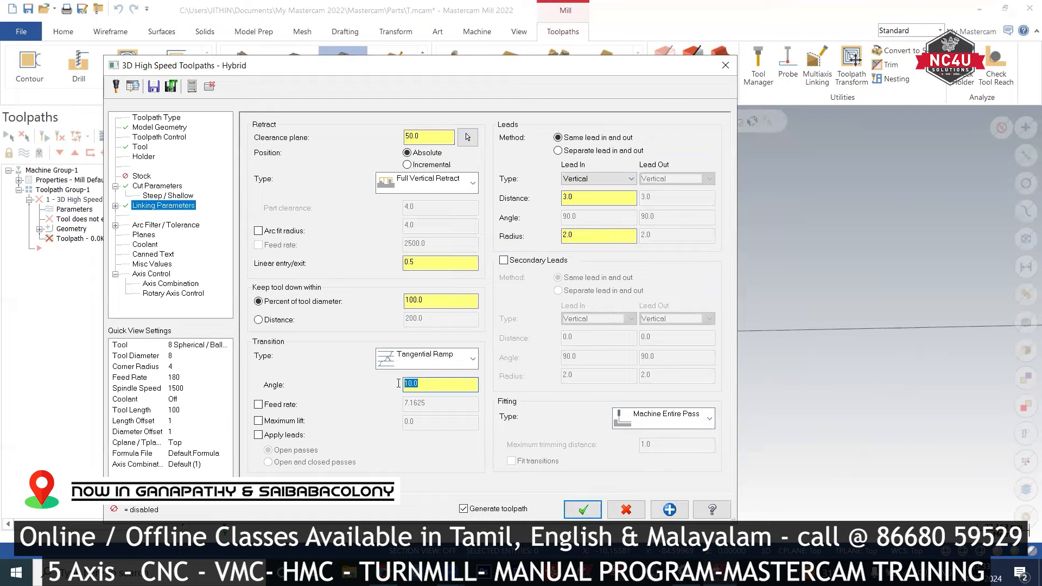
{"action": "left_click", "coordinate": [582, 509]}
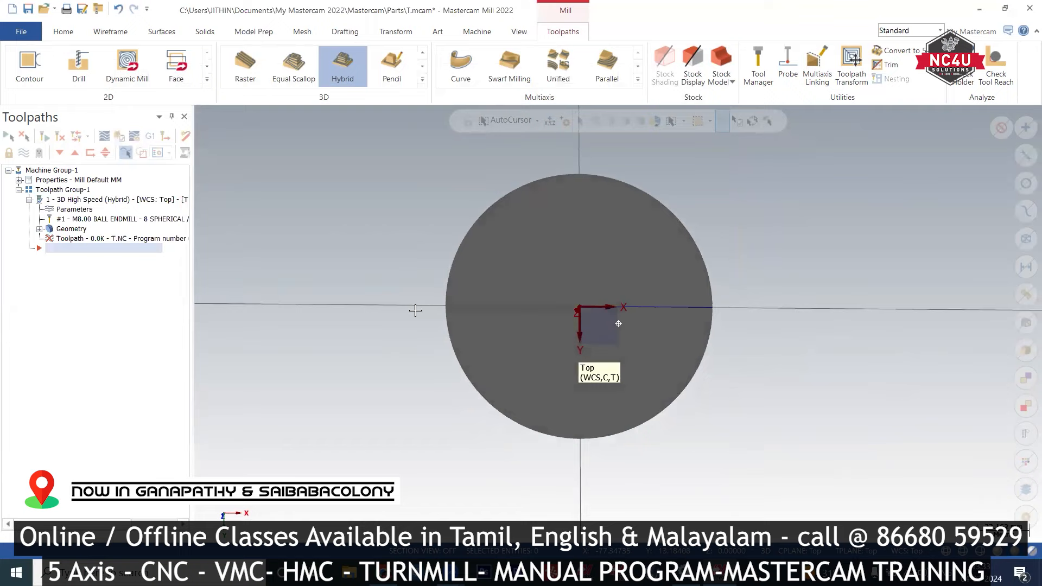
{"action": "middle_click_drag", "start_coordinate": [414, 310], "coordinate": [431, 200]}
{"action": "right_click", "coordinate": [430, 200]}
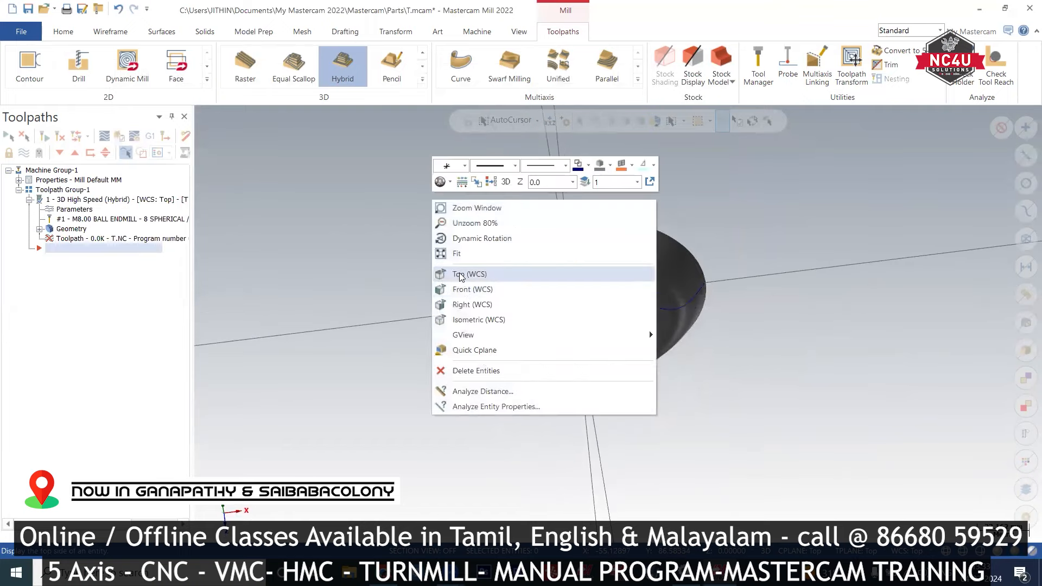
{"action": "left_click", "coordinate": [459, 272]}
{"action": "middle_click_drag", "start_coordinate": [802, 317], "coordinate": [575, 304]}
{"action": "scroll", "coordinate": [606, 230], "scroll_direction": "up", "scroll_amount": 2}
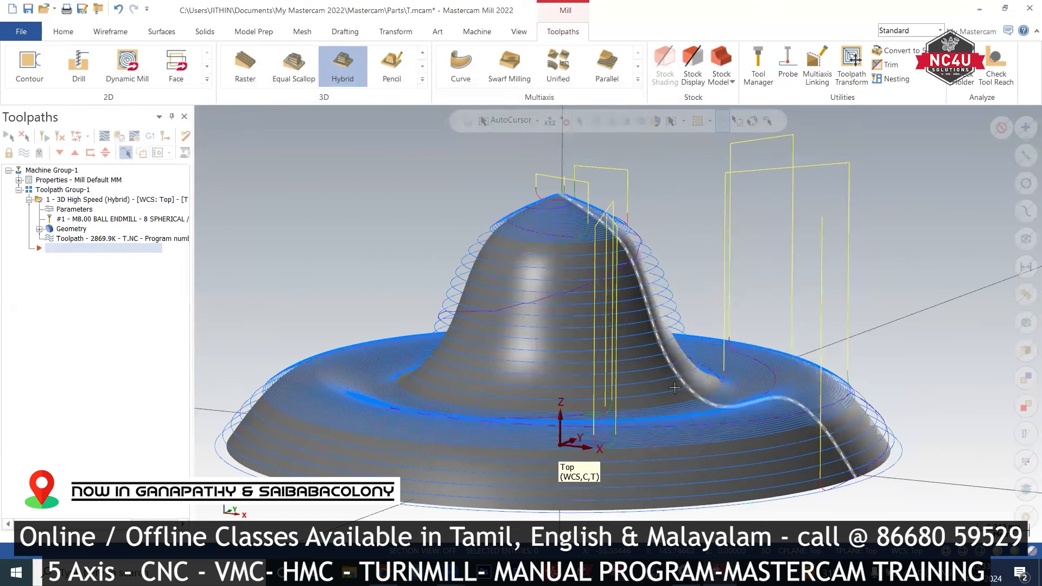
{"action": "mouse_move", "coordinate": [661, 376]}
{"action": "middle_mouse_down"}
{"action": "mouse_move", "coordinate": [788, 368]}
{"action": "mouse_move", "coordinate": [805, 384]}
{"action": "mouse_move", "coordinate": [697, 381]}
{"action": "mouse_move", "coordinate": [811, 389]}
{"action": "middle_mouse_up"}
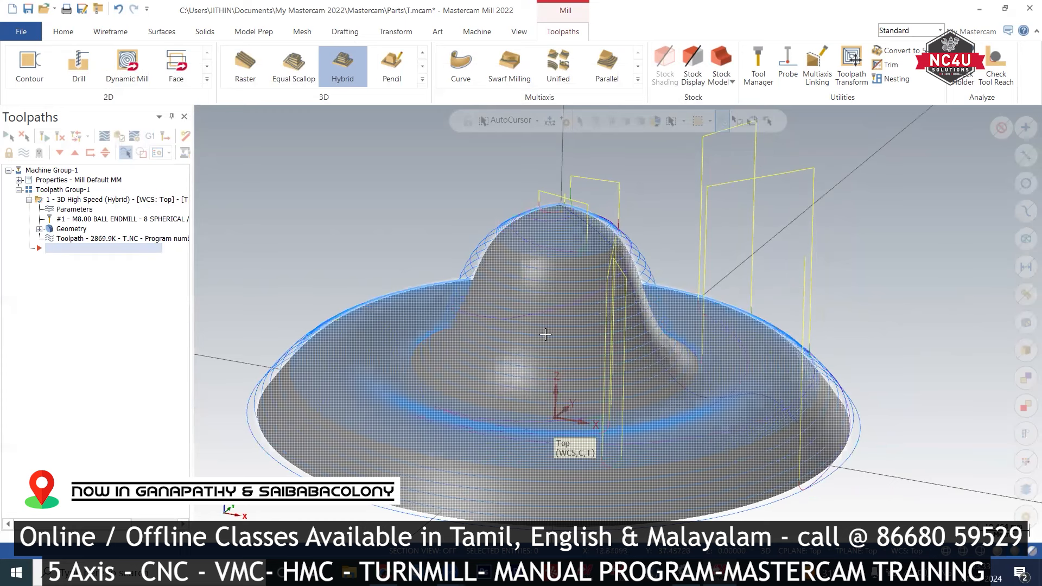
Step: Edit the Hybrid toolpath's cut parameters with a Z stepdown of 0.2 and a new 3D stepover, and regenerate it
{"action": "left_click", "coordinate": [75, 210]}
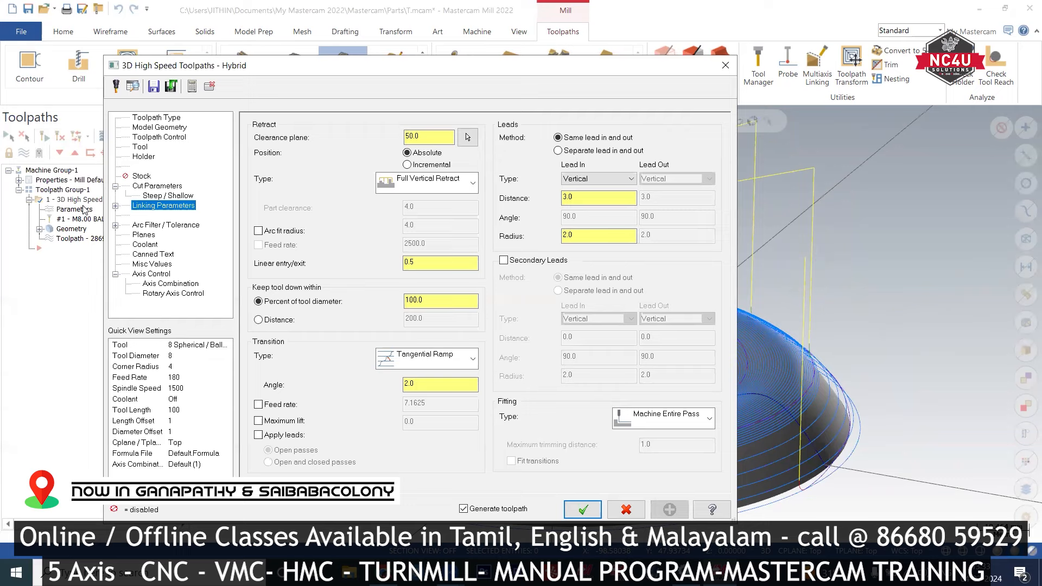
{"action": "left_click", "coordinate": [157, 186]}
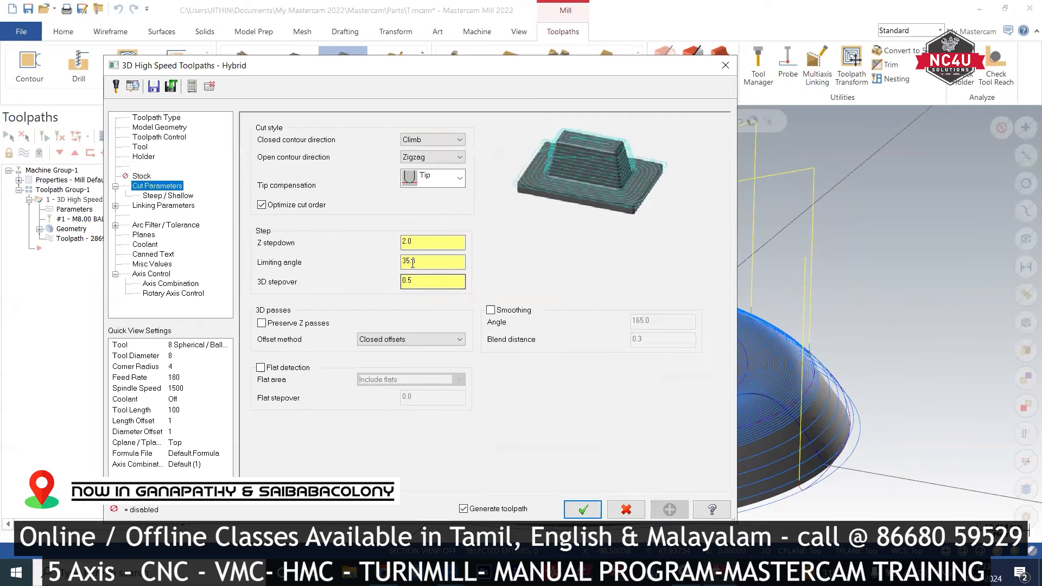
{"action": "double_click", "coordinate": [410, 240]}
{"action": "type", "text": "0"}
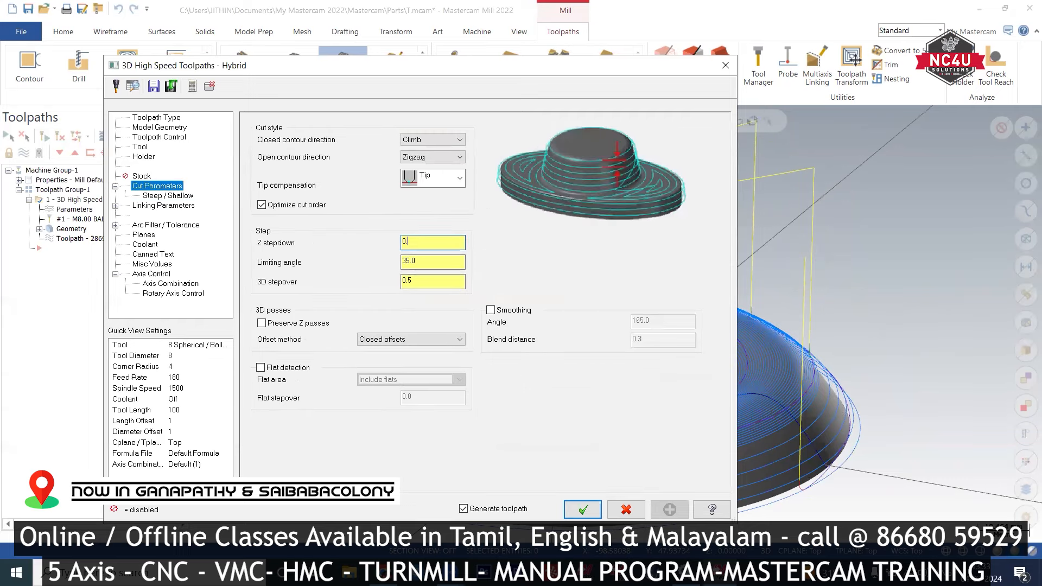
{"action": "type", "text": ".2"}
{"action": "key", "text": "Tab"}
{"action": "key", "text": "Tab"}
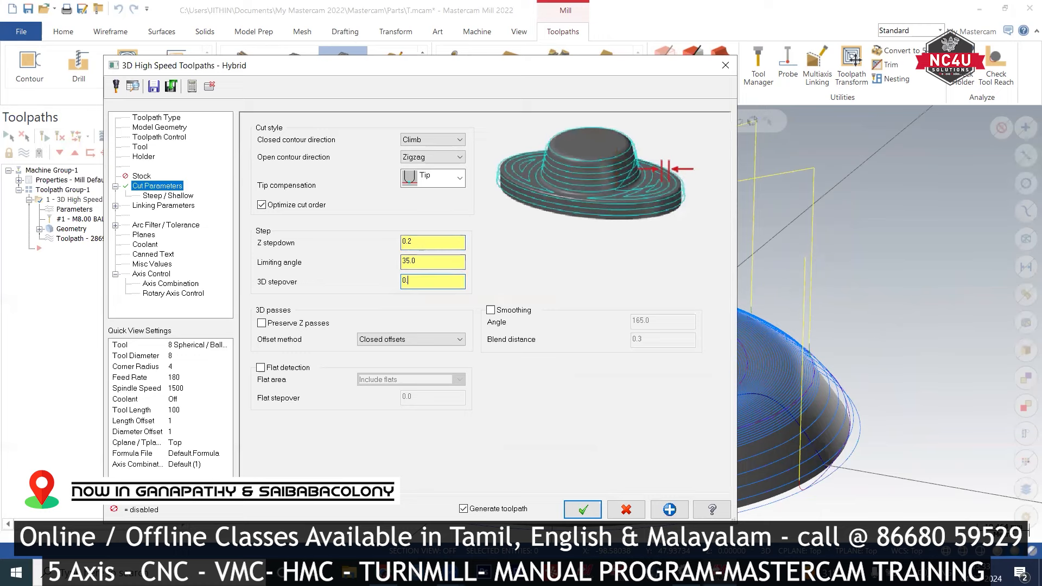
{"action": "left_click", "coordinate": [582, 508]}
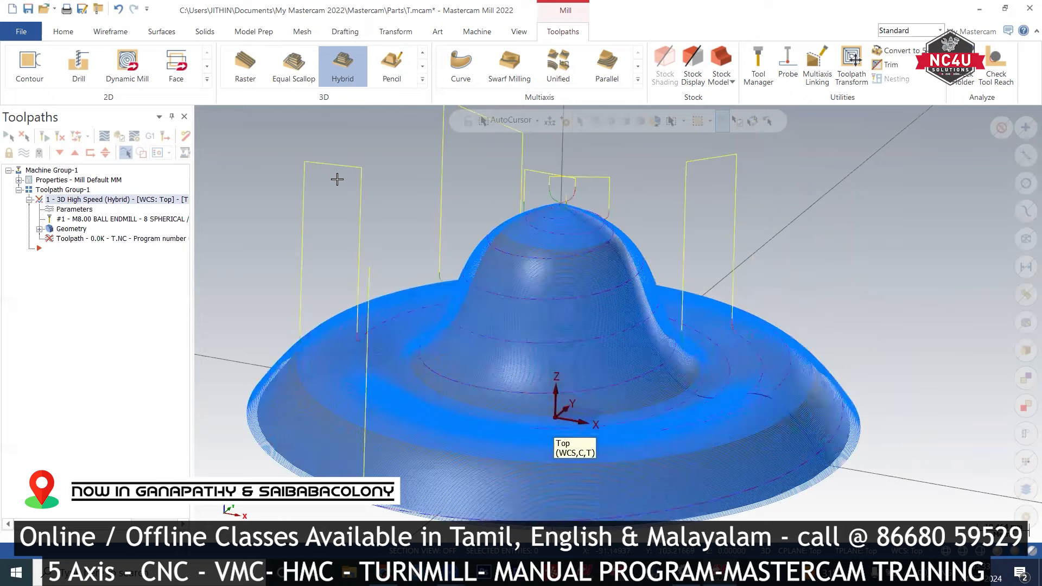
Step: In the top view, draw a wavy manual spline through four points in the empty area beside the solid
{"action": "mouse_move", "coordinate": [796, 249]}
{"action": "middle_mouse_down"}
{"action": "mouse_move", "coordinate": [763, 290]}
{"action": "mouse_move", "coordinate": [767, 320]}
{"action": "mouse_move", "coordinate": [780, 243]}
{"action": "middle_mouse_up"}
{"action": "middle_click_drag", "start_coordinate": [860, 241], "coordinate": [787, 200]}
{"action": "right_click", "coordinate": [788, 201]}
{"action": "left_click", "coordinate": [817, 277]}
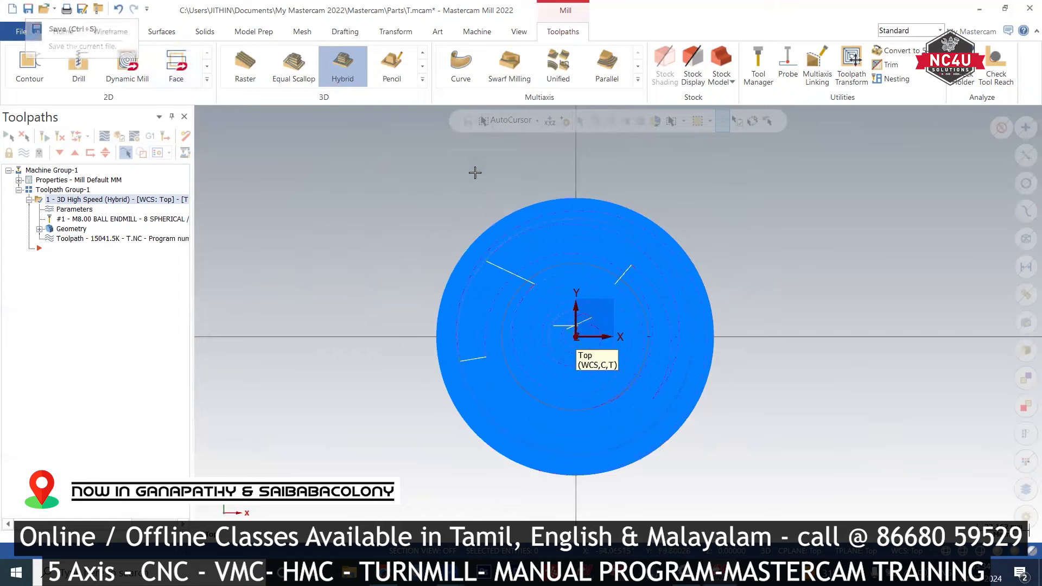
{"action": "scroll", "coordinate": [483, 187], "scroll_direction": "down", "scroll_amount": 2}
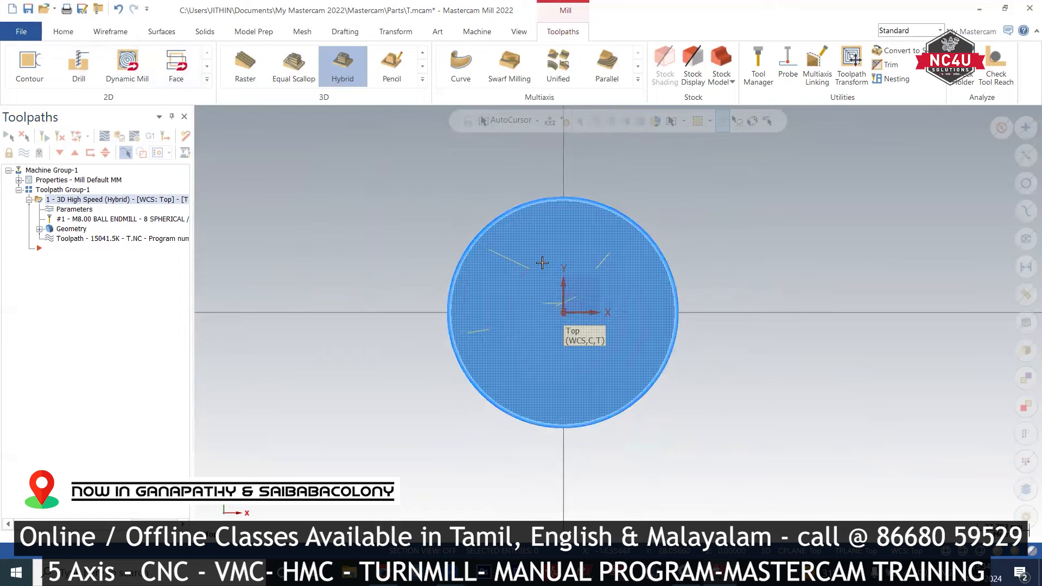
{"action": "scroll", "coordinate": [357, 278], "scroll_direction": "down", "scroll_amount": 2}
{"action": "scroll", "coordinate": [669, 283], "scroll_direction": "up", "scroll_amount": 2}
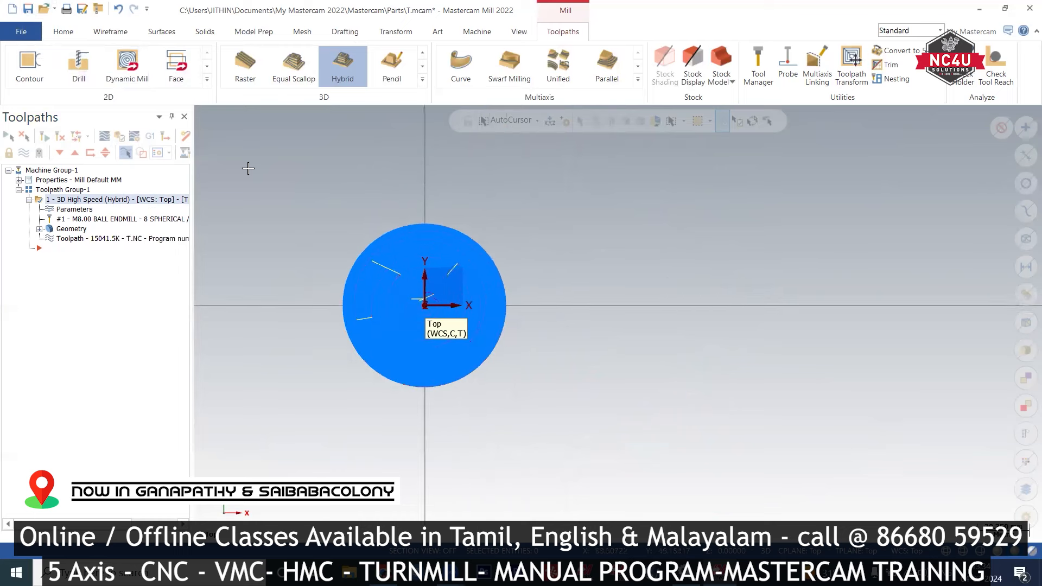
{"action": "left_click", "coordinate": [108, 32]}
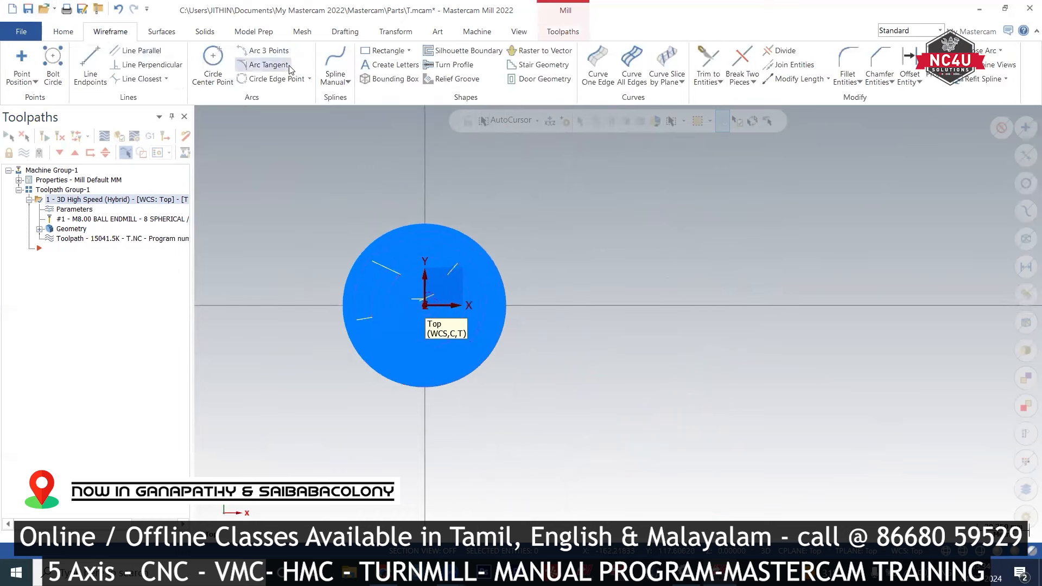
{"action": "left_click", "coordinate": [337, 62]}
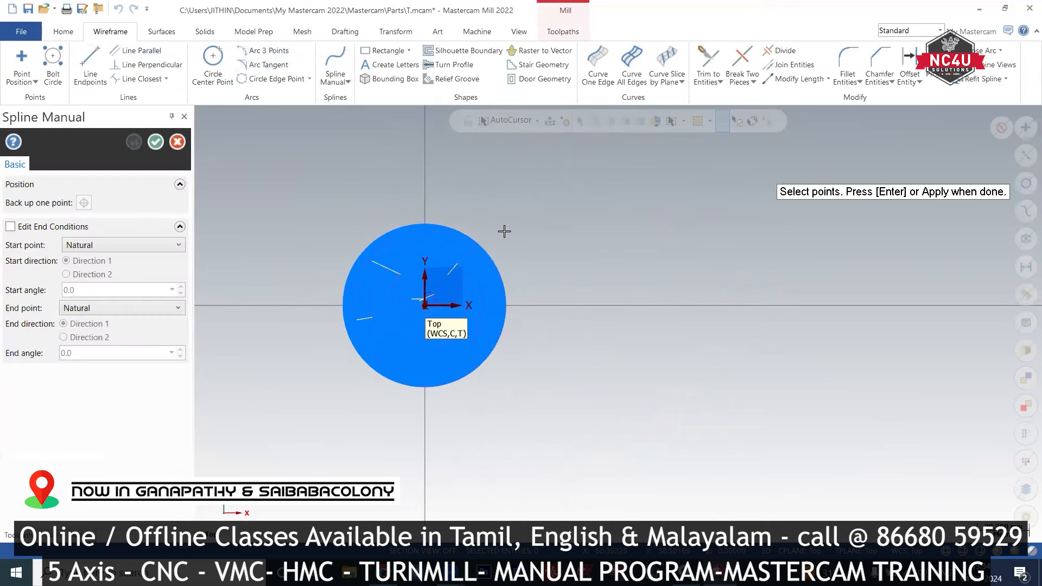
{"action": "left_click", "coordinate": [562, 252]}
{"action": "left_click", "coordinate": [603, 237]}
{"action": "left_click", "coordinate": [671, 253]}
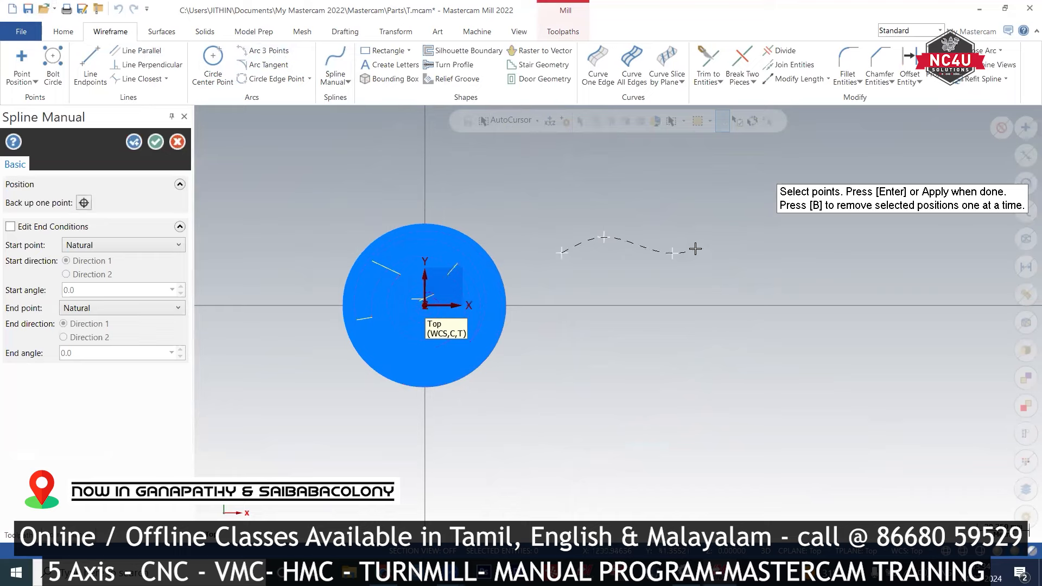
{"action": "left_click", "coordinate": [703, 241]}
{"action": "key", "text": "Return"}
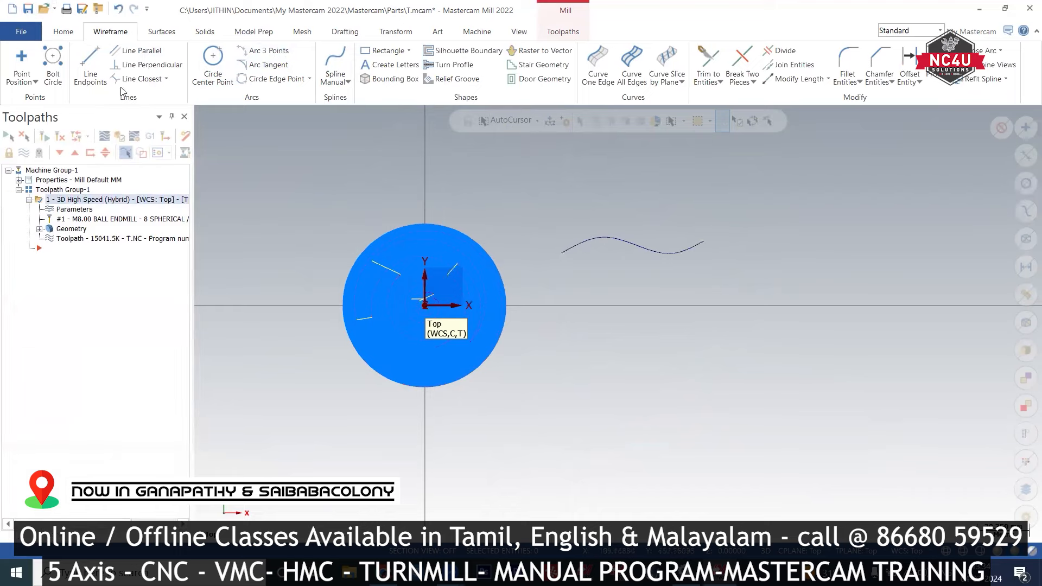
Step: Draw a short horizontal line below and beyond the far end of the new spline
{"action": "left_click", "coordinate": [90, 66]}
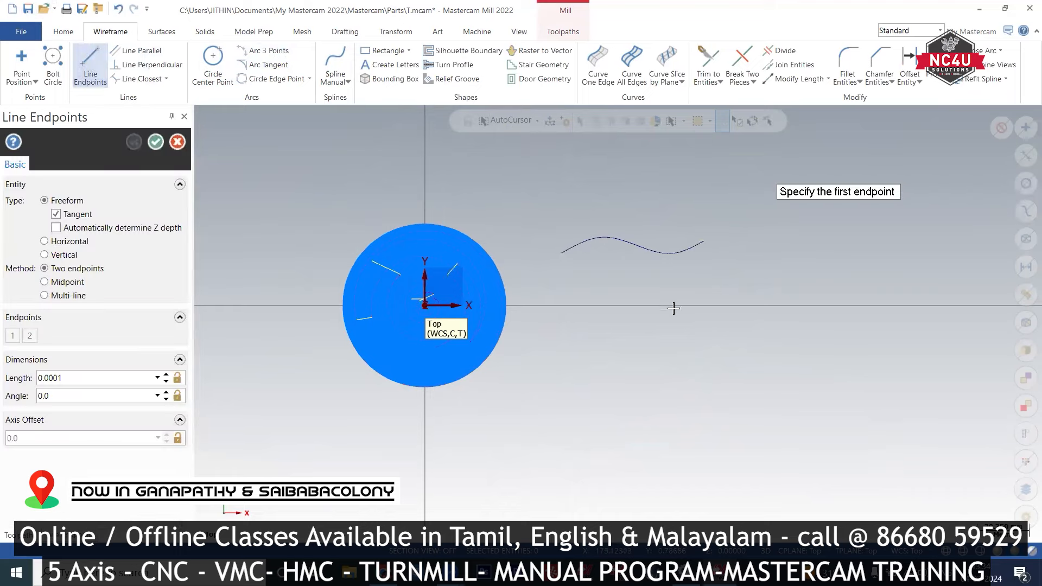
{"action": "left_click", "coordinate": [729, 288]}
{"action": "left_click", "coordinate": [766, 288]}
{"action": "key", "text": "Return"}
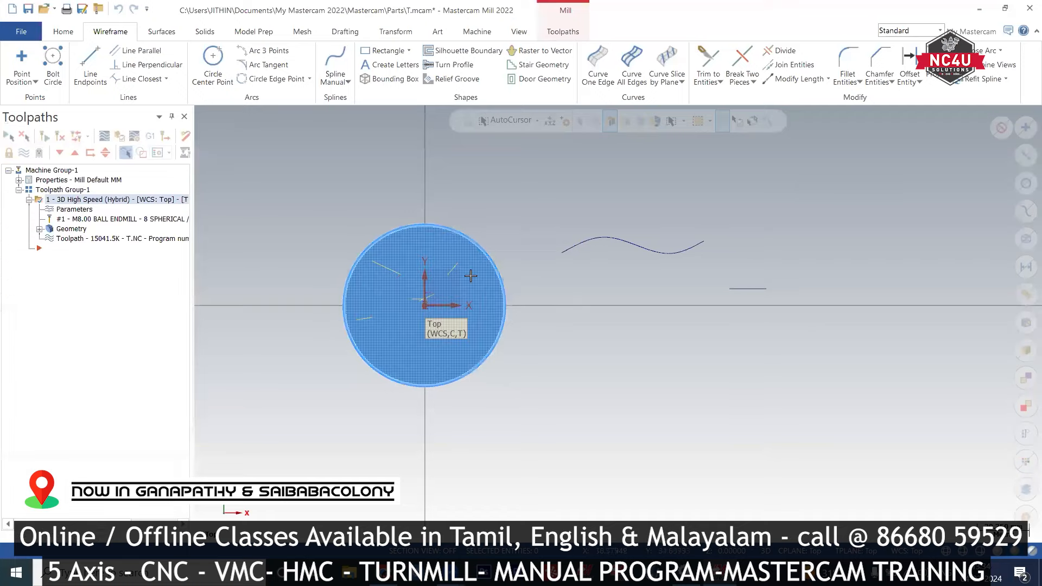
Step: Offset the wavy spline chain by 3 mm to make one parallel copy above it
{"action": "left_click", "coordinate": [544, 34]}
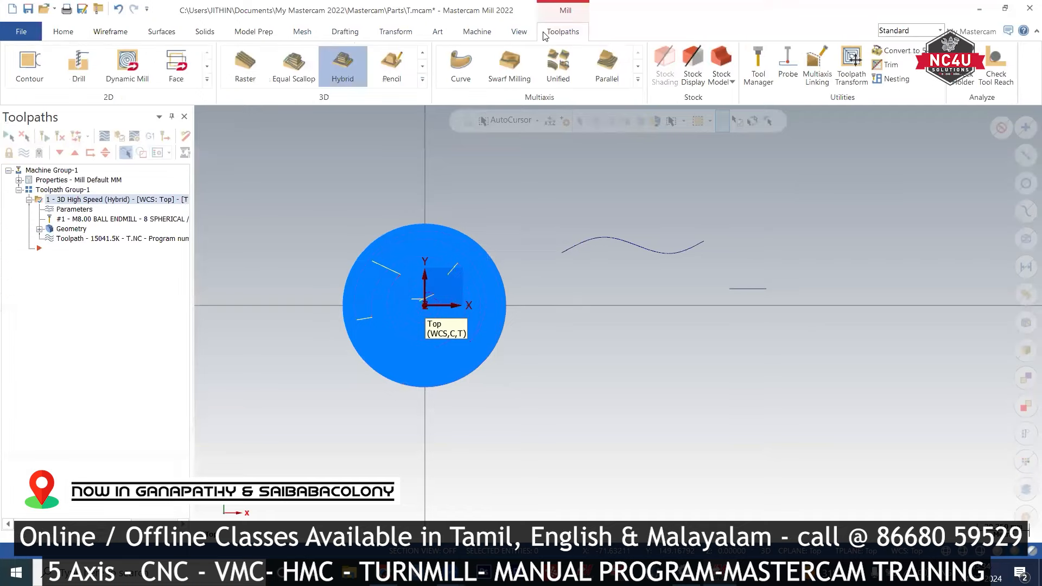
{"action": "left_click", "coordinate": [387, 34]}
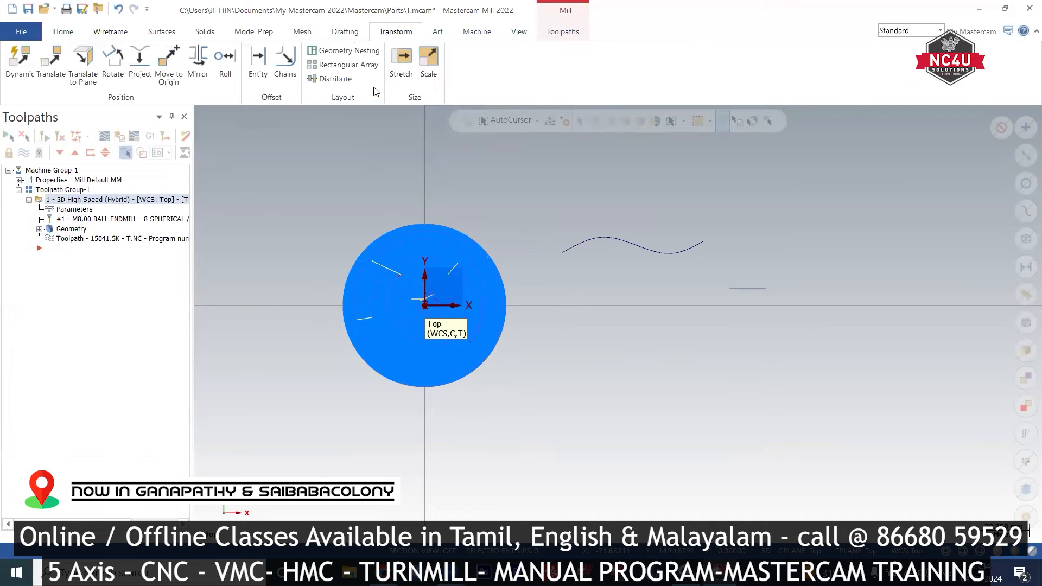
{"action": "left_click", "coordinate": [285, 73]}
{"action": "left_click", "coordinate": [561, 251]}
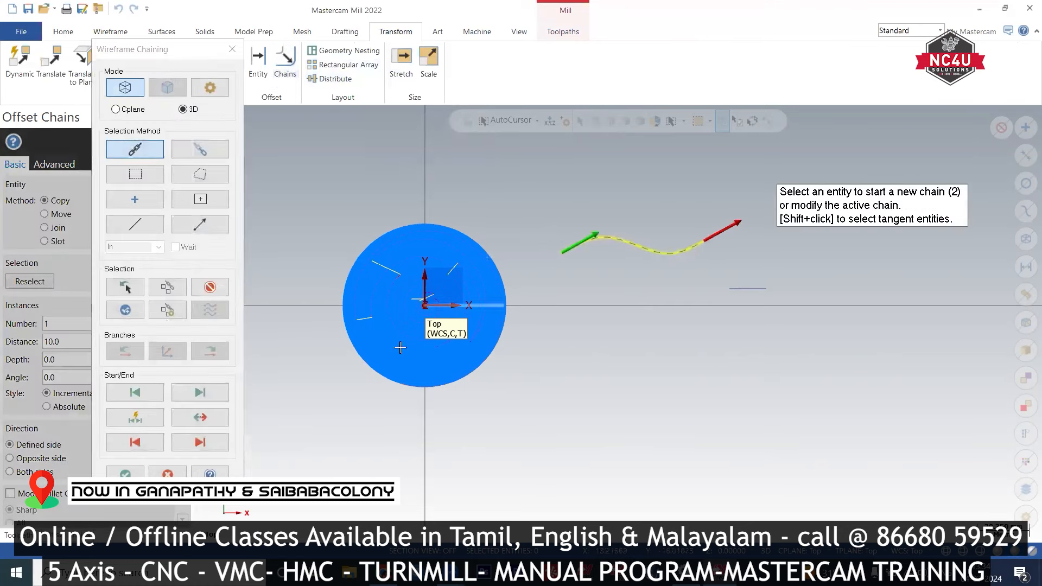
{"action": "left_click", "coordinate": [125, 472]}
{"action": "left_click", "coordinate": [574, 233]}
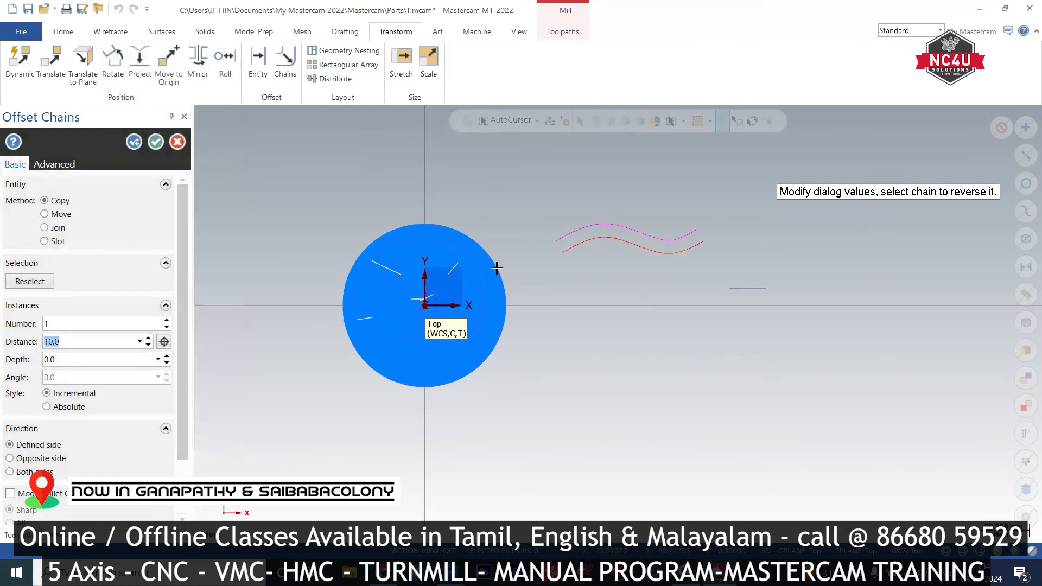
{"action": "type", "text": "3"}
{"action": "key", "text": "Return"}
{"action": "left_click", "coordinate": [156, 142]}
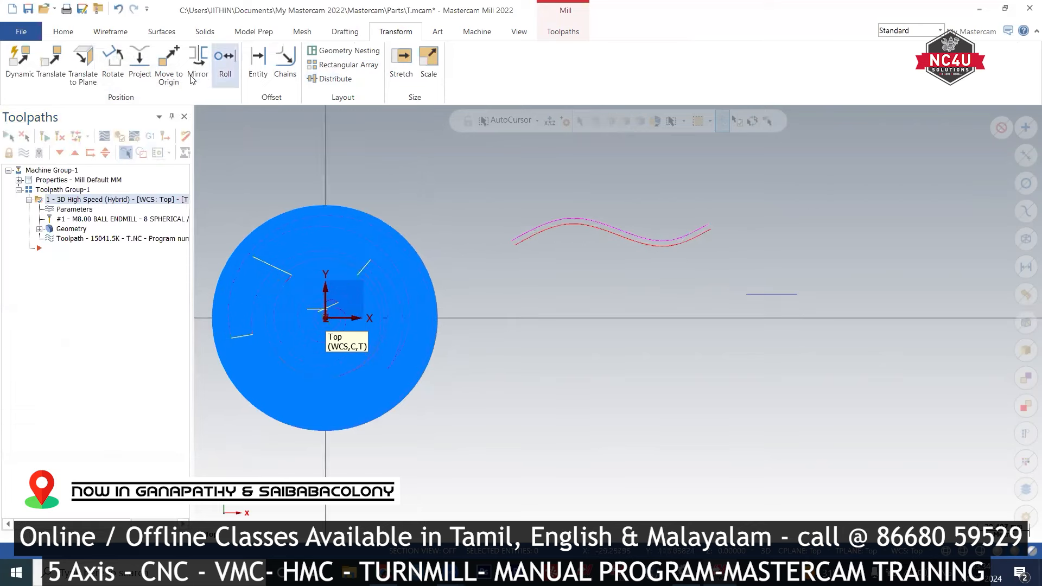
Step: Draw a line at each end between the wavy spline and its offset copy to close the profile
{"action": "left_click", "coordinate": [110, 33]}
{"action": "left_click", "coordinate": [90, 64]}
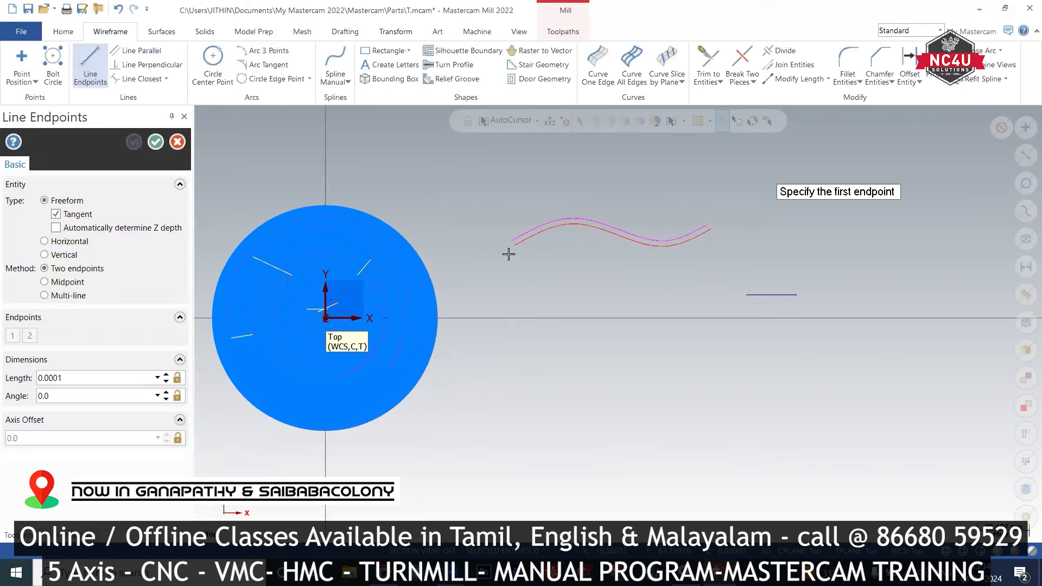
{"action": "scroll", "coordinate": [510, 236], "scroll_direction": "up", "scroll_amount": 2}
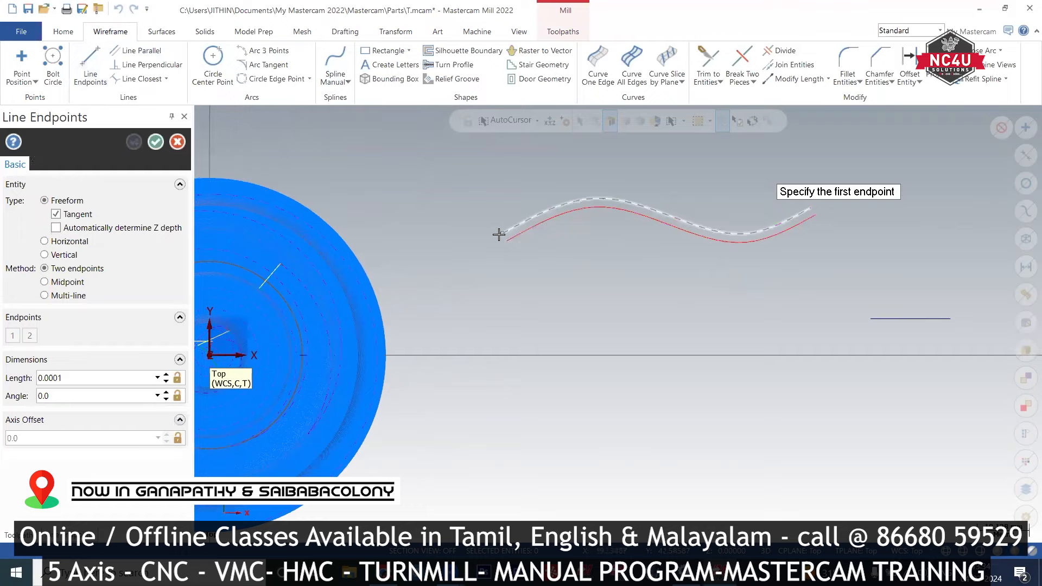
{"action": "left_click", "coordinate": [498, 232]}
{"action": "left_click", "coordinate": [506, 241]}
{"action": "scroll", "coordinate": [815, 214], "scroll_direction": "up", "scroll_amount": 1}
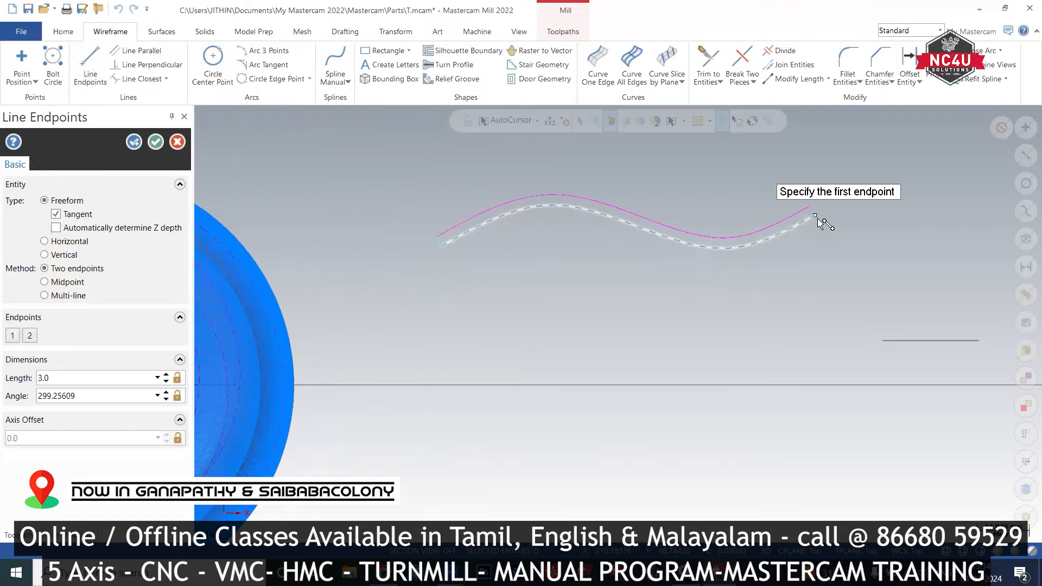
{"action": "left_click", "coordinate": [816, 217]}
{"action": "left_click", "coordinate": [809, 206]}
{"action": "scroll", "coordinate": [629, 271], "scroll_direction": "down", "scroll_amount": 1}
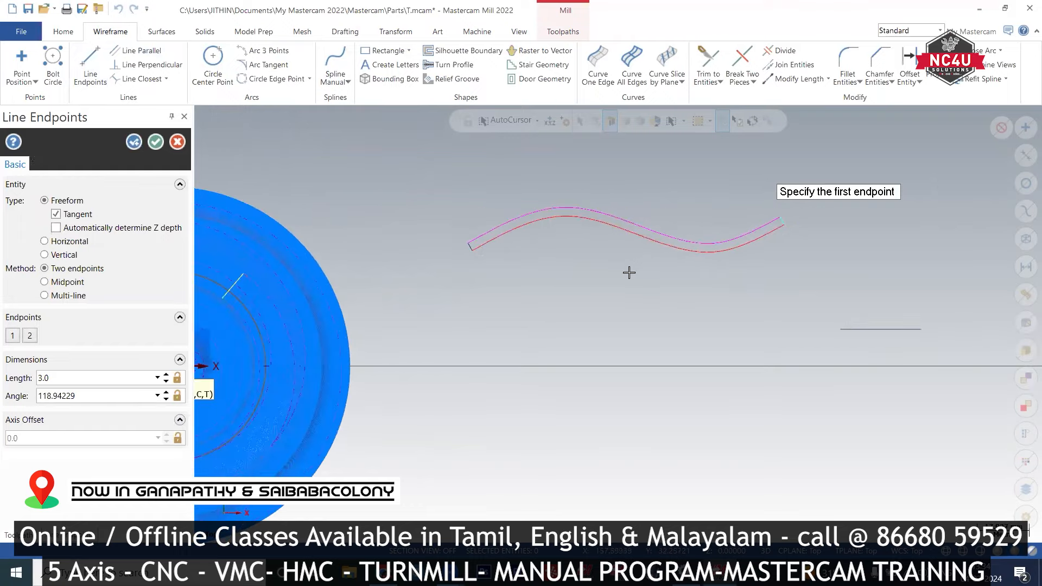
{"action": "key", "text": "Escape"}
Step: Clear the transform result colors from the wavy spline and its offset copy
{"action": "scroll", "coordinate": [514, 252], "scroll_direction": "down", "scroll_amount": 2}
{"action": "right_click", "coordinate": [515, 171]}
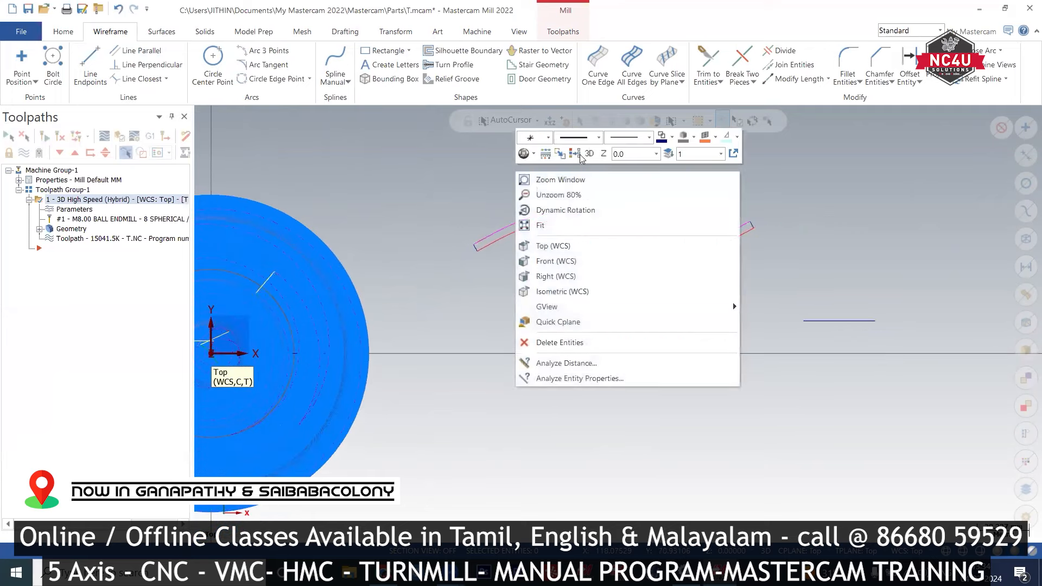
{"action": "key", "text": "Escape"}
{"action": "scroll", "coordinate": [548, 260], "scroll_direction": "down", "scroll_amount": 2}
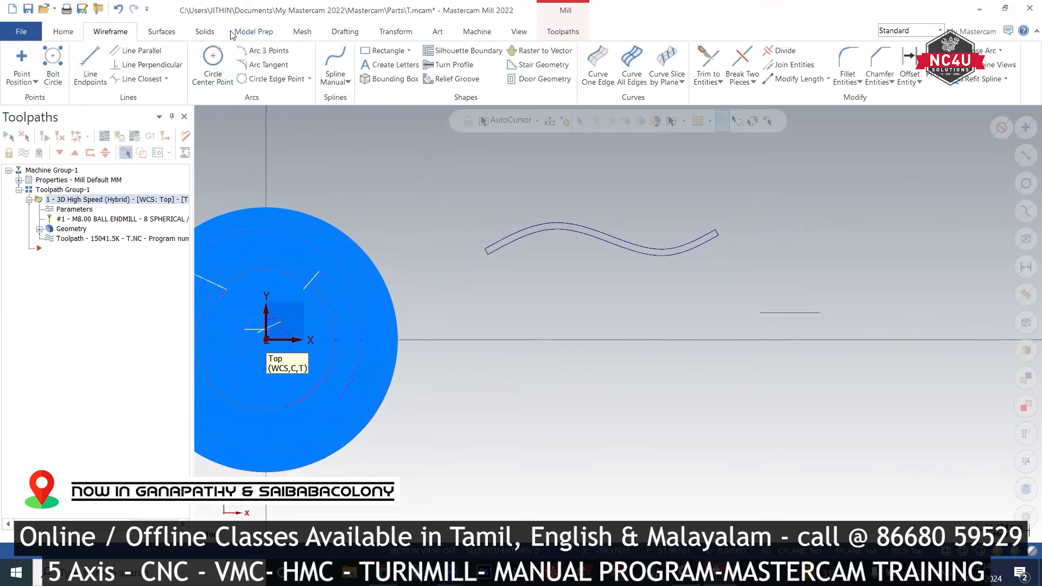
Step: Start a solid revolve of the closed wavy profile, using the short horizontal line as the axis of rotation
{"action": "left_click", "coordinate": [205, 31]}
{"action": "left_click", "coordinate": [143, 53]}
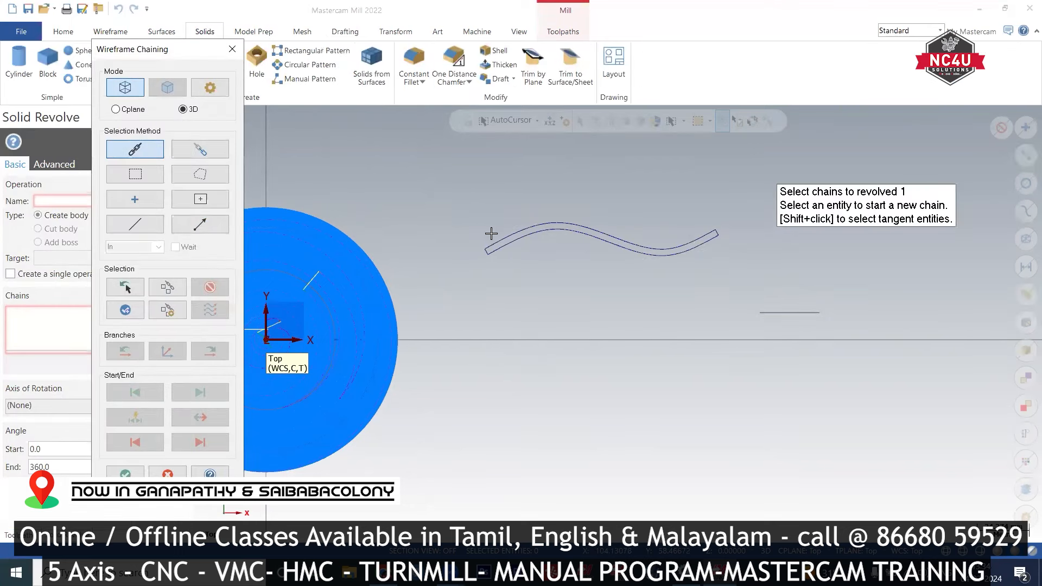
{"action": "left_click", "coordinate": [491, 233]}
{"action": "left_click", "coordinate": [125, 472]}
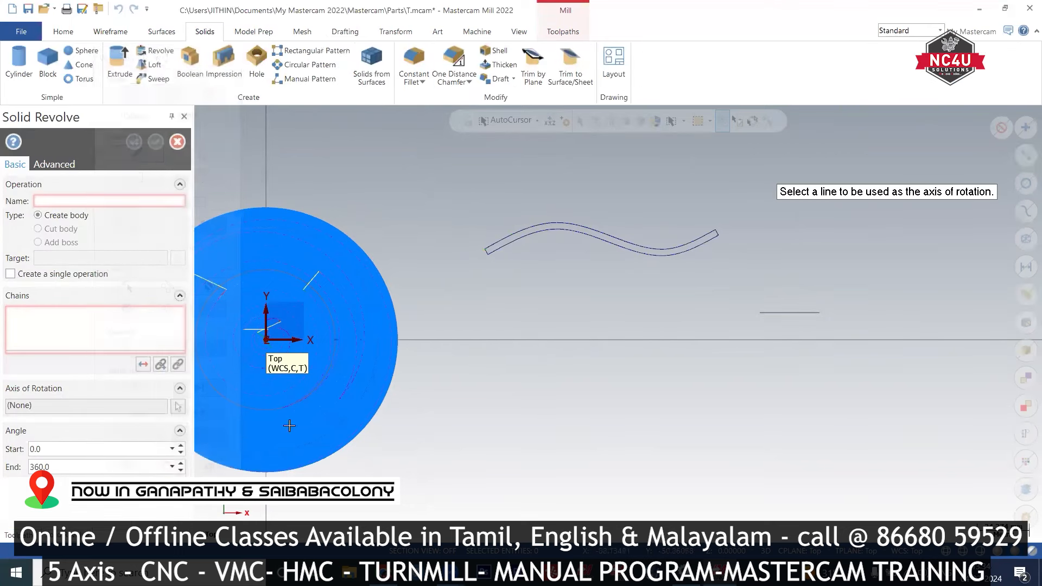
{"action": "left_click", "coordinate": [765, 311]}
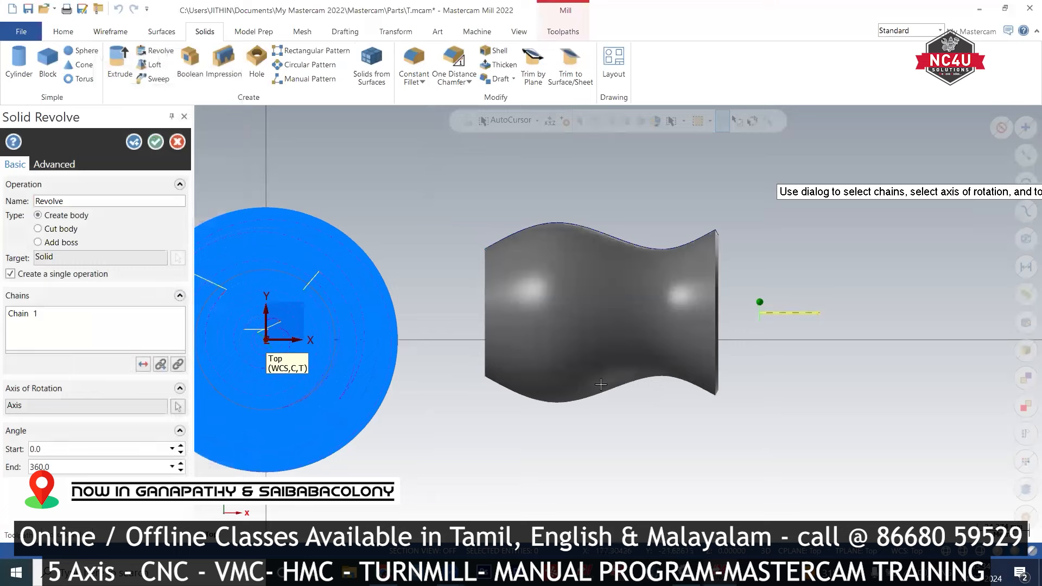
Step: Set the revolve's end angle to 180 degrees, reverse its direction so the hollow faces up, and create the body
{"action": "left_click", "coordinate": [85, 468]}
{"action": "type", "text": "180"}
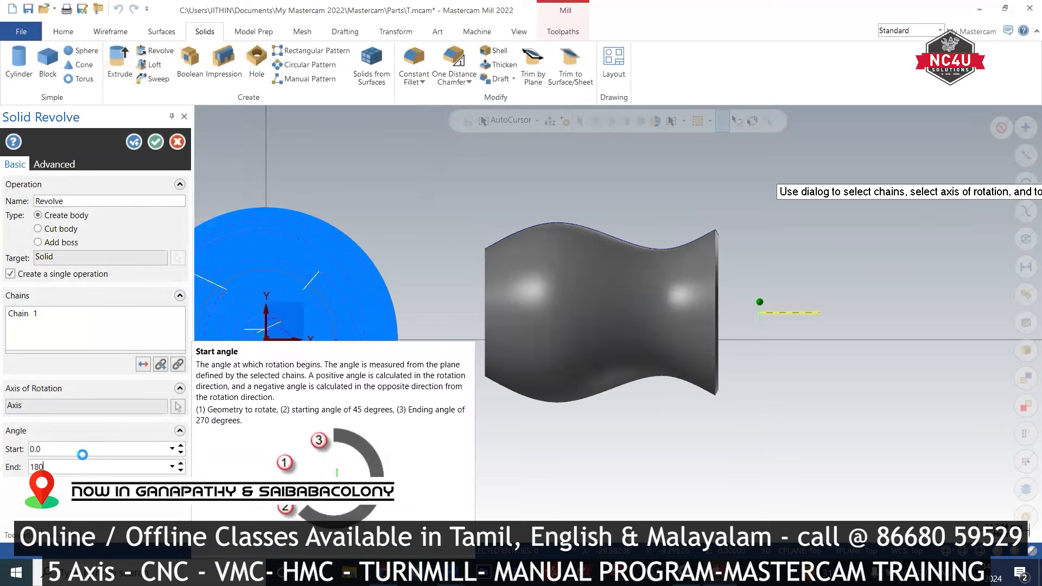
{"action": "key", "text": "Tab"}
{"action": "left_click", "coordinate": [144, 369]}
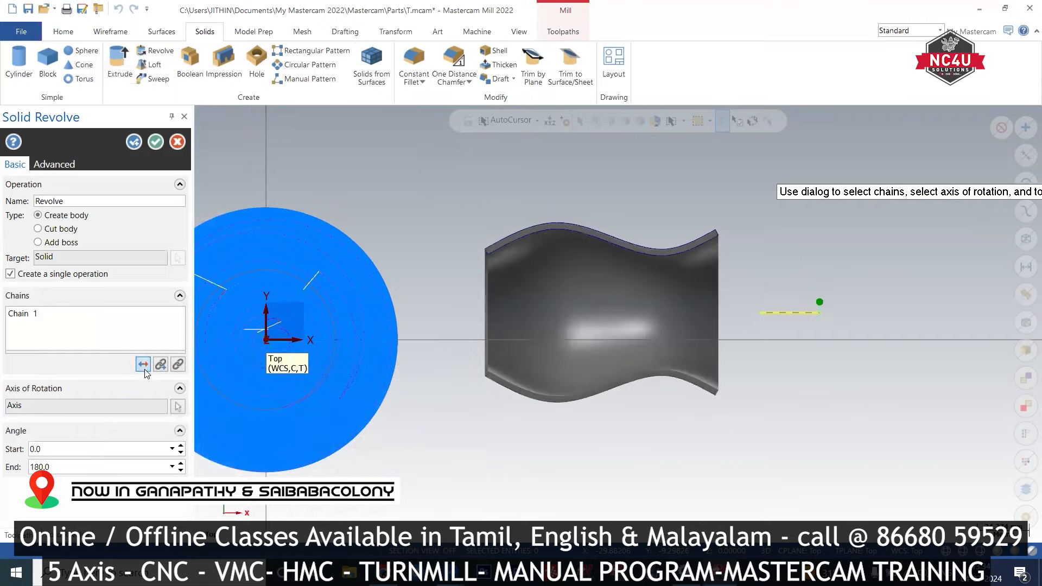
{"action": "left_click", "coordinate": [156, 142]}
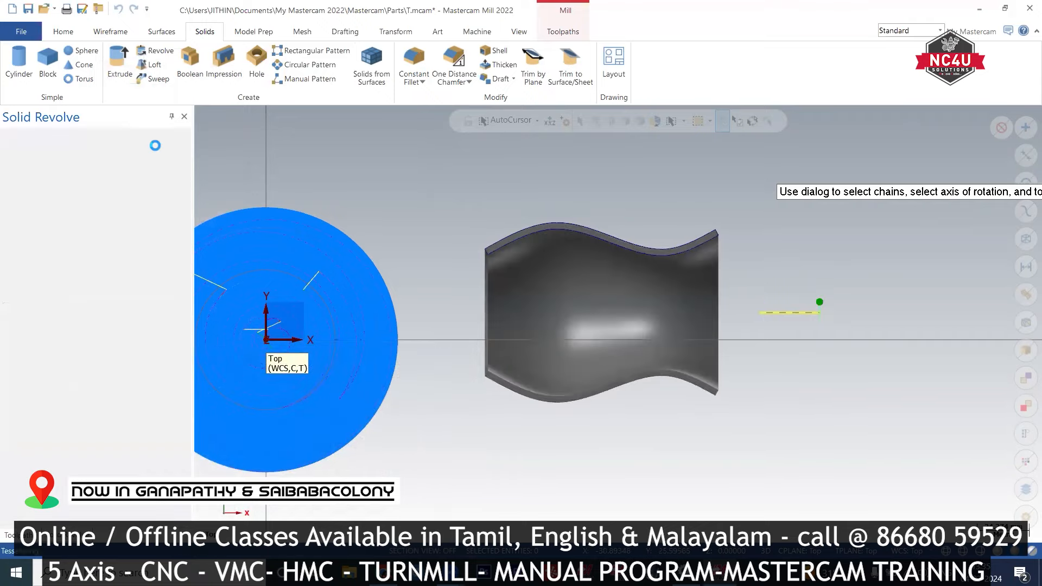
Step: In the top view, select all wireframe entities and move them to level 2 instead of the active level
{"action": "middle_click_drag", "start_coordinate": [480, 395], "coordinate": [462, 325]}
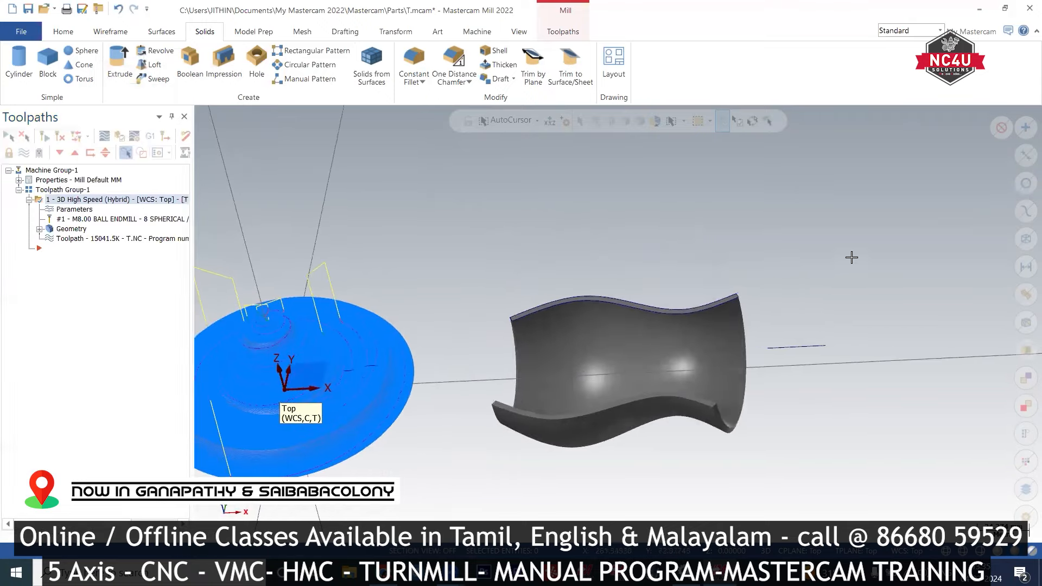
{"action": "right_click", "coordinate": [853, 258]}
{"action": "left_click", "coordinate": [867, 332]}
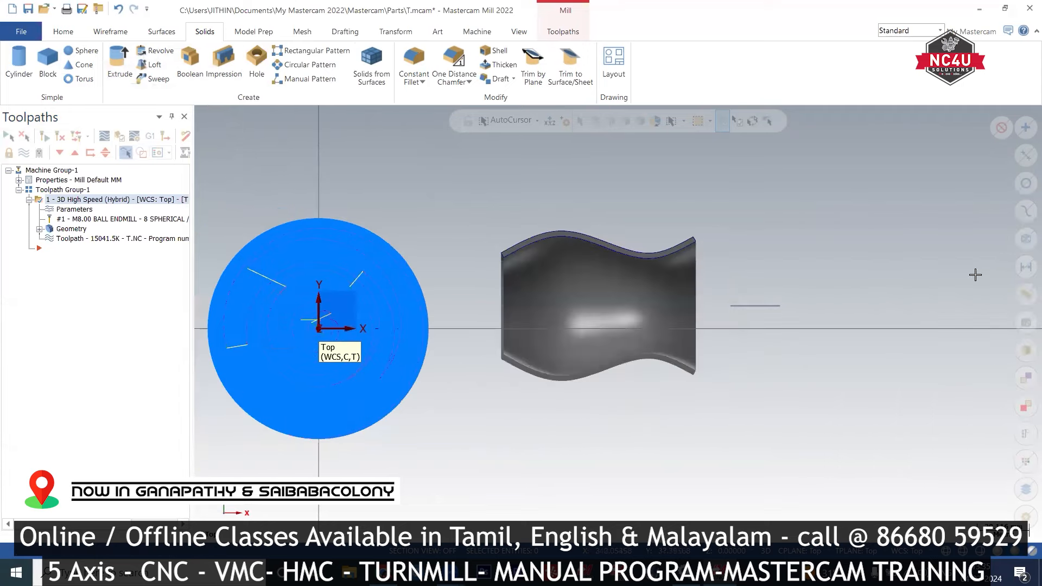
{"action": "left_click", "coordinate": [1027, 236]}
{"action": "right_click", "coordinate": [877, 200]}
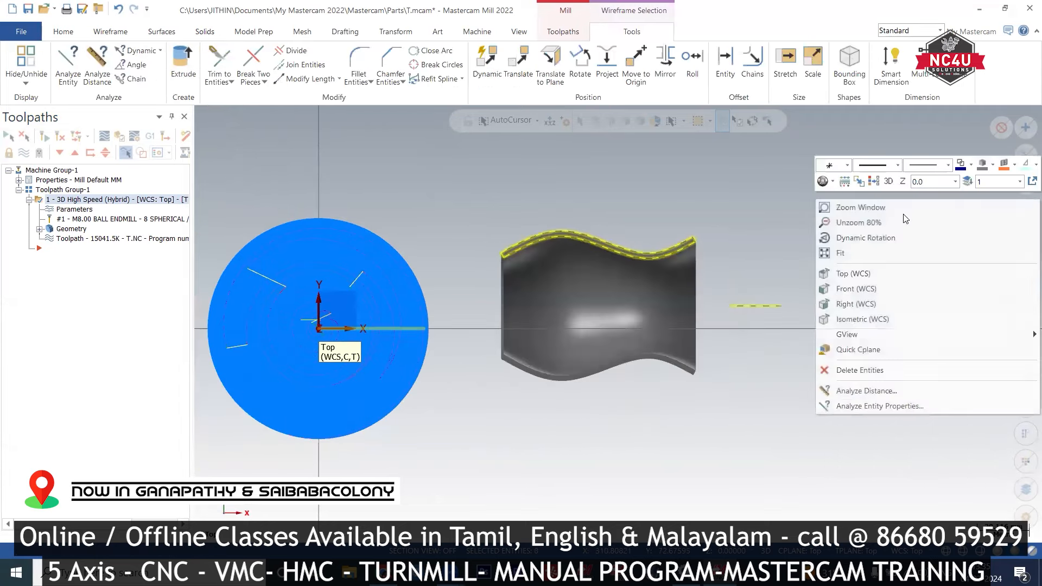
{"action": "left_click", "coordinate": [968, 181]}
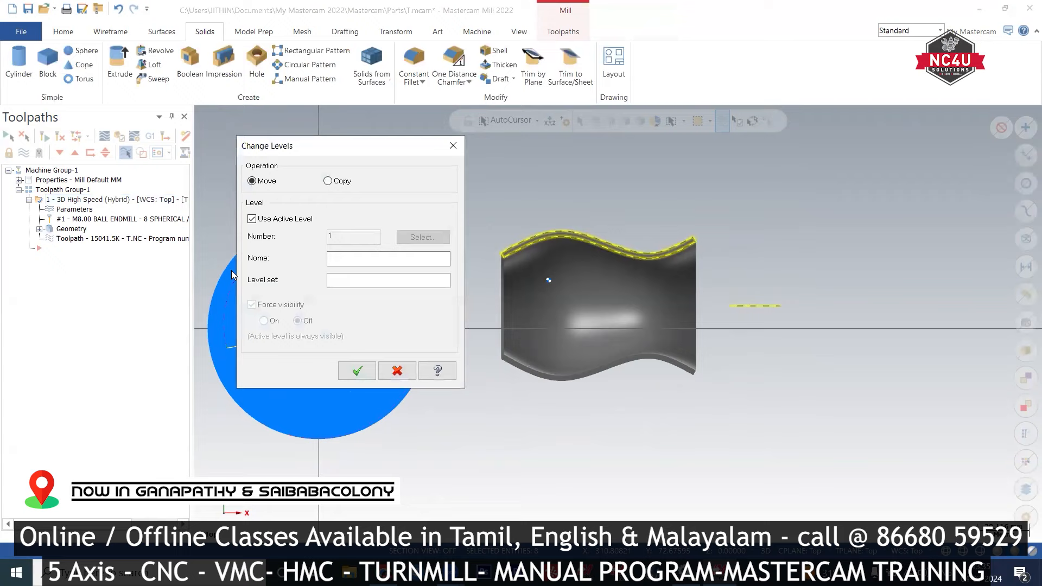
{"action": "left_click", "coordinate": [267, 222]}
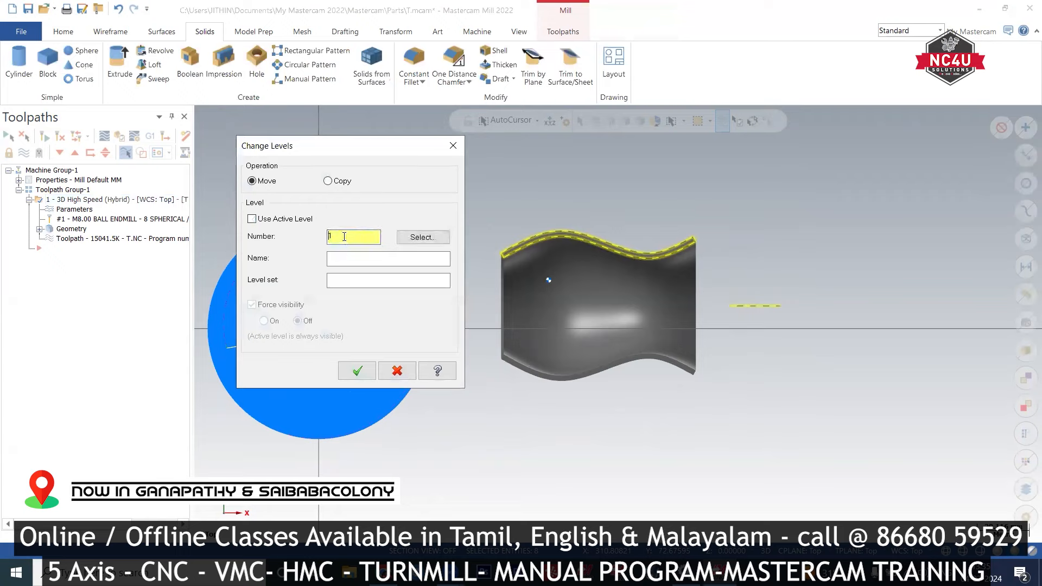
{"action": "type", "text": "2"}
{"action": "left_click", "coordinate": [356, 371]}
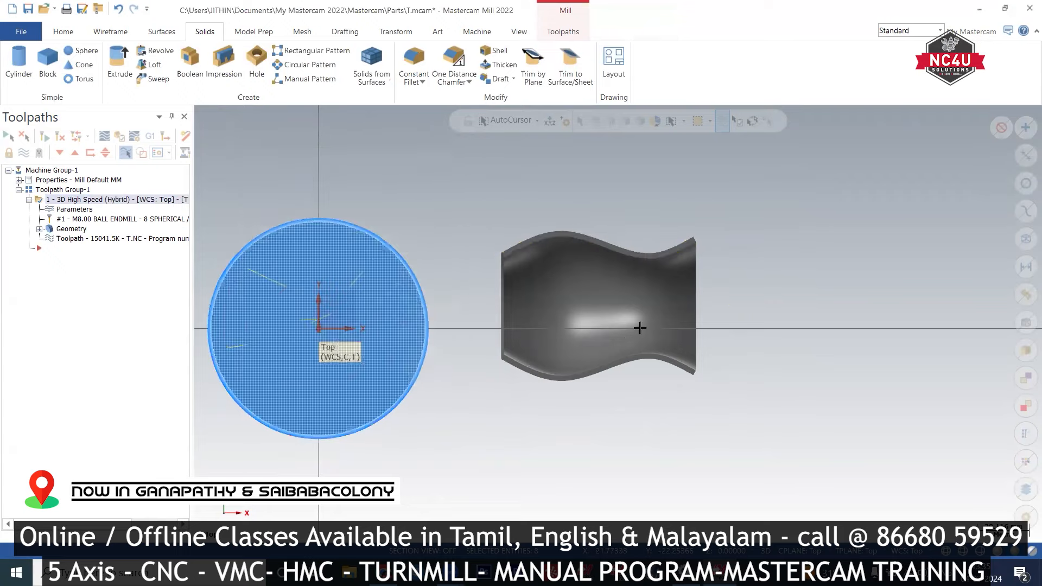
Step: Create single-edge curves along the two inner wavy edges of the half-revolved solid
{"action": "scroll", "coordinate": [610, 284], "scroll_direction": "up", "scroll_amount": 2}
{"action": "scroll", "coordinate": [610, 285], "scroll_direction": "up", "scroll_amount": 2}
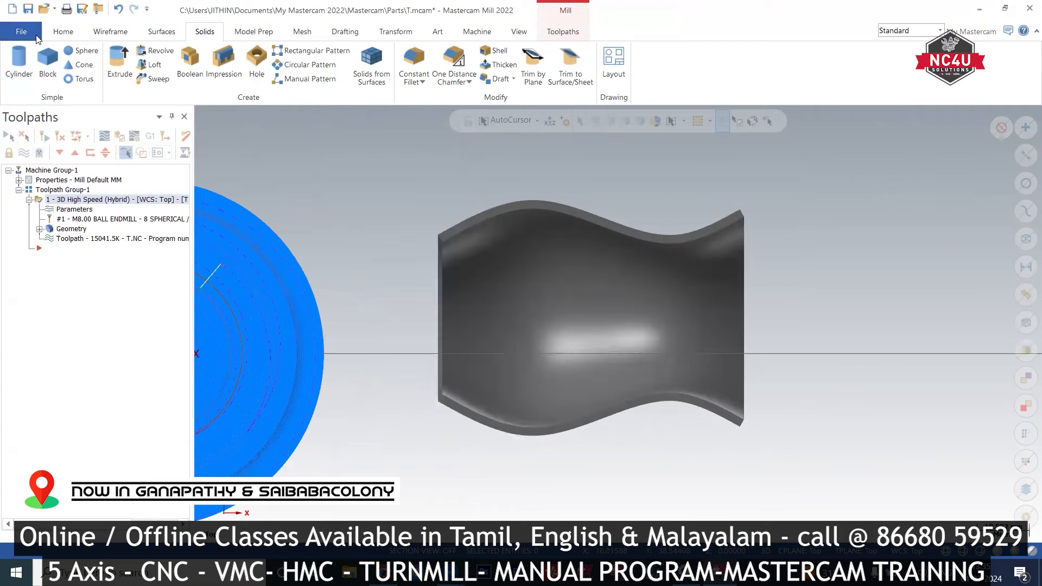
{"action": "scroll", "coordinate": [681, 345], "scroll_direction": "up", "scroll_amount": 1}
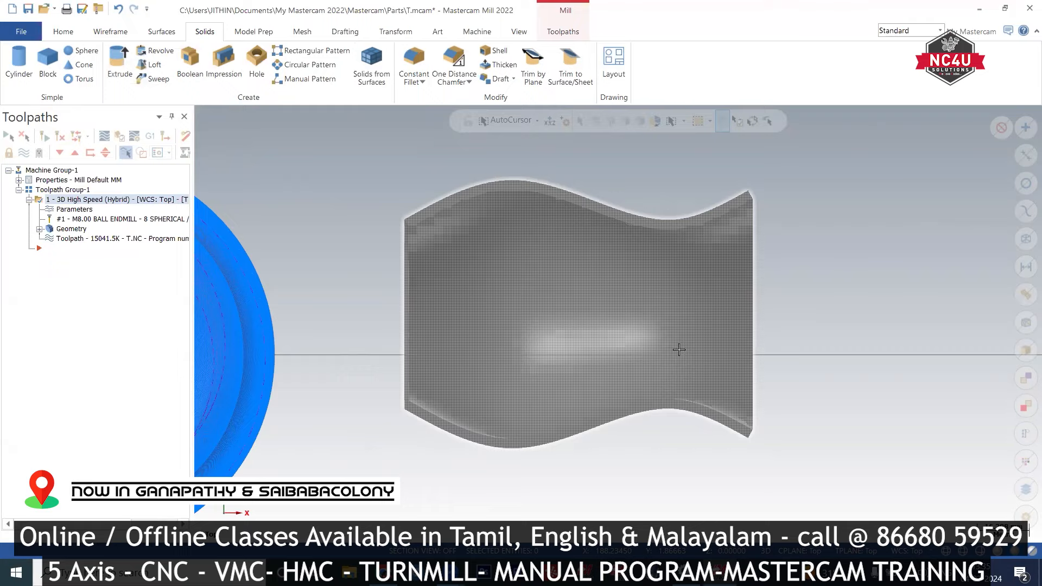
{"action": "left_click", "coordinate": [111, 32]}
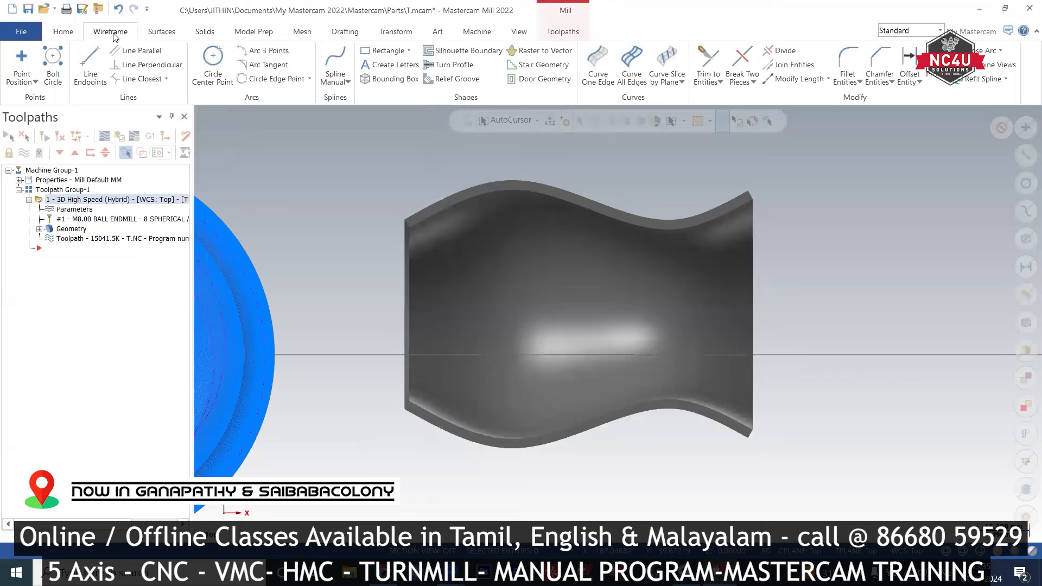
{"action": "left_click", "coordinate": [601, 74]}
{"action": "left_click", "coordinate": [475, 196]}
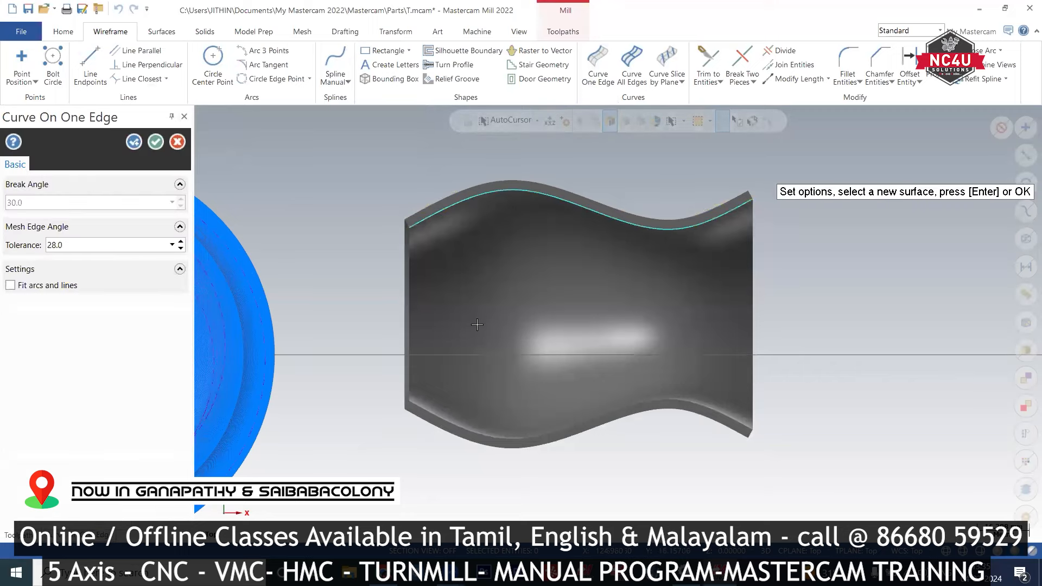
{"action": "left_click", "coordinate": [459, 424]}
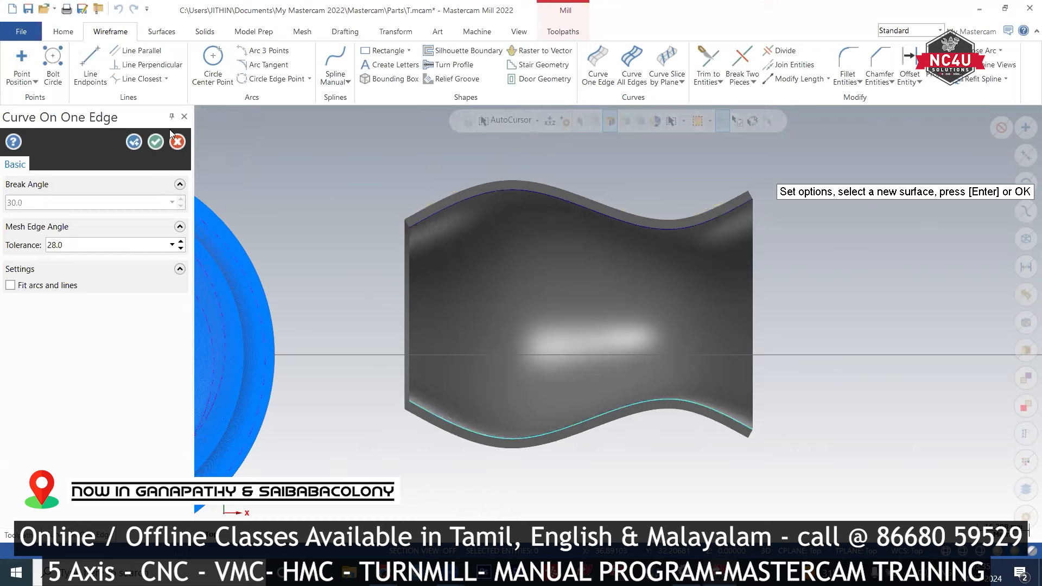
{"action": "left_click", "coordinate": [156, 143]}
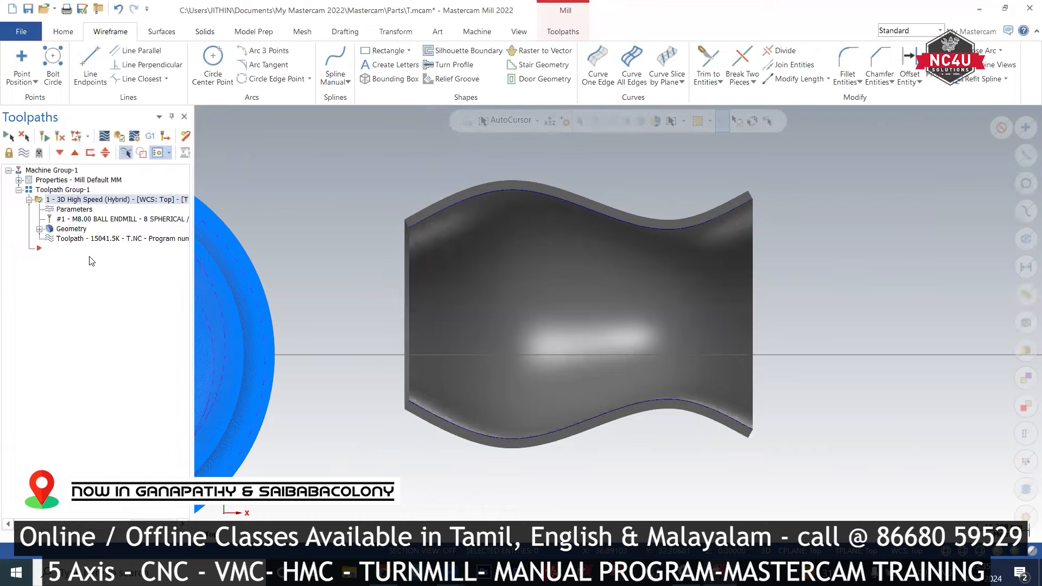
Step: Start a 3D high-speed Blend finishing toolpath with the half-revolved solid's inner face as machining geometry
{"action": "left_click", "coordinate": [553, 32]}
{"action": "left_click", "coordinate": [421, 80]}
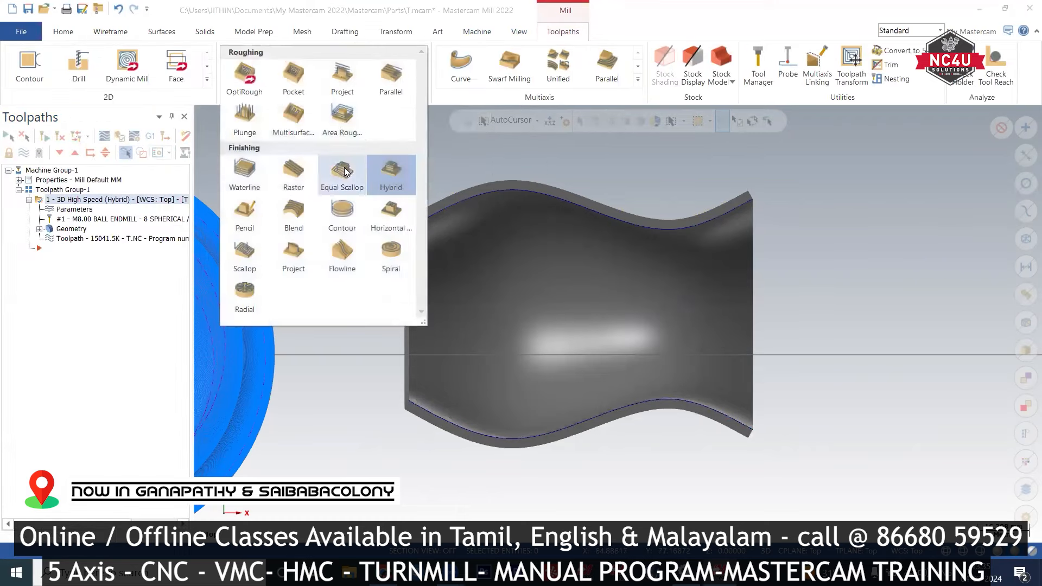
{"action": "left_click", "coordinate": [288, 216]}
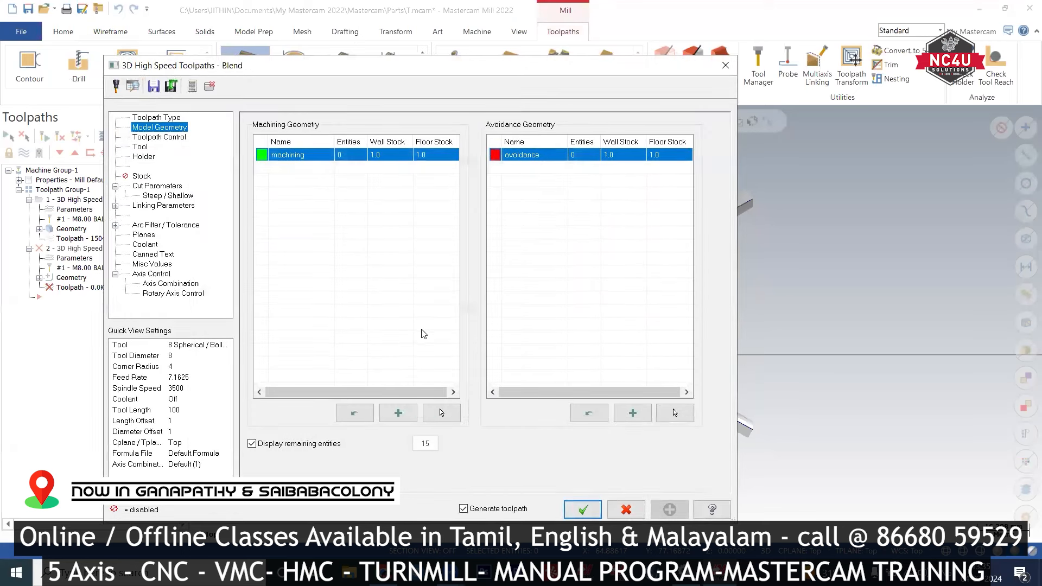
{"action": "left_click", "coordinate": [439, 414]}
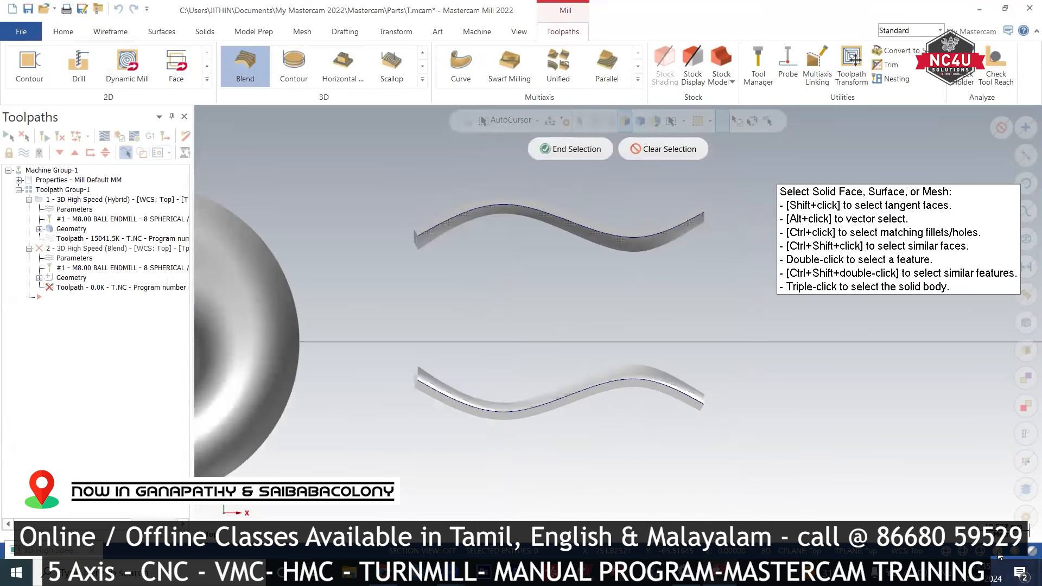
{"action": "left_click", "coordinate": [497, 281]}
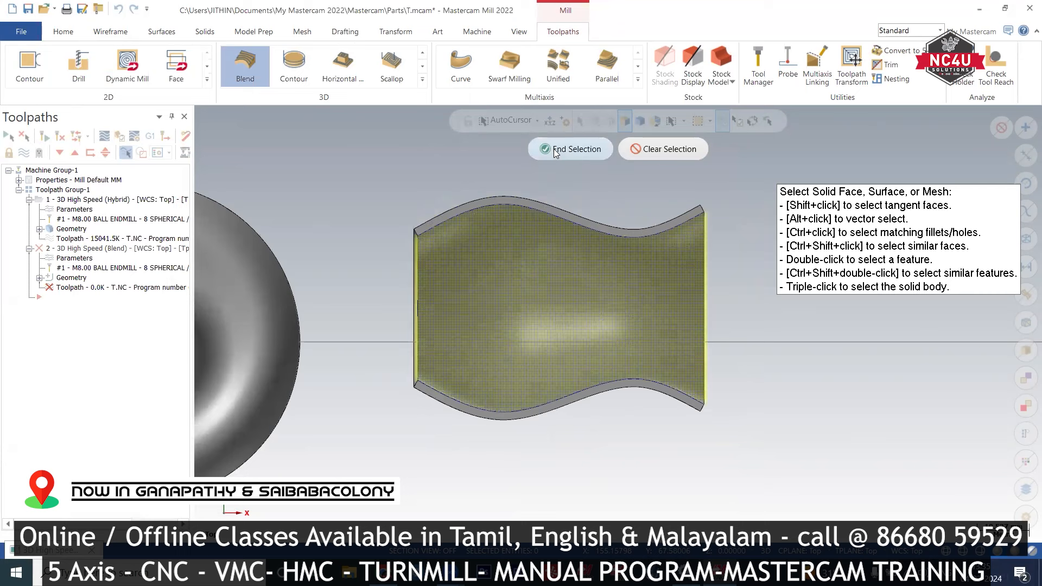
{"action": "left_click", "coordinate": [558, 151]}
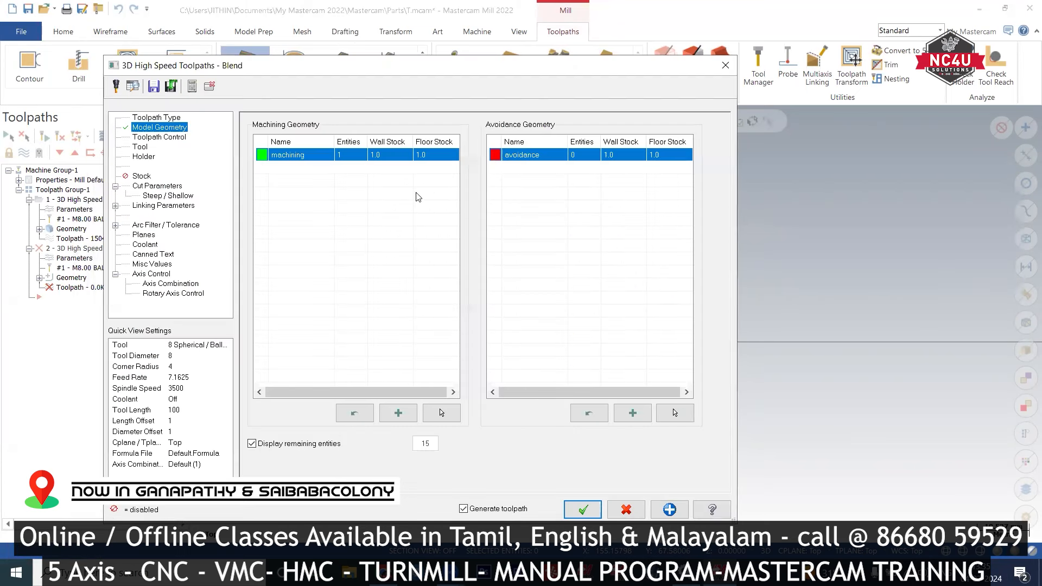
Step: Set the machining geometry's wall stock and floor stock to 0
{"action": "double_click", "coordinate": [393, 157]}
{"action": "type", "text": "0"}
{"action": "key", "text": "Return"}
{"action": "double_click", "coordinate": [435, 158]}
{"action": "type", "text": "0"}
{"action": "key", "text": "Return"}
Step: Chain the two inner edge curves in the same direction as the Blend toolpath's control curves and open its tool settings
{"action": "left_click", "coordinate": [152, 137]}
{"action": "left_click", "coordinate": [150, 147]}
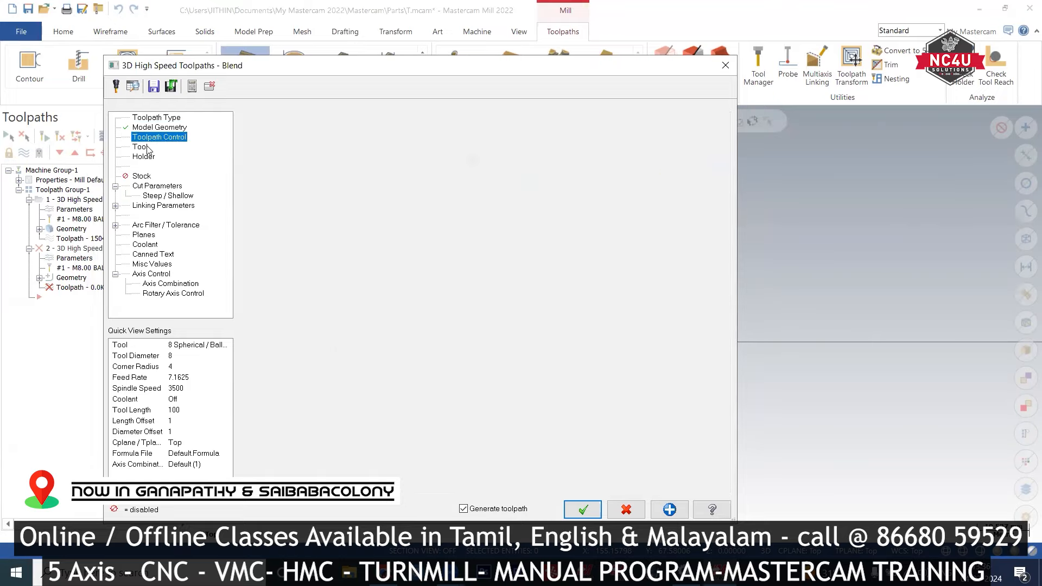
{"action": "left_click", "coordinate": [147, 139]}
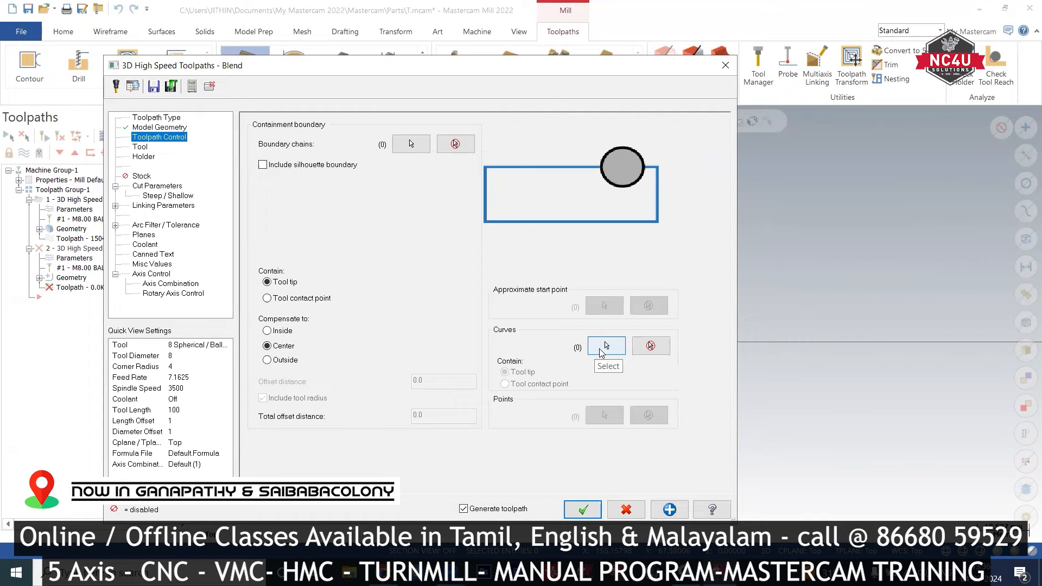
{"action": "left_click", "coordinate": [600, 349]}
{"action": "left_click", "coordinate": [425, 235]}
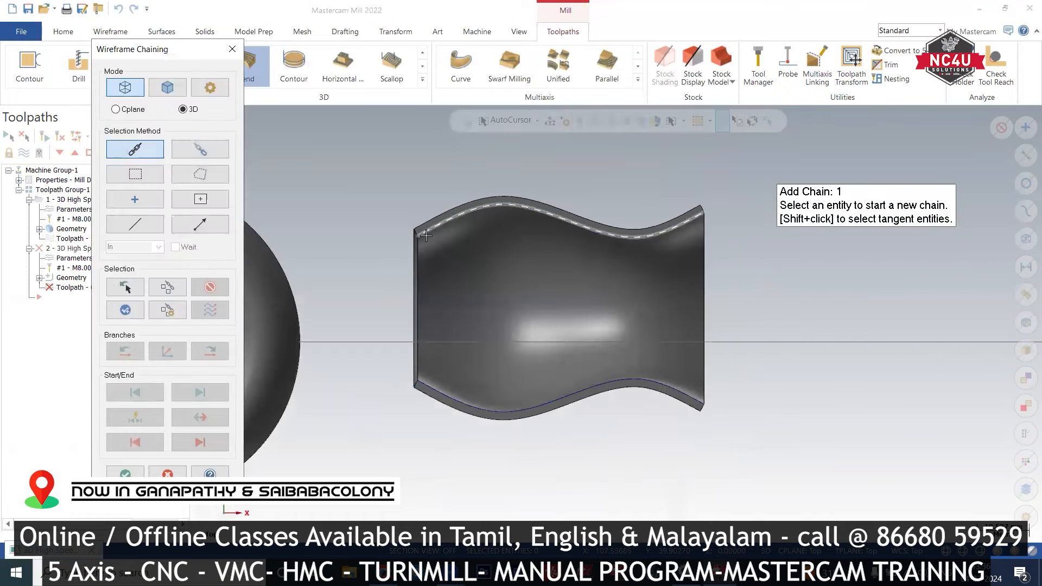
{"action": "left_click", "coordinate": [426, 379]}
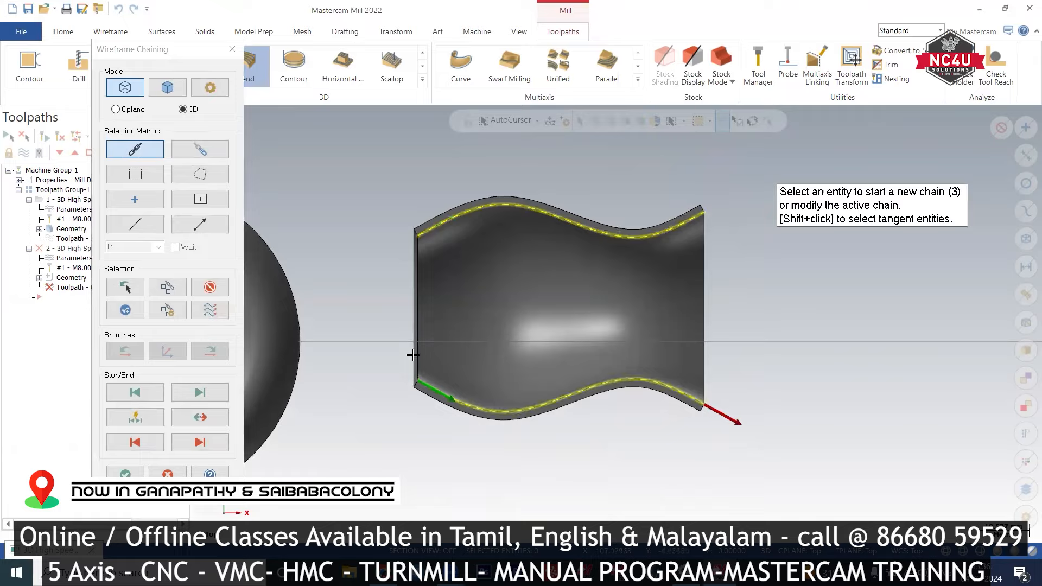
{"action": "left_click", "coordinate": [139, 470]}
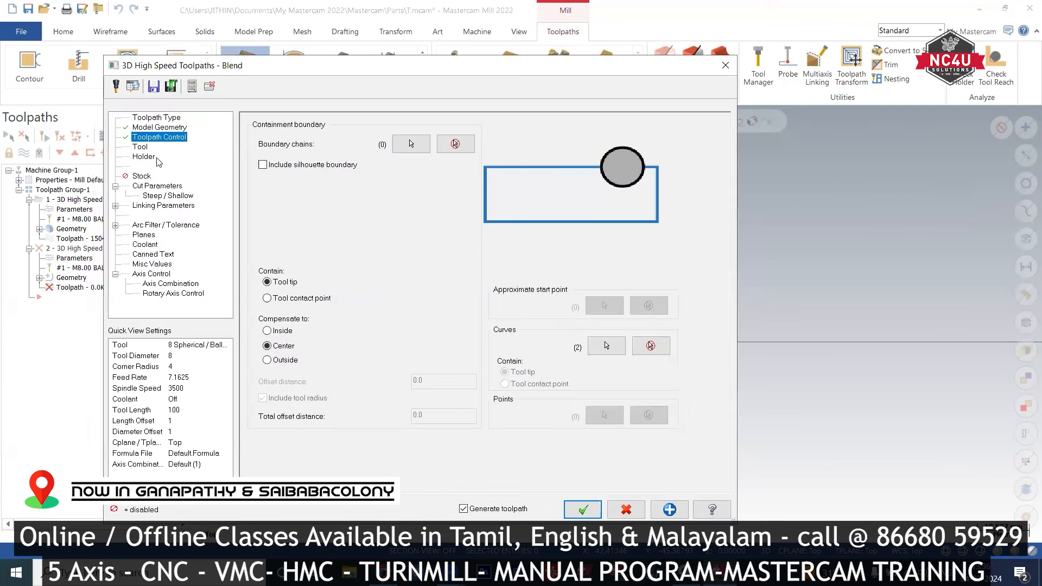
{"action": "left_click", "coordinate": [142, 147]}
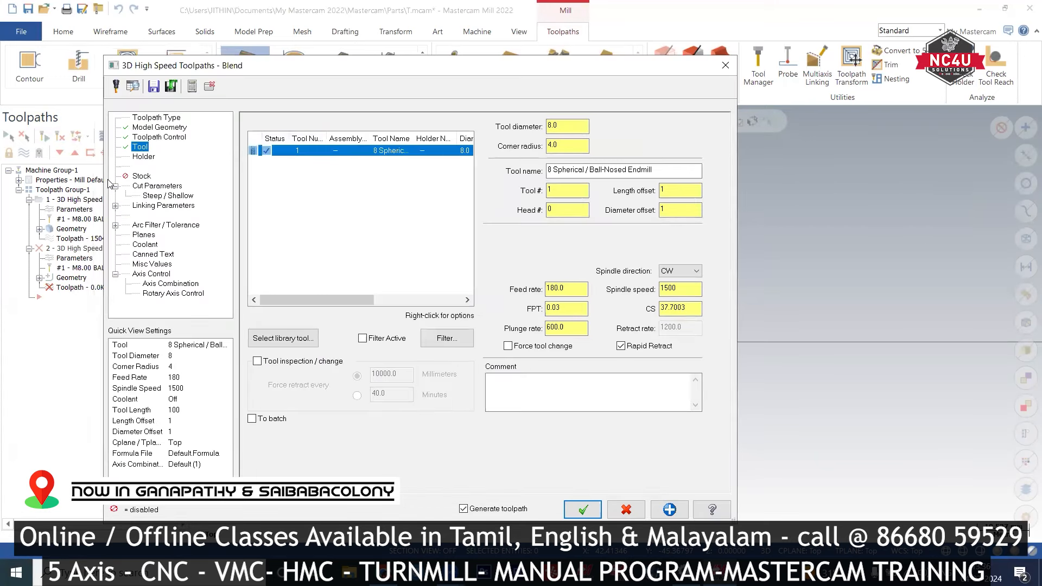
Step: Set the Blend toolpath's stepover to 1.0 and its blend distance to 1.0 in the cut parameters
{"action": "left_click", "coordinate": [144, 185]}
{"action": "double_click", "coordinate": [386, 224]}
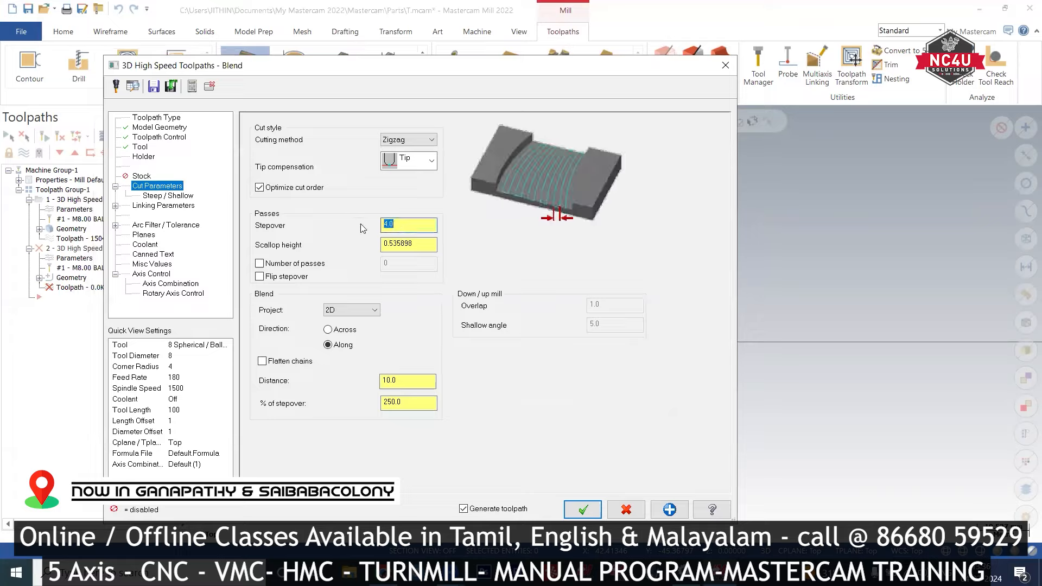
{"action": "type", "text": "0."}
{"action": "key", "text": "Return"}
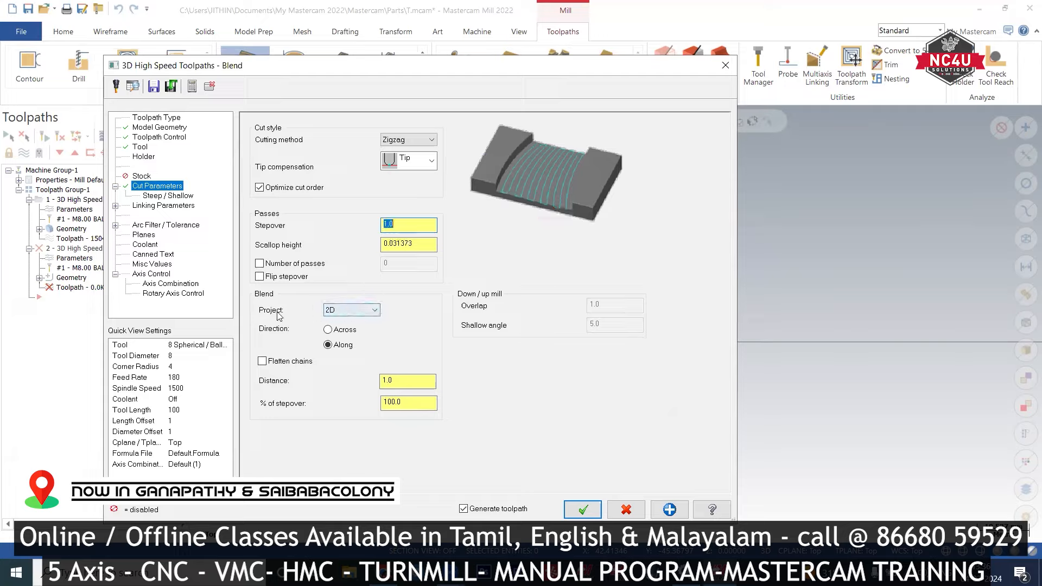
Step: Change the blend projection to 3D, keep the Zigzag cutting method, and accept the parameters to generate the Blend toolpath
{"action": "left_click", "coordinate": [358, 310]}
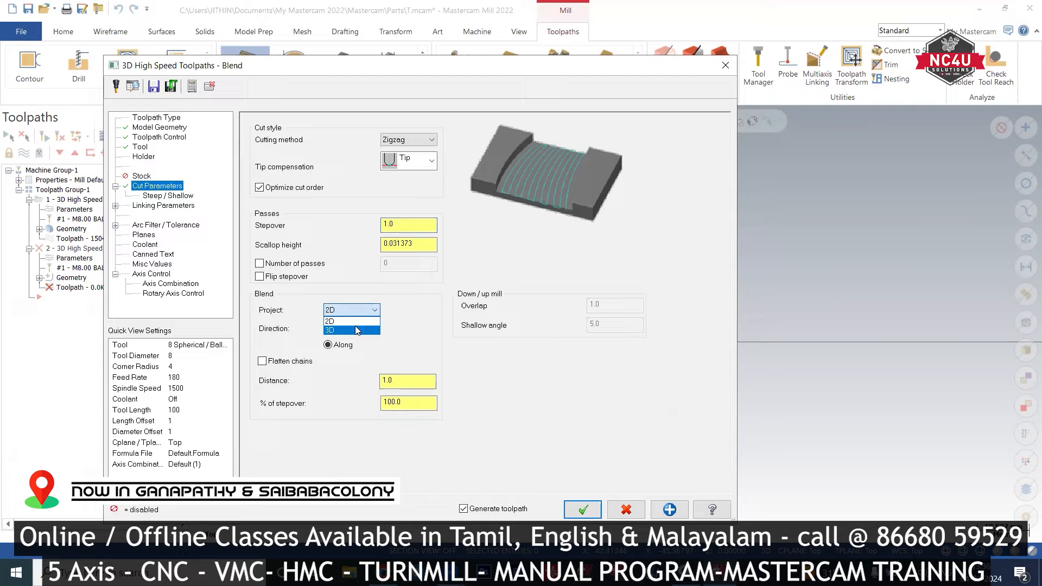
{"action": "left_click", "coordinate": [358, 330]}
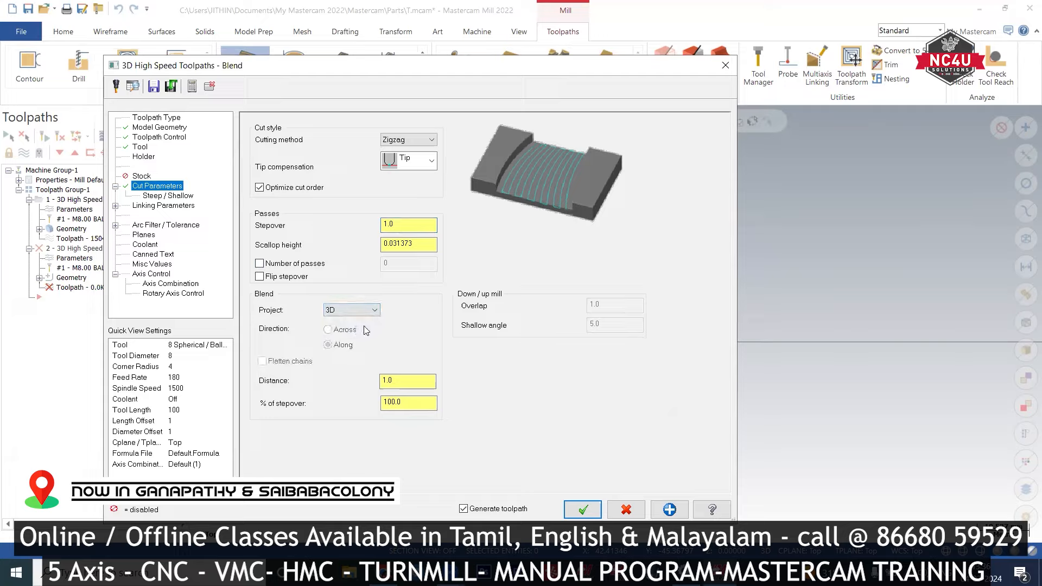
{"action": "left_click", "coordinate": [391, 380]}
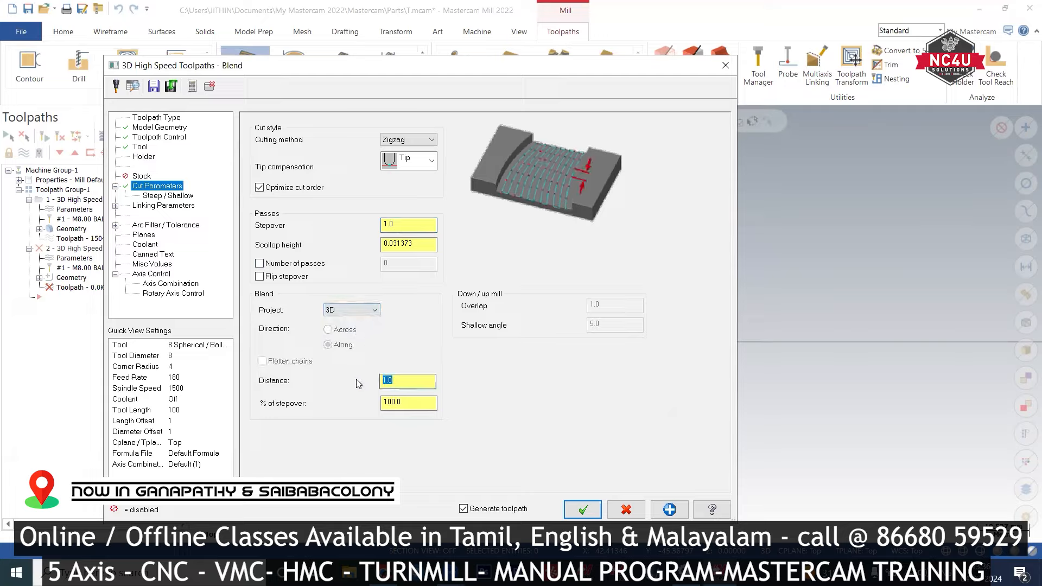
{"action": "left_click", "coordinate": [402, 225]}
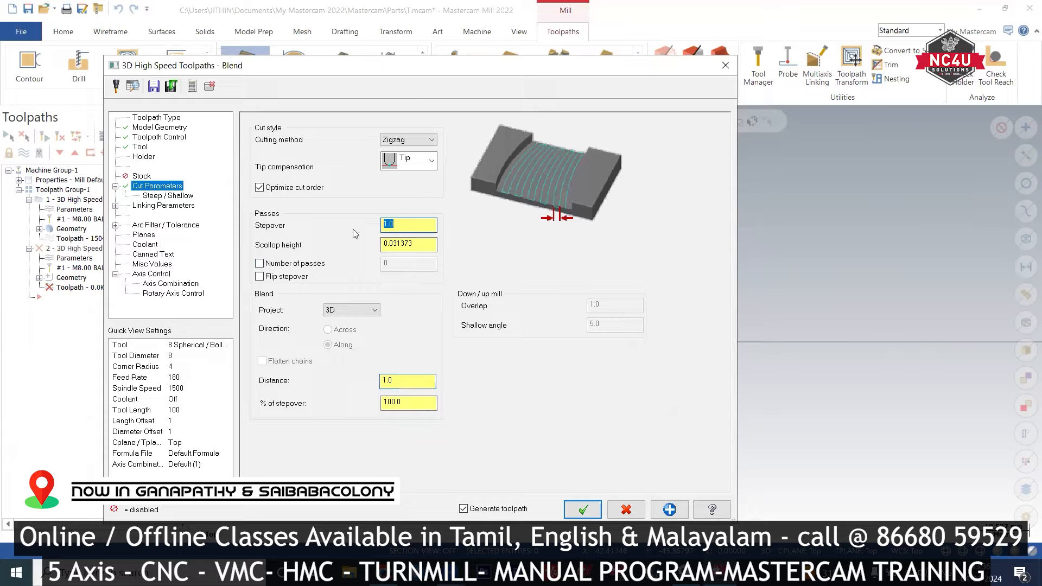
{"action": "left_click", "coordinate": [408, 140]}
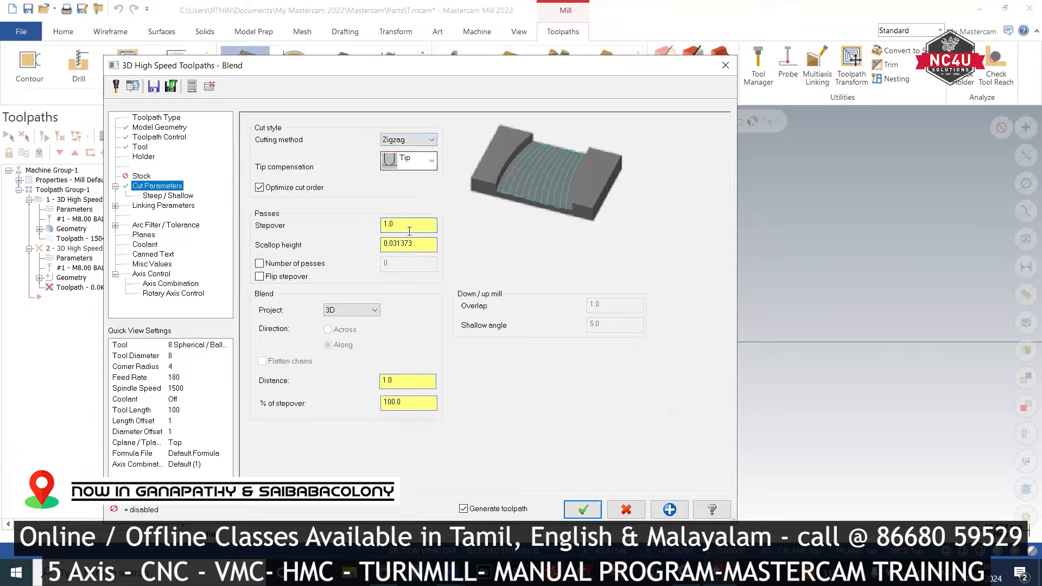
{"action": "left_click", "coordinate": [391, 224]}
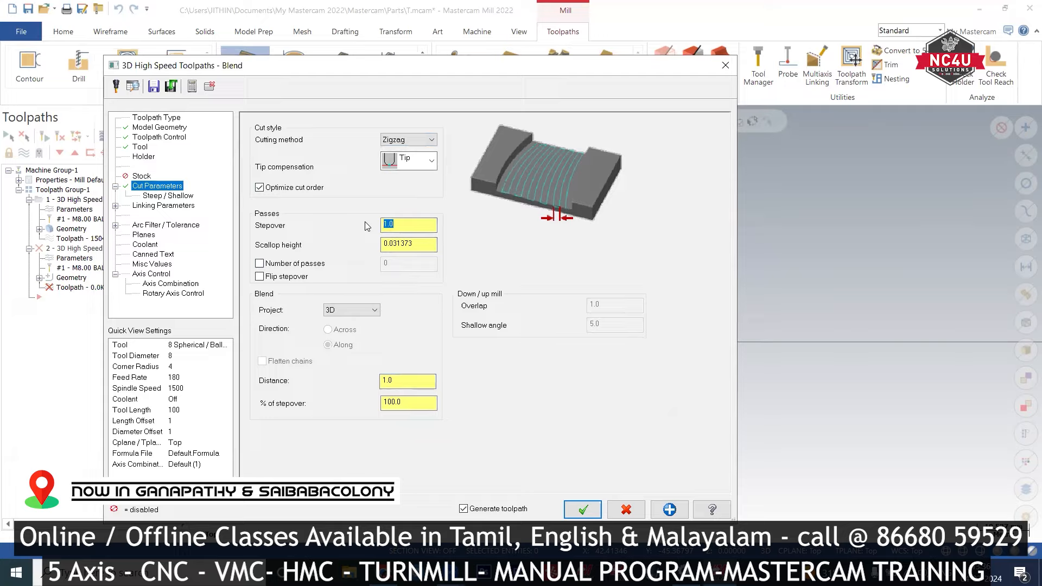
{"action": "left_click", "coordinate": [587, 512]}
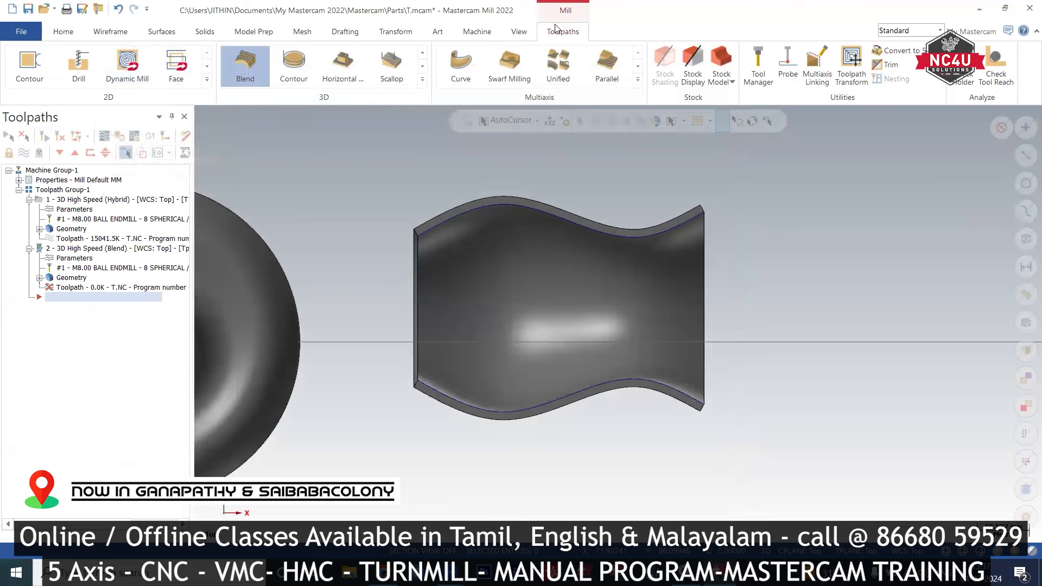
Step: Open the Multi-Threading Manager and raise the Blend toolpath's processing priority to High
{"action": "left_click", "coordinate": [527, 31]}
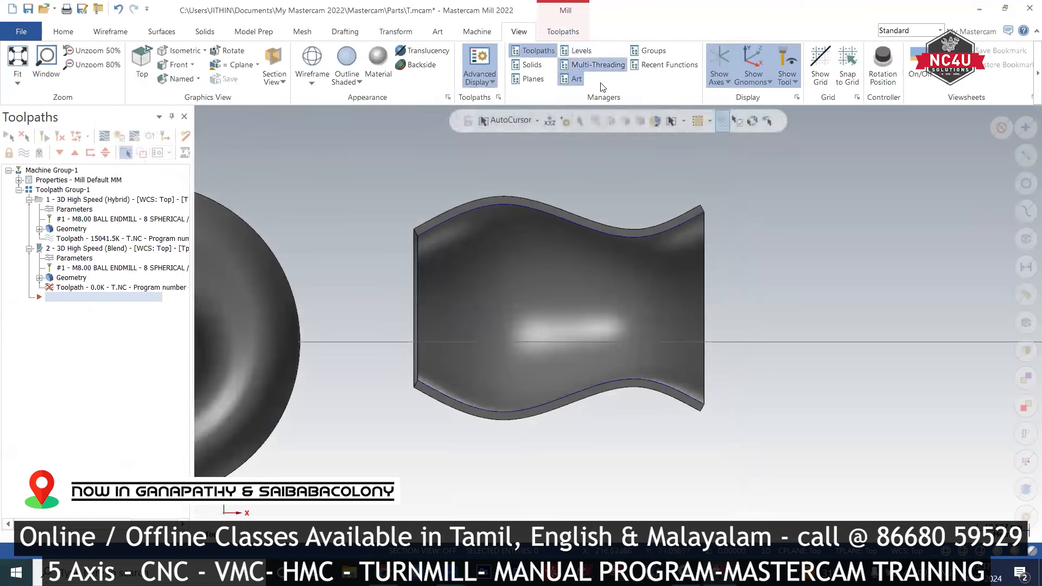
{"action": "left_click", "coordinate": [603, 67]}
{"action": "right_click", "coordinate": [758, 119]}
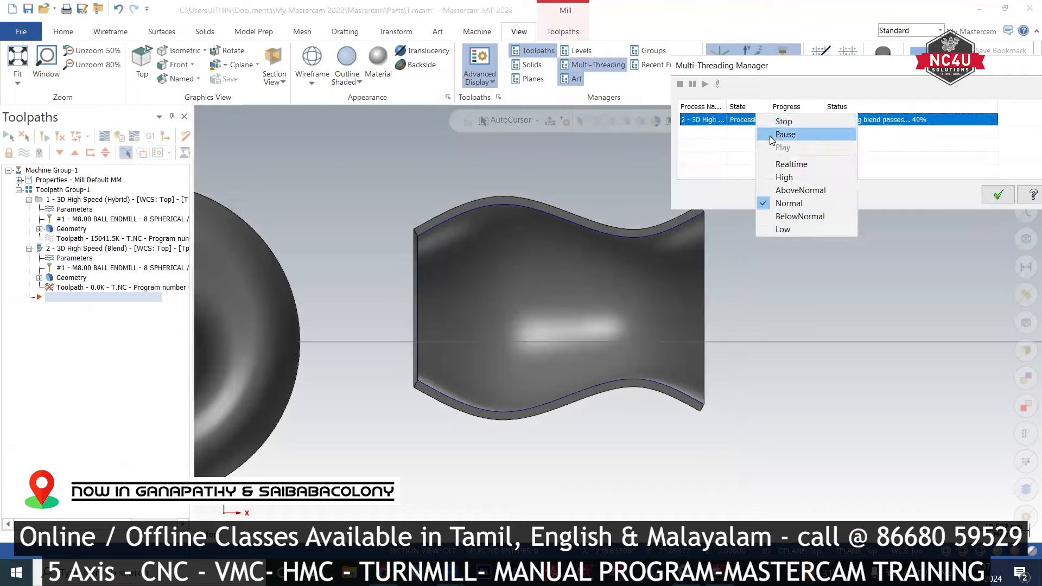
{"action": "left_click", "coordinate": [780, 177]}
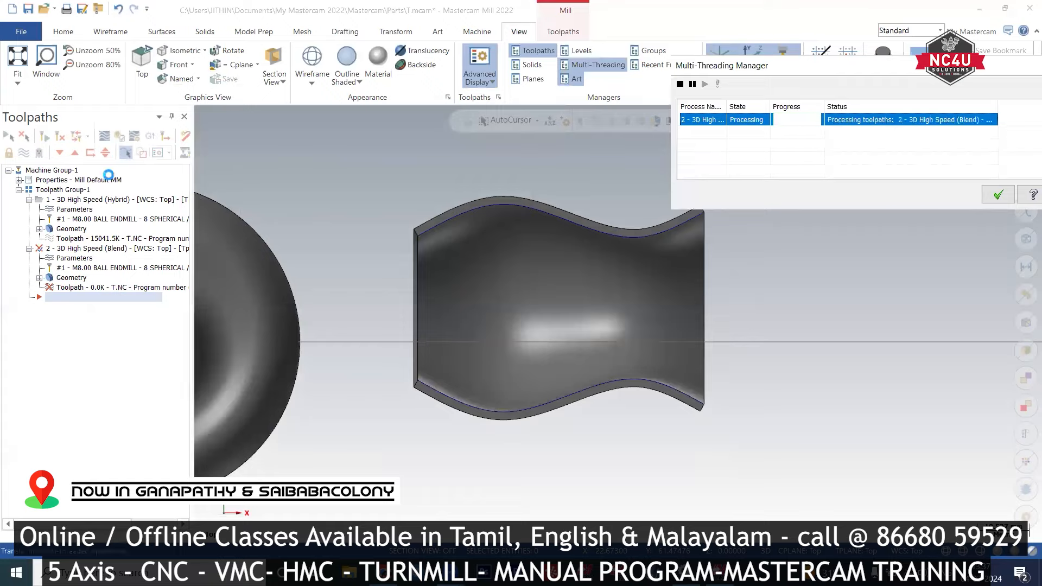
Step: Backplot the Blend toolpath on the half-revolved solid, and close the backplot and the Multi-Threading Manager
{"action": "left_click", "coordinate": [104, 136]}
{"action": "left_click", "coordinate": [205, 117]}
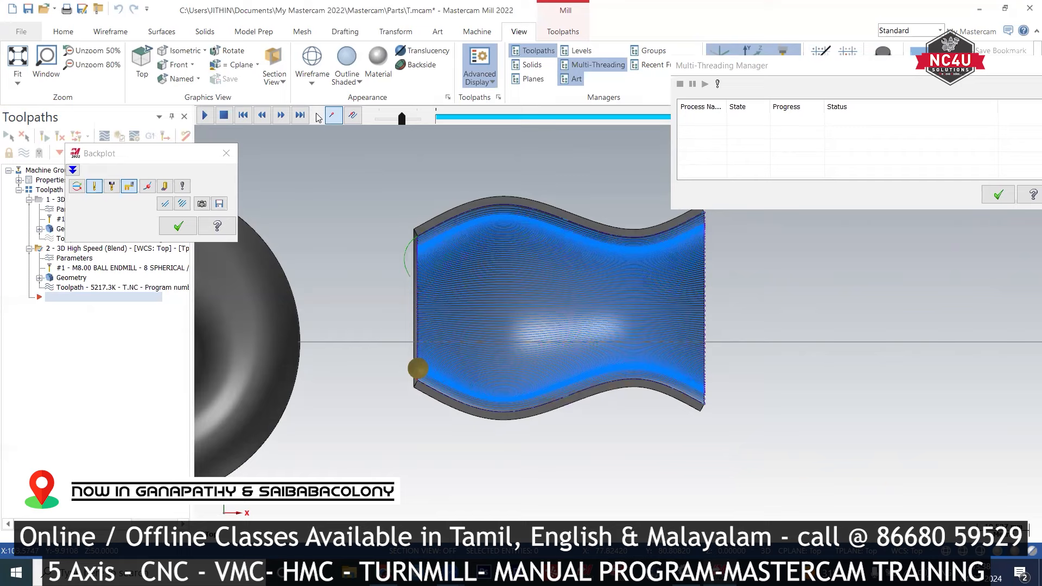
{"action": "left_click", "coordinate": [227, 153]}
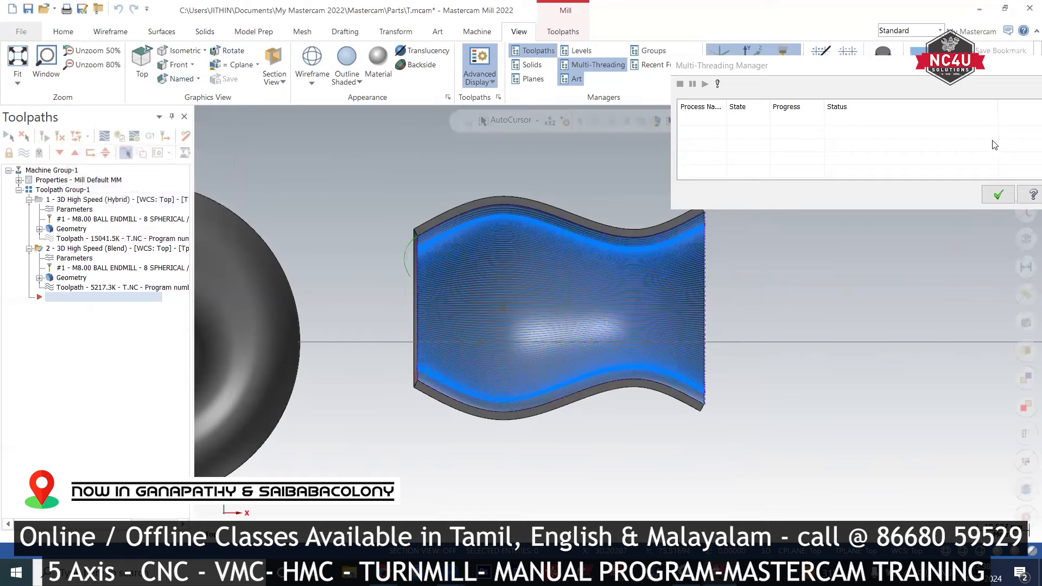
{"action": "left_click", "coordinate": [997, 194]}
Step: Place a primitive solid sphere with a radius of about 95.4 mm on the X axis, on the negative-X side of the revolved solid
{"action": "scroll", "coordinate": [870, 270], "scroll_direction": "down", "scroll_amount": 4}
{"action": "scroll", "coordinate": [226, 230], "scroll_direction": "up", "scroll_amount": 1}
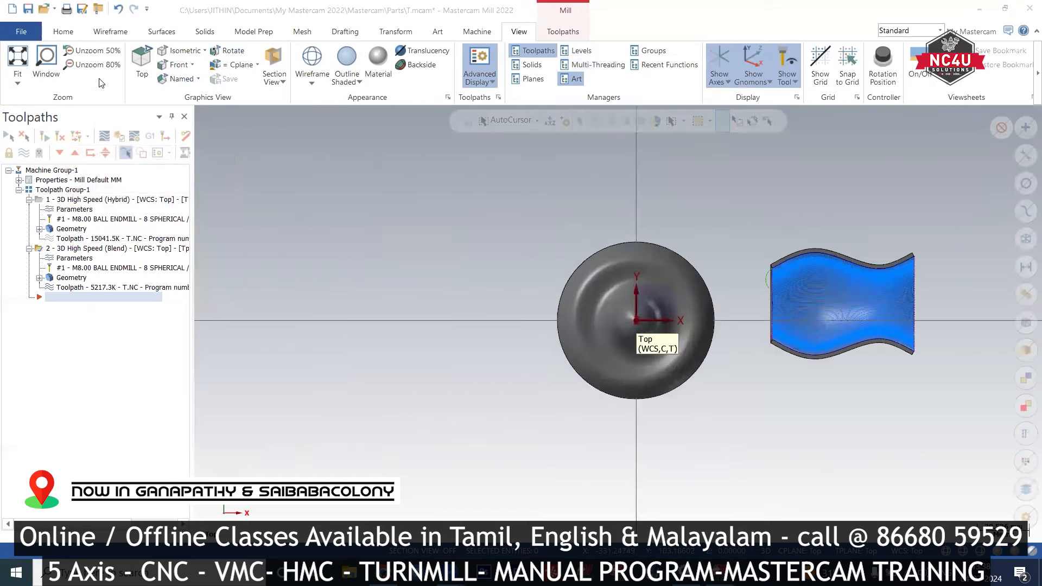
{"action": "left_click", "coordinate": [204, 31]}
{"action": "left_click", "coordinate": [81, 50]}
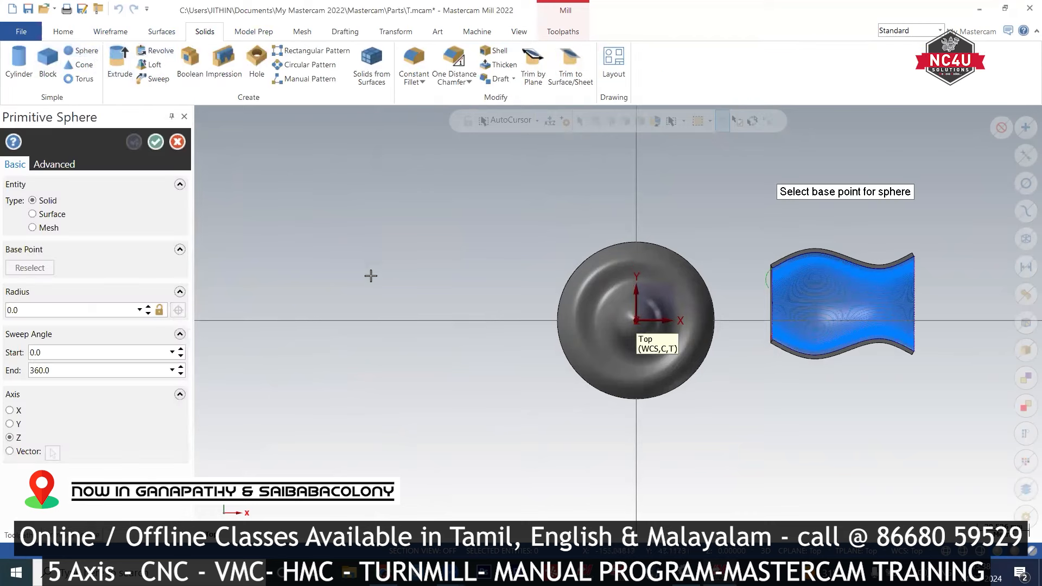
{"action": "left_click", "coordinate": [370, 320]}
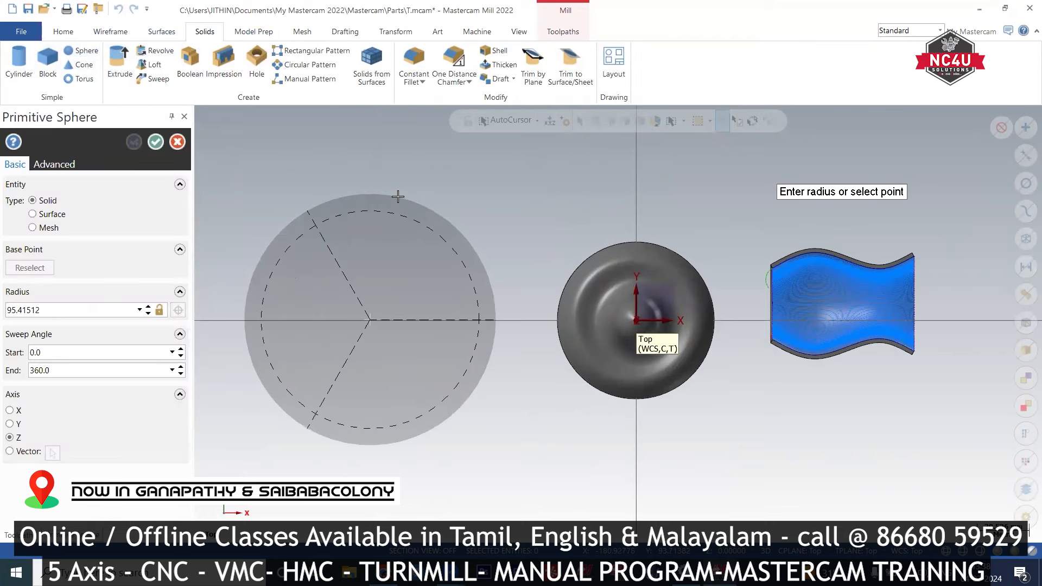
{"action": "left_click", "coordinate": [394, 203]}
Step: Set the sphere's end sweep angle to 180 and its axis to Y, and create the upward-facing hemisphere
{"action": "double_click", "coordinate": [58, 370]}
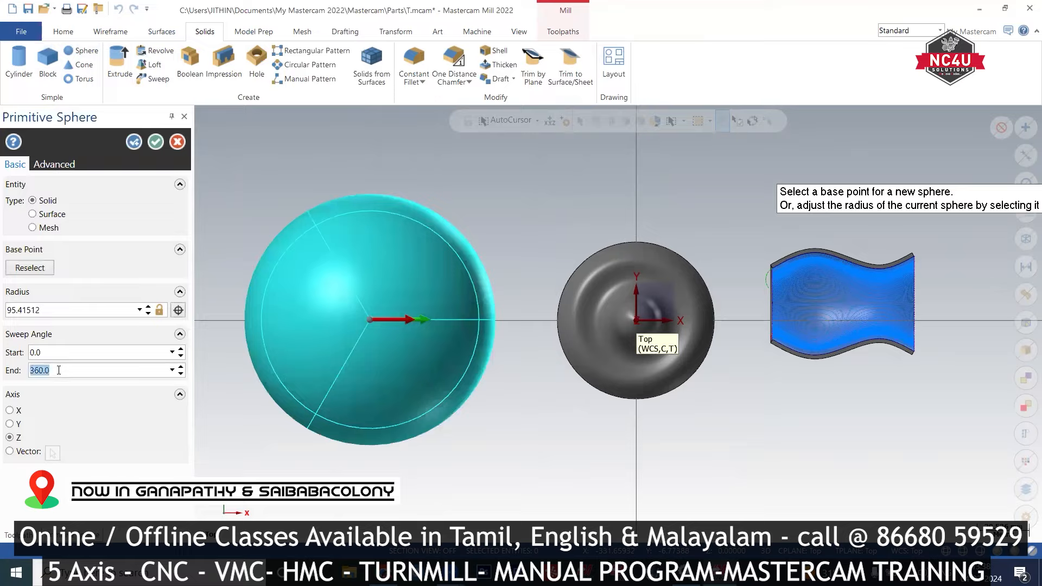
{"action": "type", "text": "180"}
{"action": "key", "text": "Tab"}
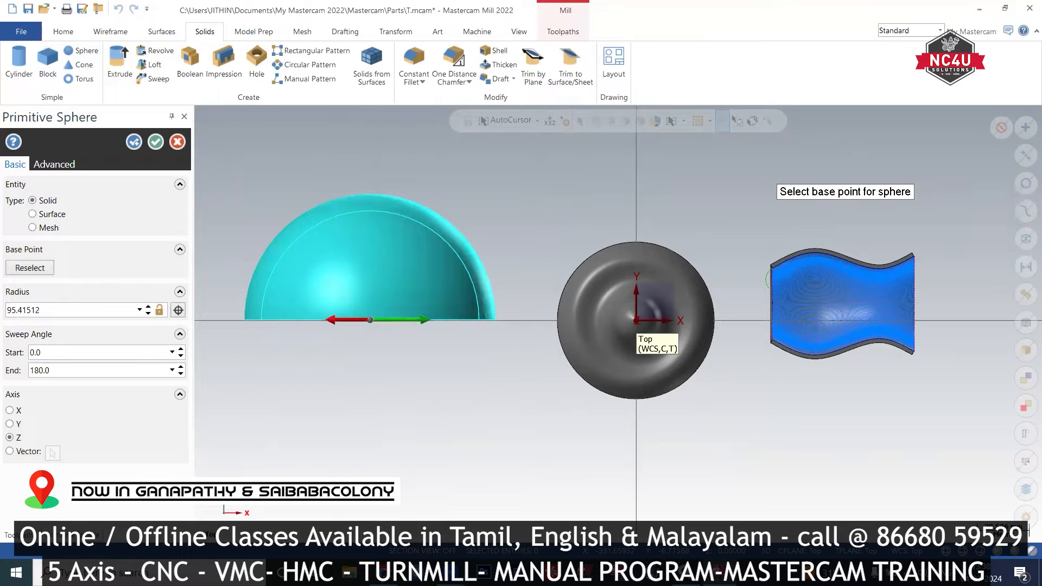
{"action": "left_click", "coordinate": [9, 424]}
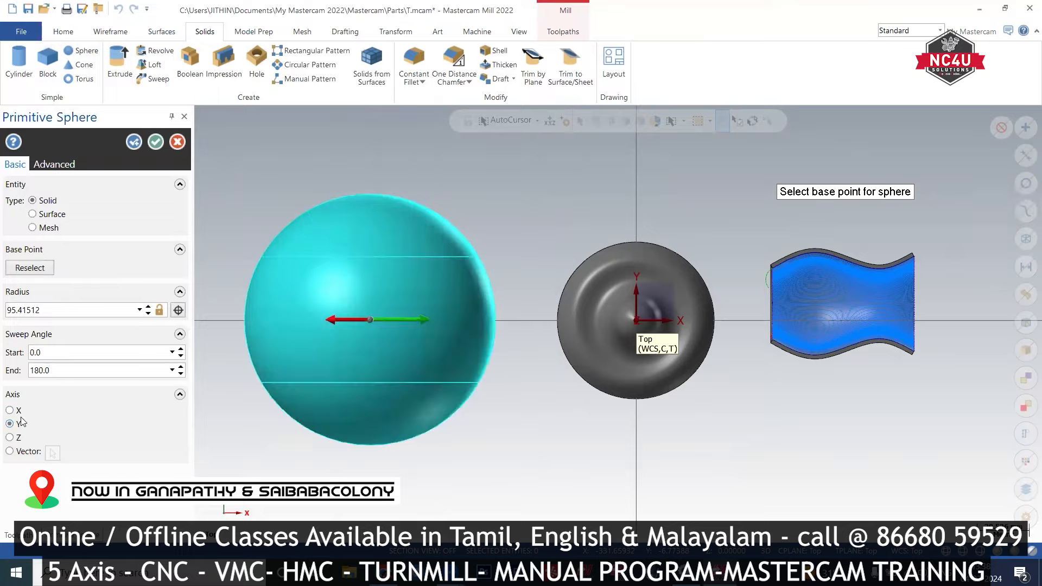
{"action": "middle_click_drag", "start_coordinate": [315, 374], "coordinate": [329, 325]}
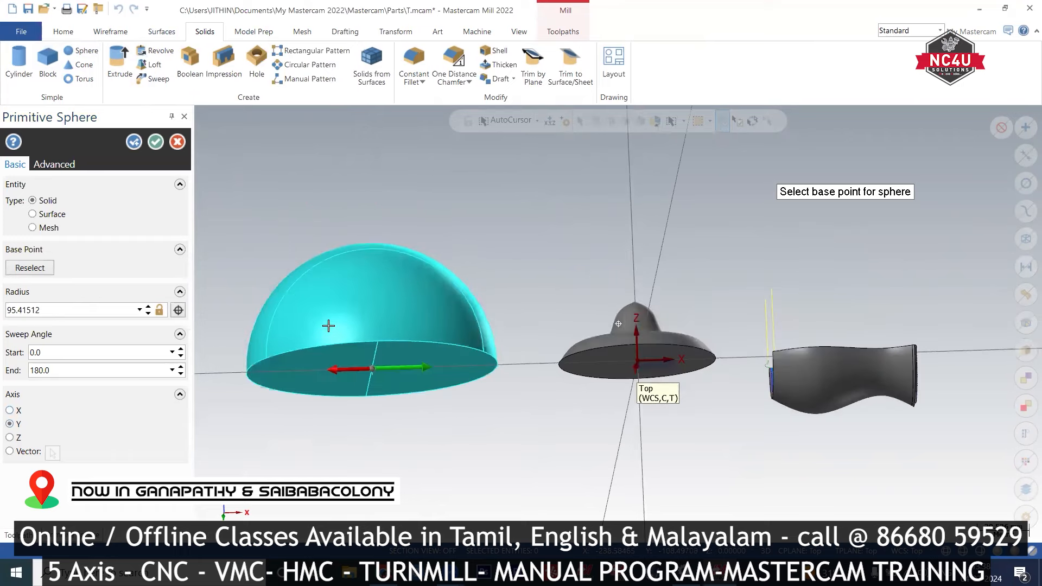
{"action": "left_click", "coordinate": [156, 142]}
Step: In the Top view, start a 3D high-speed Radial finishing toolpath with the hemisphere's dome face as machining geometry
{"action": "right_click", "coordinate": [573, 186]}
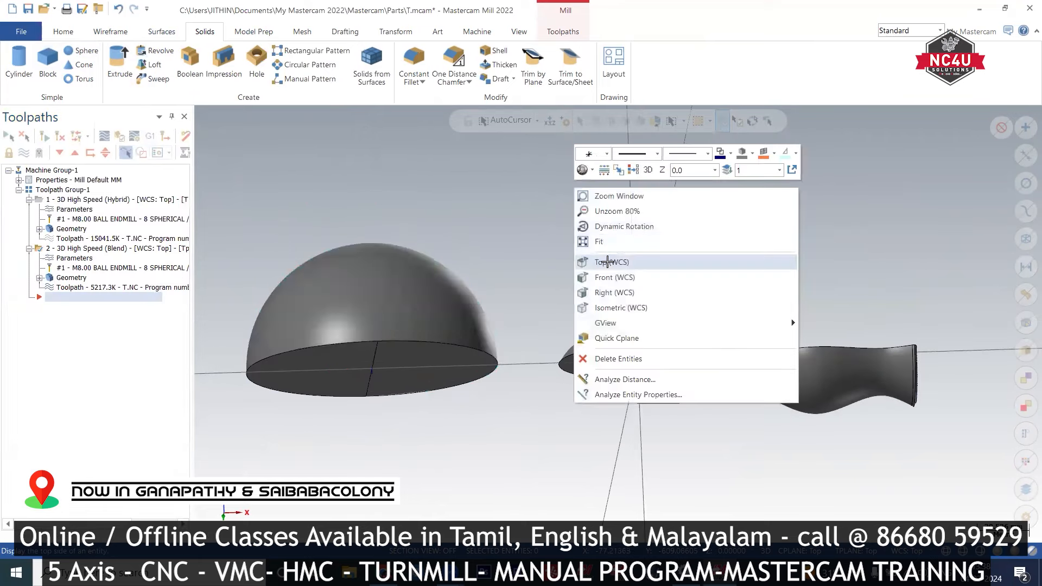
{"action": "left_click", "coordinate": [607, 261]}
{"action": "scroll", "coordinate": [727, 366], "scroll_direction": "down", "scroll_amount": 1}
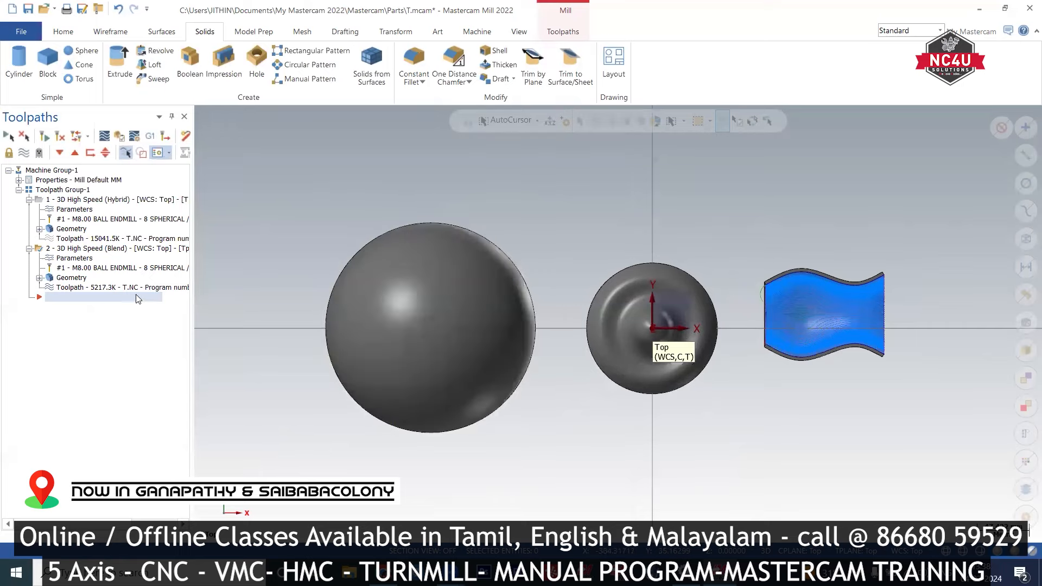
{"action": "right_click", "coordinate": [110, 302]}
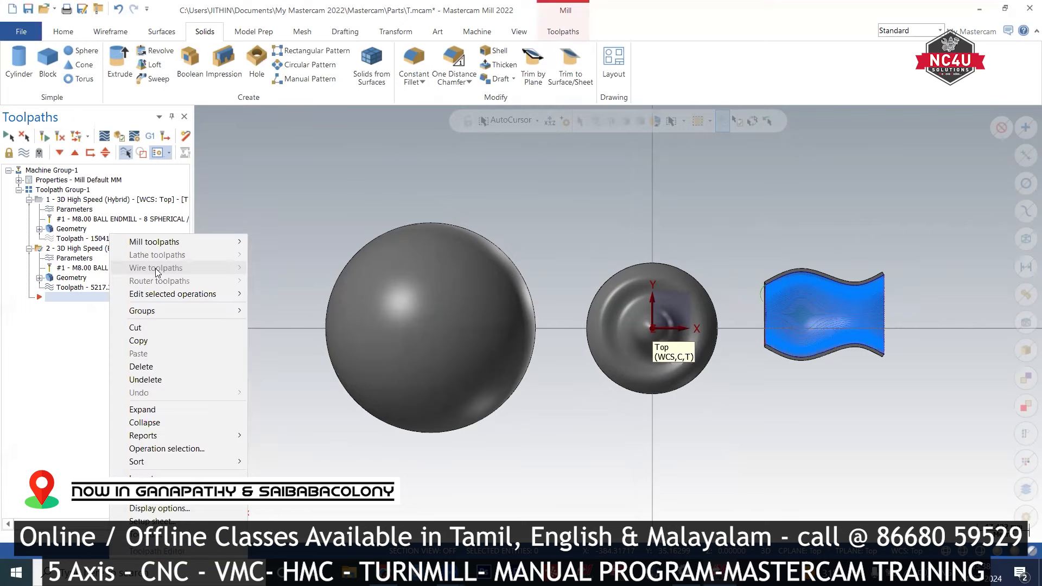
{"action": "left_click", "coordinate": [562, 31]}
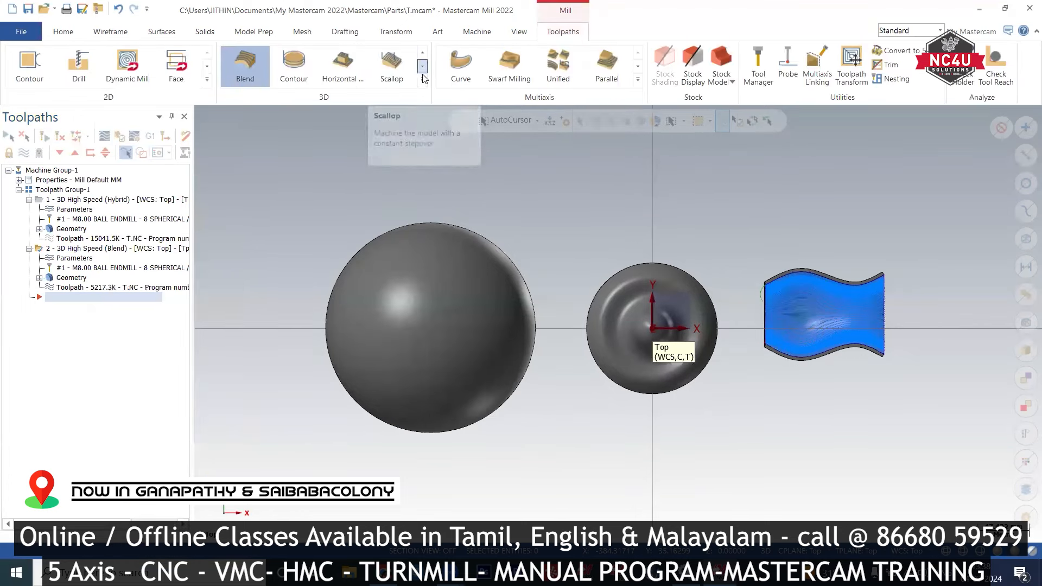
{"action": "left_click", "coordinate": [423, 81]}
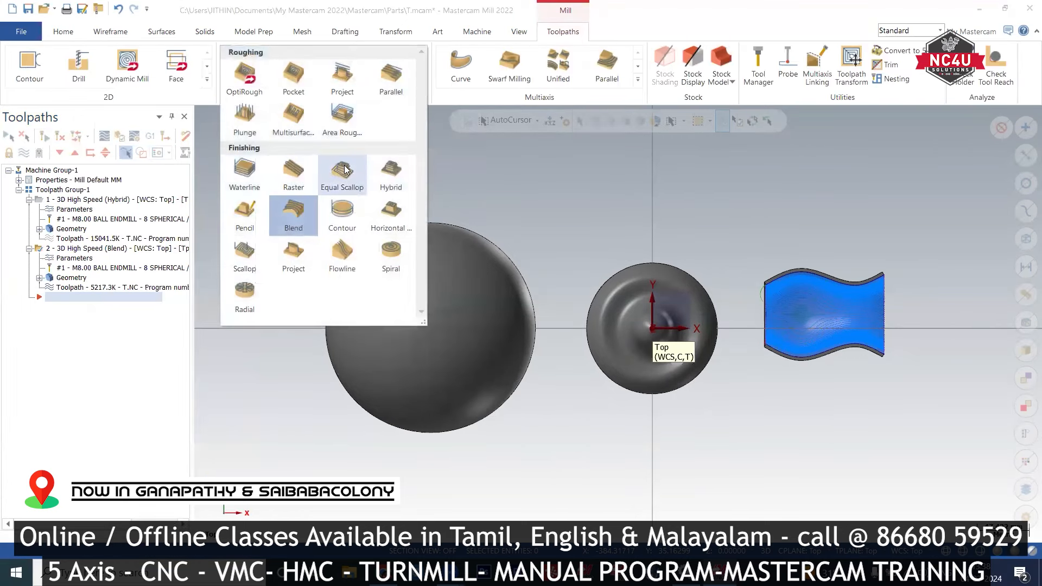
{"action": "left_click", "coordinate": [242, 313]}
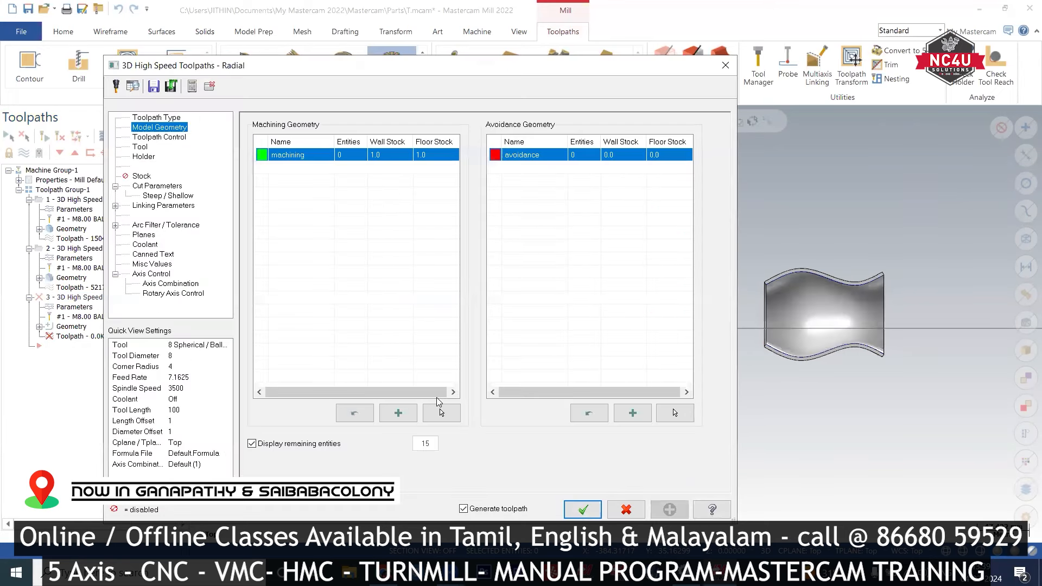
{"action": "left_click", "coordinate": [440, 411]}
{"action": "left_click", "coordinate": [451, 352]}
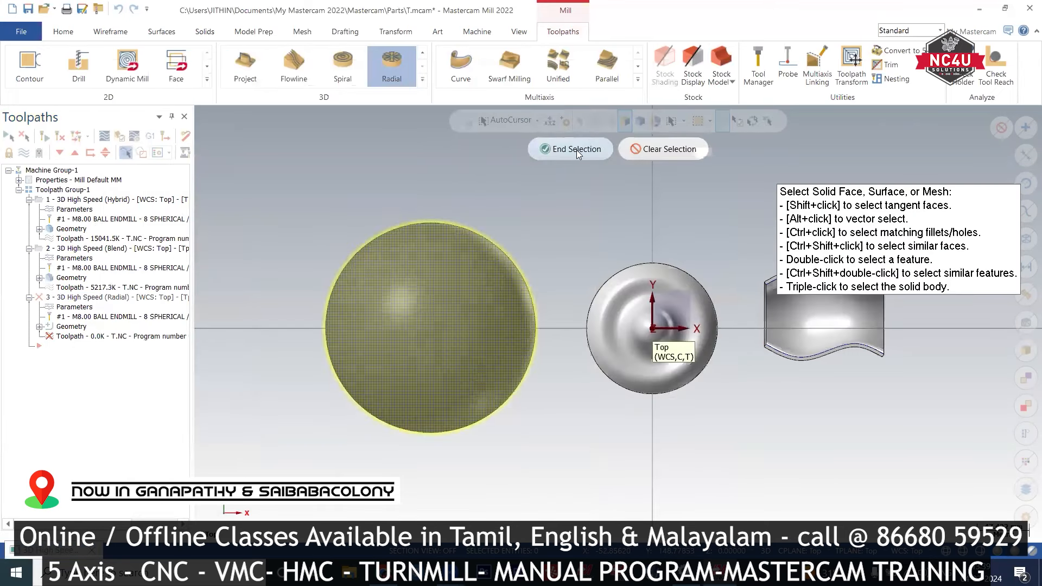
{"action": "left_click", "coordinate": [576, 150]}
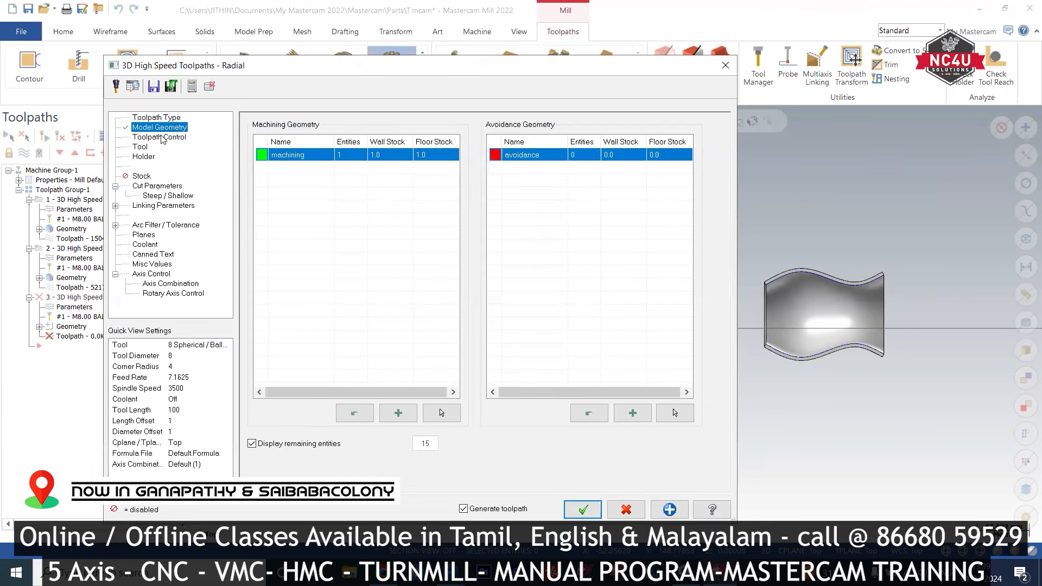
Step: Choose the 8 mm ball-nosed endmill as the Radial toolpath's tool
{"action": "left_click", "coordinate": [161, 137]}
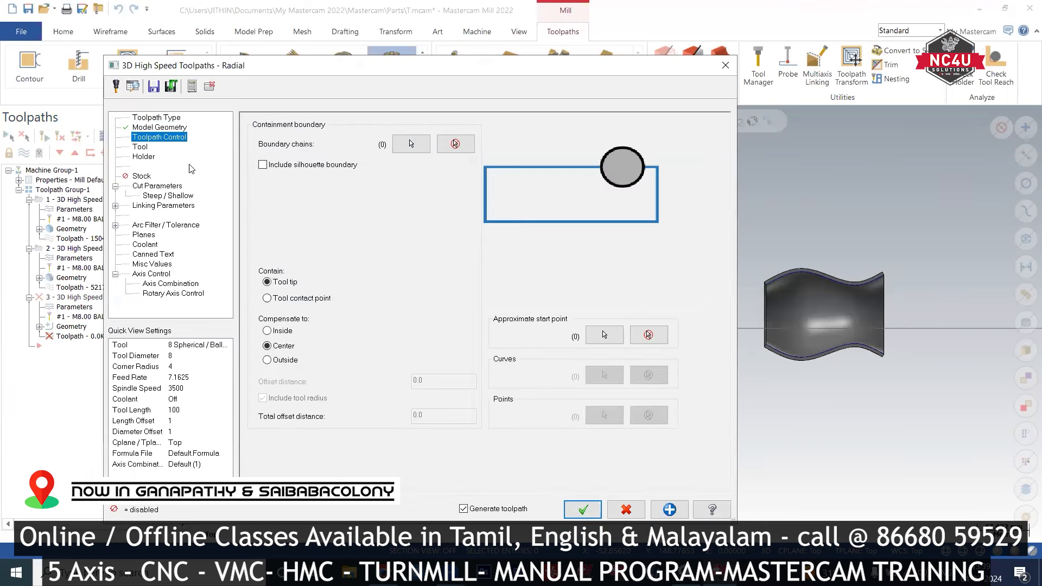
{"action": "left_click", "coordinate": [140, 147]}
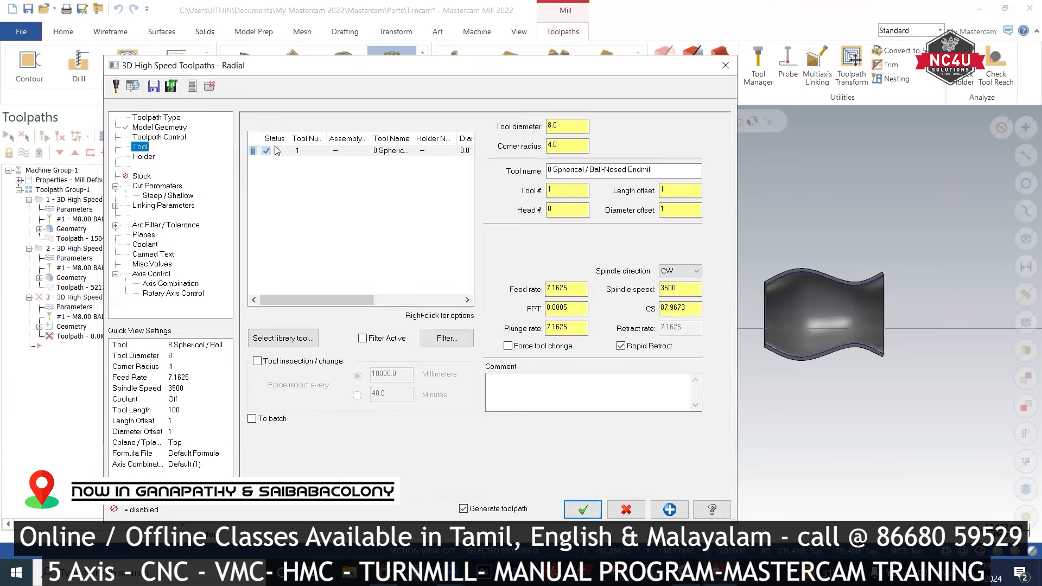
{"action": "left_click", "coordinate": [338, 151]}
Step: Set the Radial toolpath's stepover to 5.0 and its cutting method to Zigzag
{"action": "left_click", "coordinate": [156, 186]}
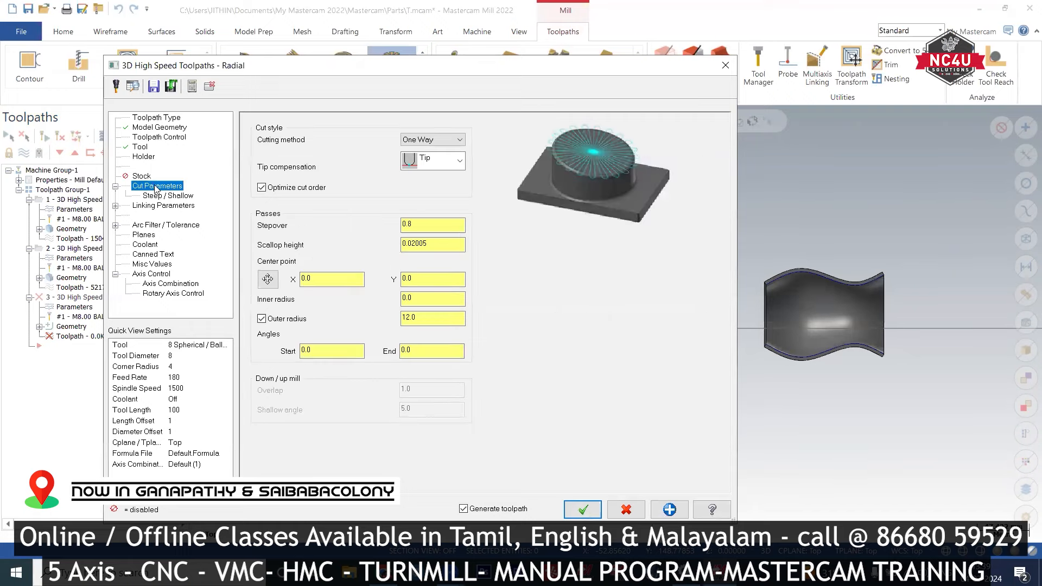
{"action": "left_click", "coordinate": [400, 225]}
{"action": "double_click", "coordinate": [401, 225]}
{"action": "type", "text": "5"}
{"action": "key", "text": "Return"}
{"action": "left_click", "coordinate": [432, 139]}
{"action": "left_click", "coordinate": [428, 164]}
{"action": "double_click", "coordinate": [429, 225]}
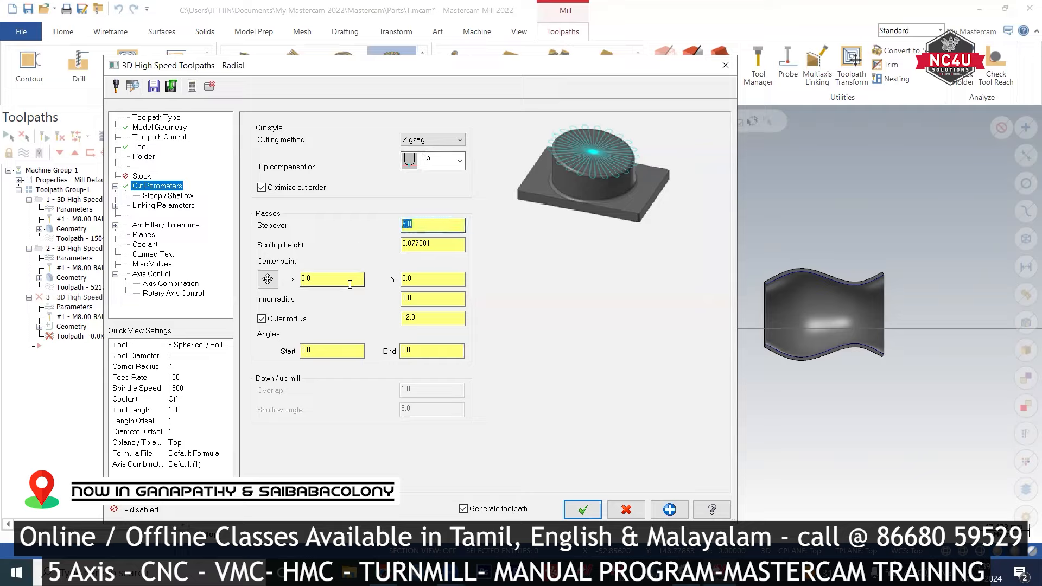
Step: Set the Radial toolpath's center point to the center of the hemisphere's flat base
{"action": "left_click", "coordinate": [268, 279]}
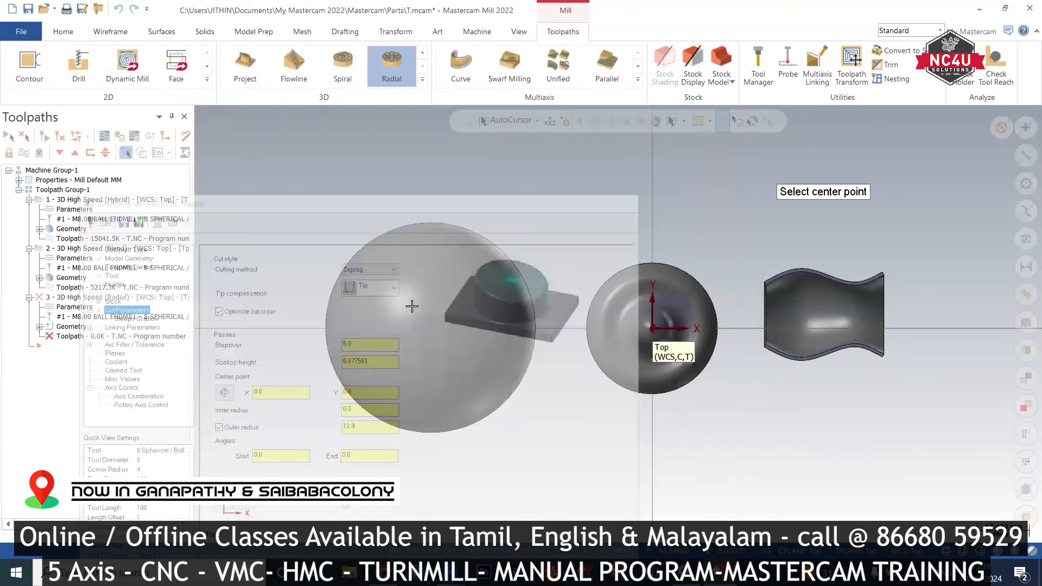
{"action": "middle_click_drag", "start_coordinate": [540, 298], "coordinate": [505, 156]}
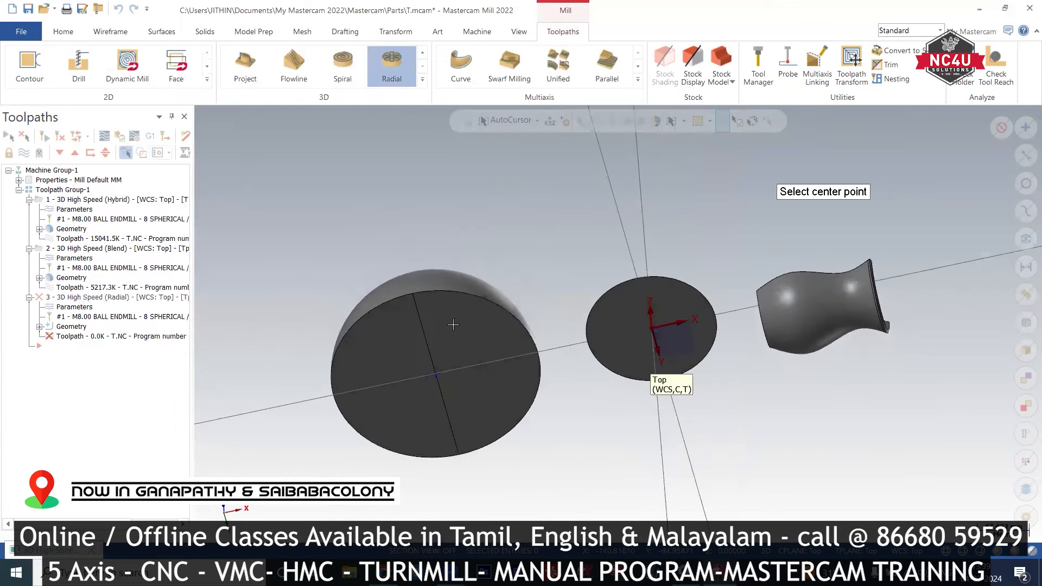
{"action": "left_click", "coordinate": [433, 374]}
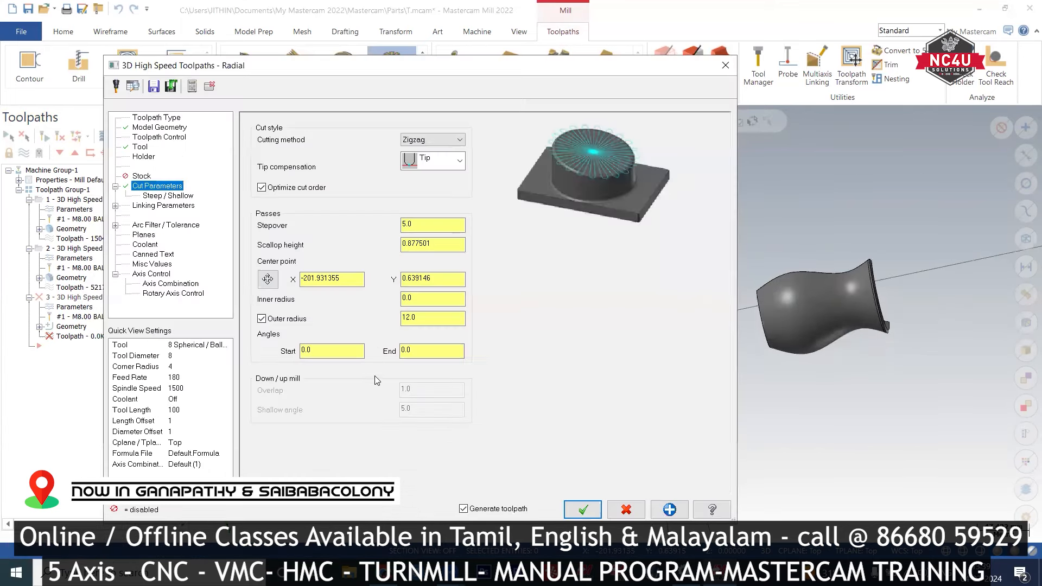
{"action": "left_click", "coordinate": [270, 280]}
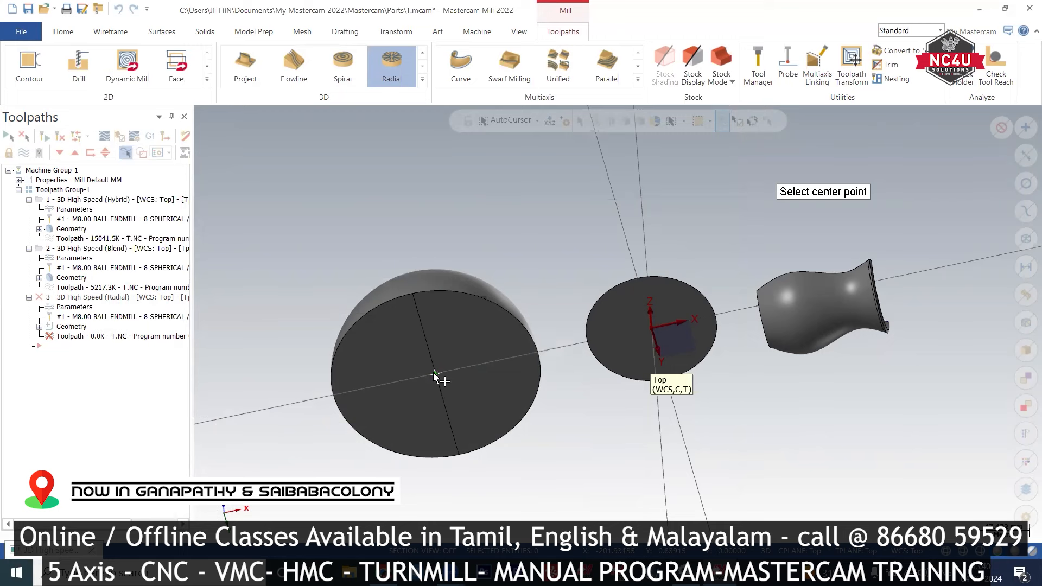
{"action": "left_click", "coordinate": [433, 371]}
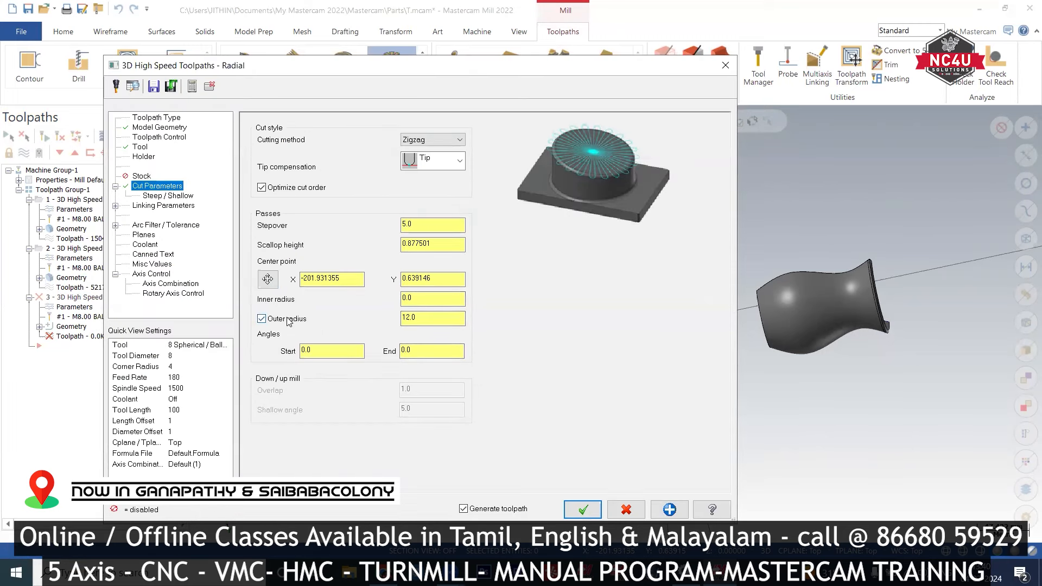
{"action": "left_click_drag", "start_coordinate": [424, 319], "coordinate": [378, 319]}
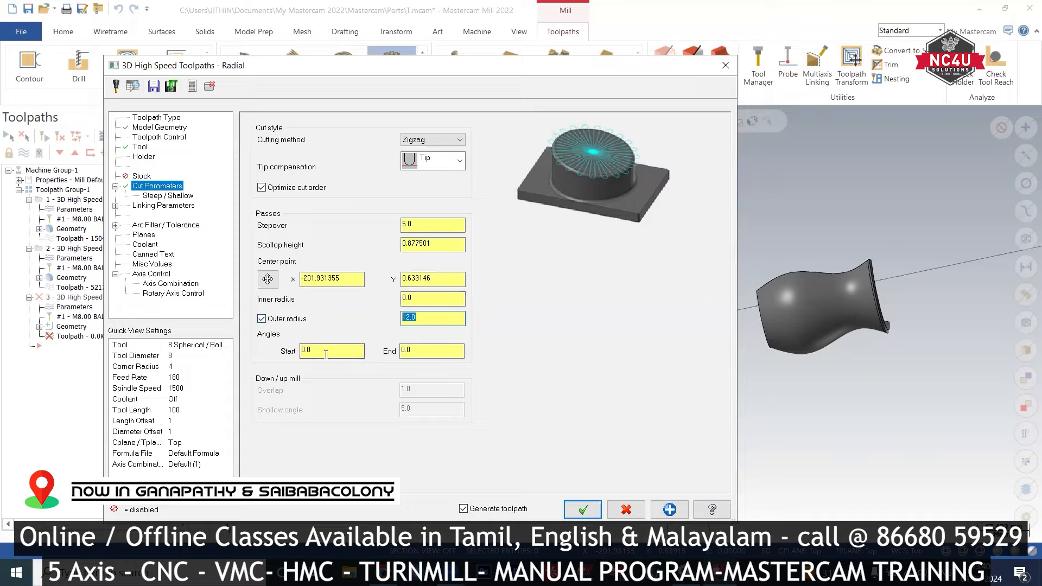
Step: Set the Radial toolpath's leads to Vertical with distance 3.0 and radius 2.0, and disable the secondary leads
{"action": "left_click", "coordinate": [167, 197]}
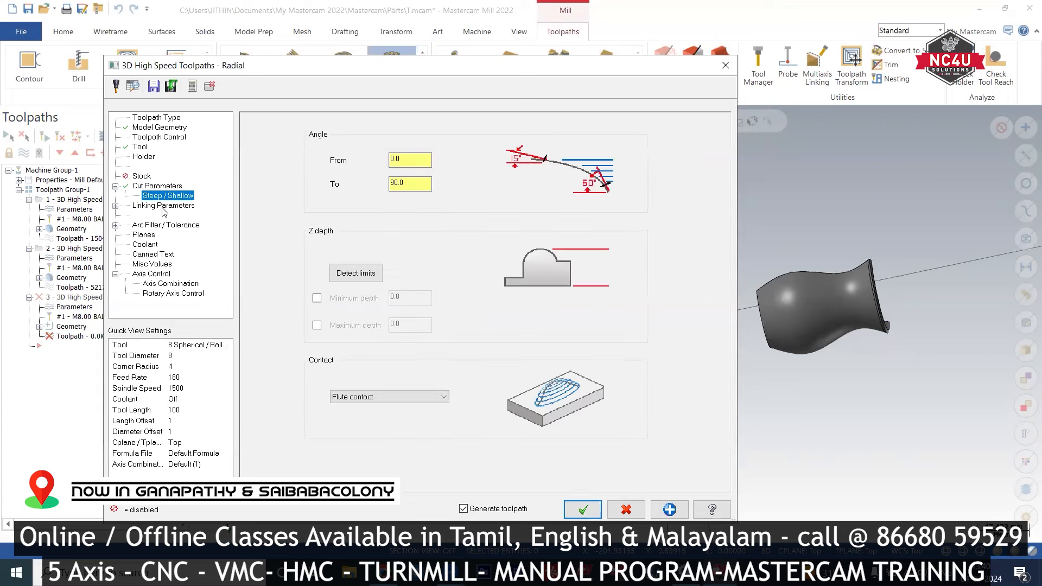
{"action": "left_click", "coordinate": [162, 206]}
{"action": "left_click", "coordinate": [587, 179]}
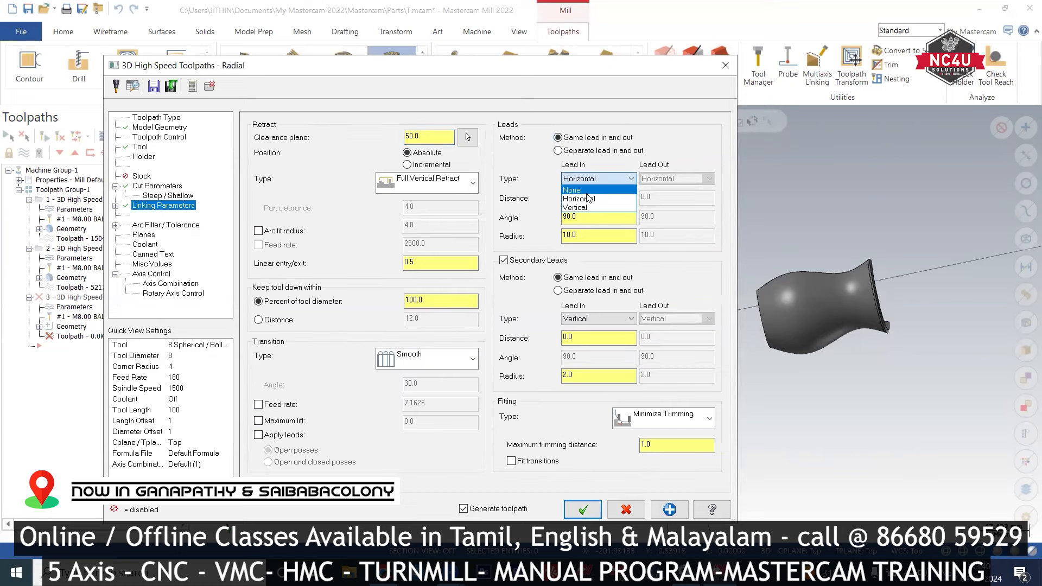
{"action": "left_click", "coordinate": [577, 207]}
{"action": "key", "text": "Tab"}
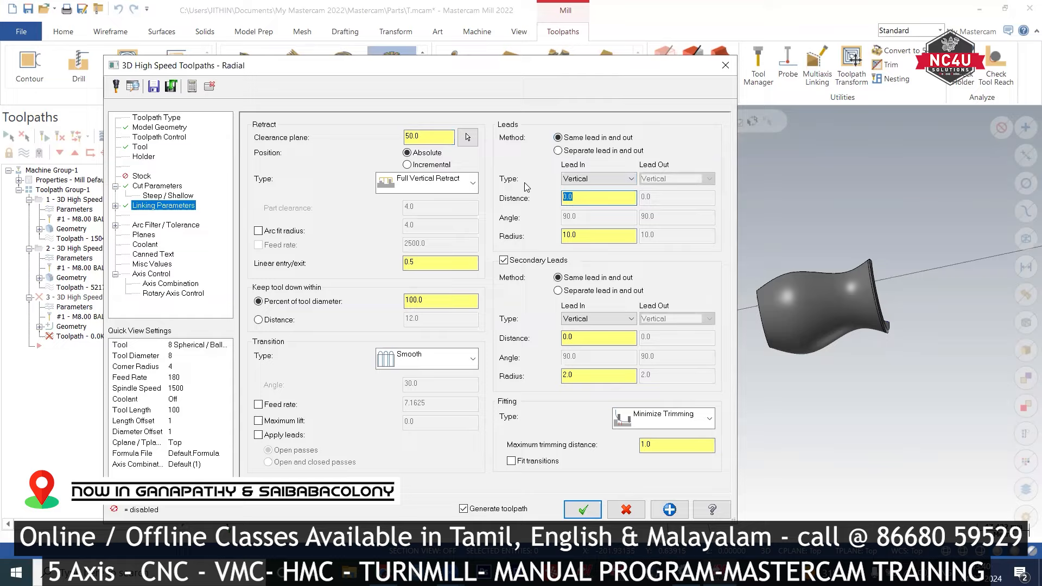
{"action": "type", "text": "3"}
{"action": "key", "text": "Tab"}
{"action": "type", "text": "2"}
{"action": "key", "text": "Return"}
{"action": "left_click", "coordinate": [526, 260]}
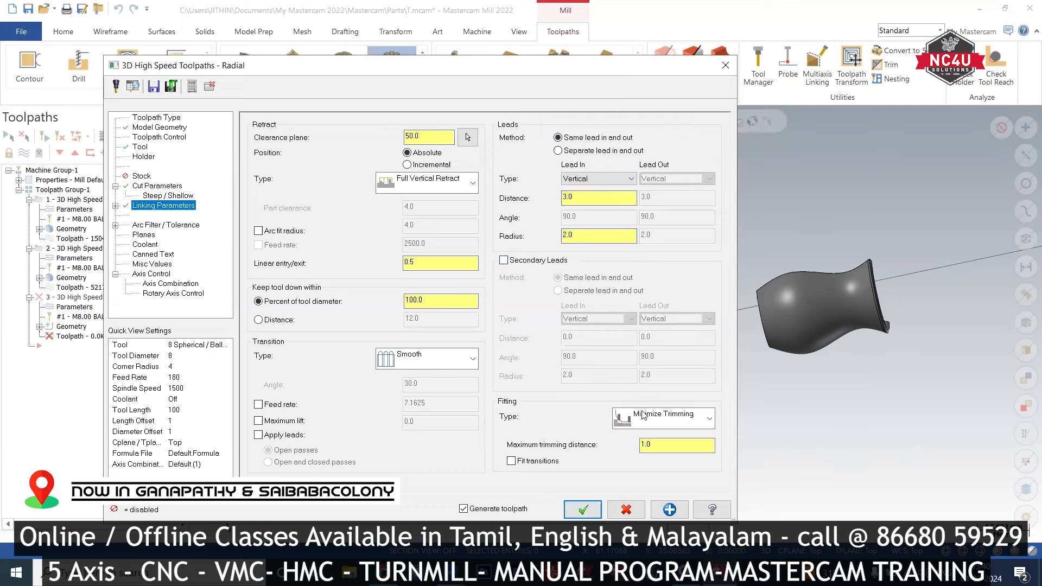
Step: Set the lead fitting to Machine Entire Pass, generate the Radial toolpath and show it in the Top view
{"action": "left_click", "coordinate": [645, 416]}
{"action": "left_click", "coordinate": [650, 438]}
{"action": "left_click", "coordinate": [582, 508]}
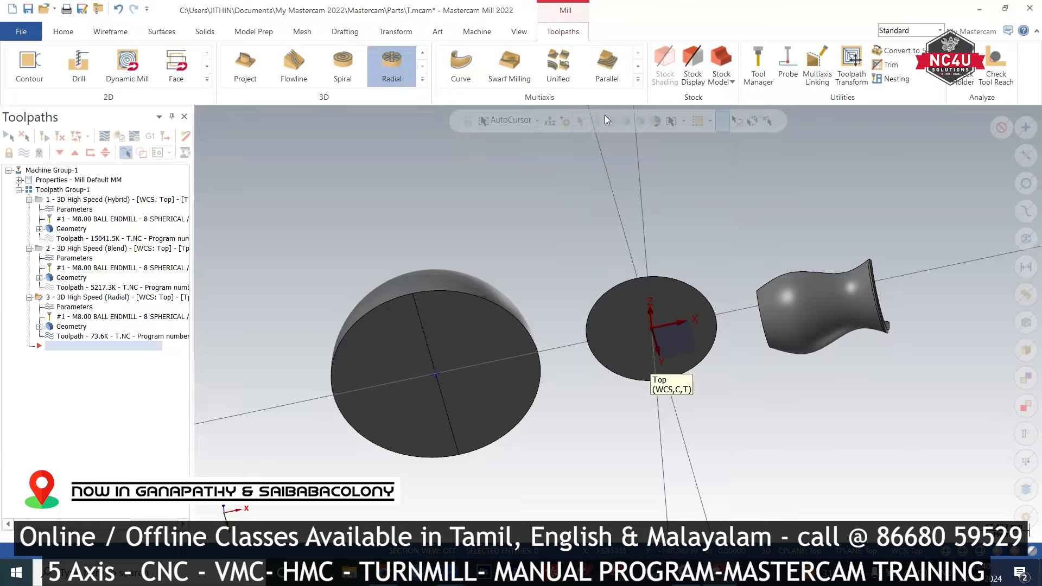
{"action": "right_click", "coordinate": [540, 205]}
{"action": "left_click", "coordinate": [573, 278]}
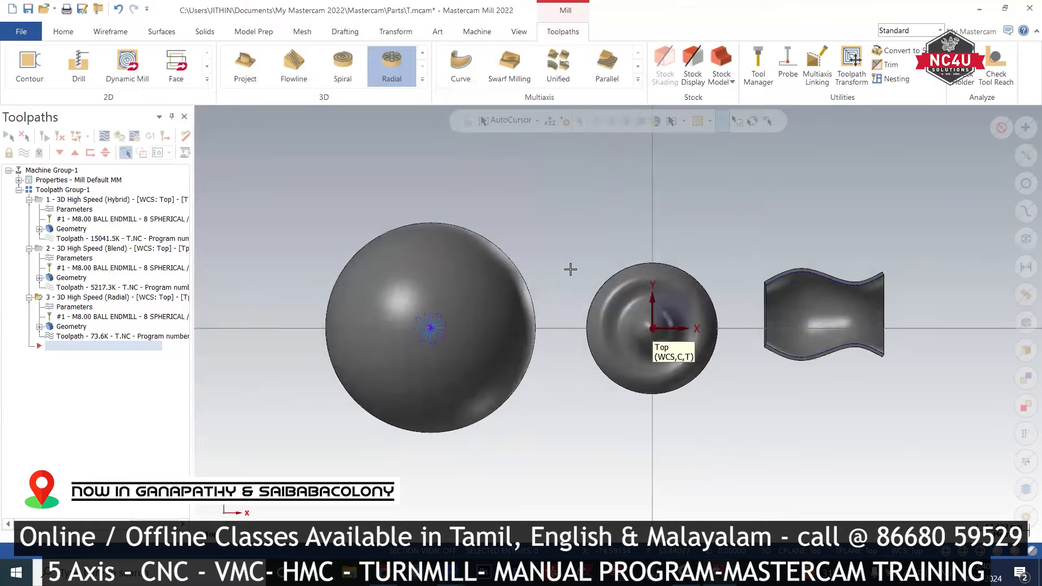
{"action": "scroll", "coordinate": [395, 286], "scroll_direction": "up", "scroll_amount": 4}
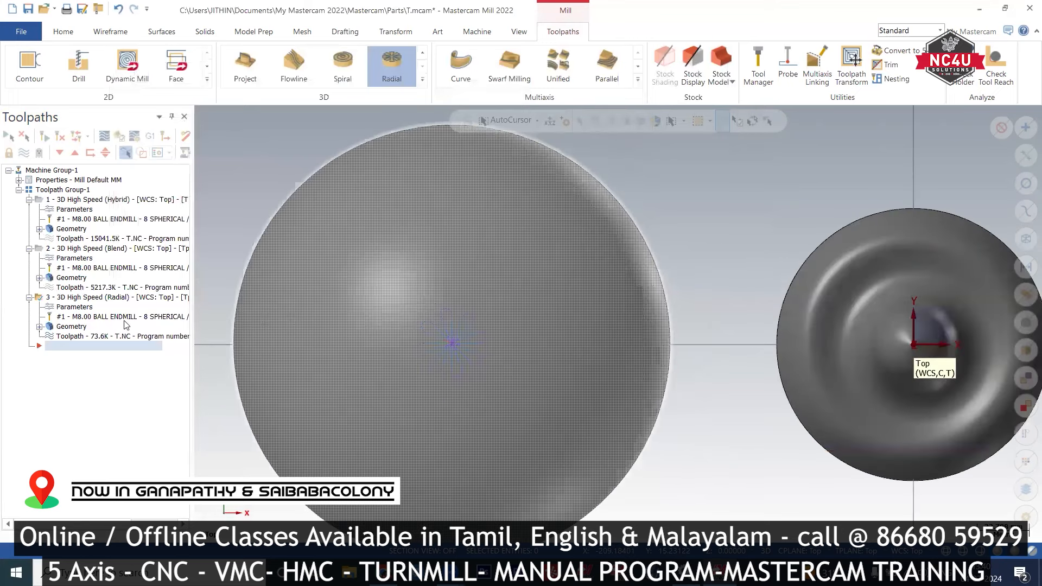
Step: Change the Radial toolpath's stepover to 1.0 and regenerate it
{"action": "left_click", "coordinate": [89, 305]}
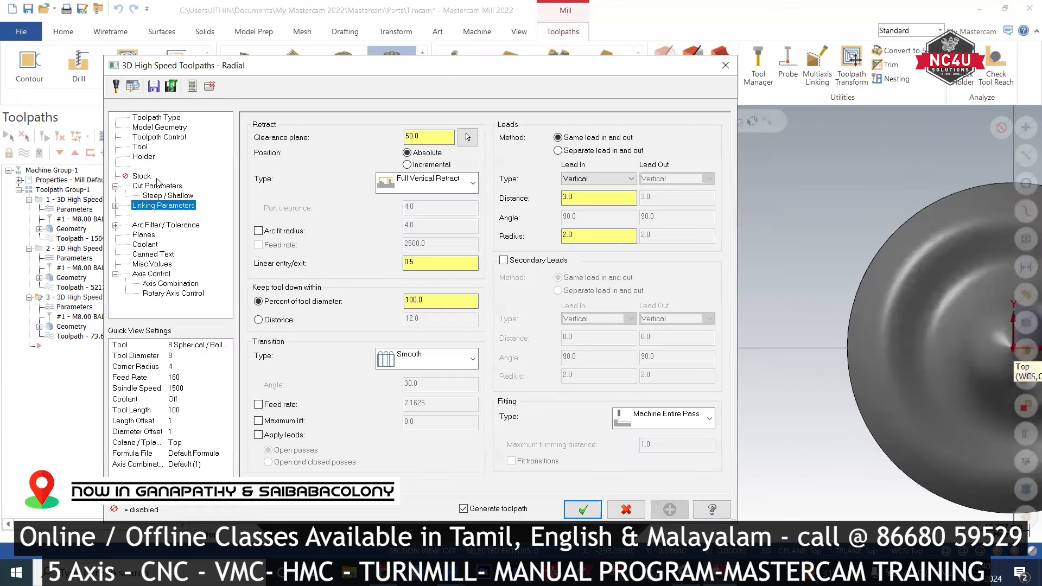
{"action": "left_click", "coordinate": [157, 186]}
{"action": "double_click", "coordinate": [418, 225]}
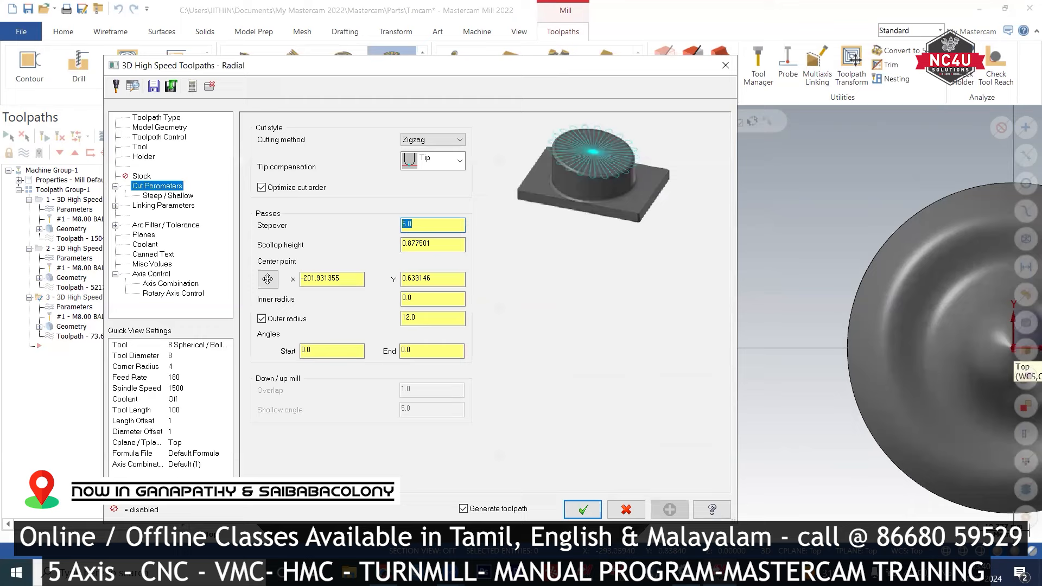
{"action": "type", "text": "1"}
{"action": "key", "text": "Return"}
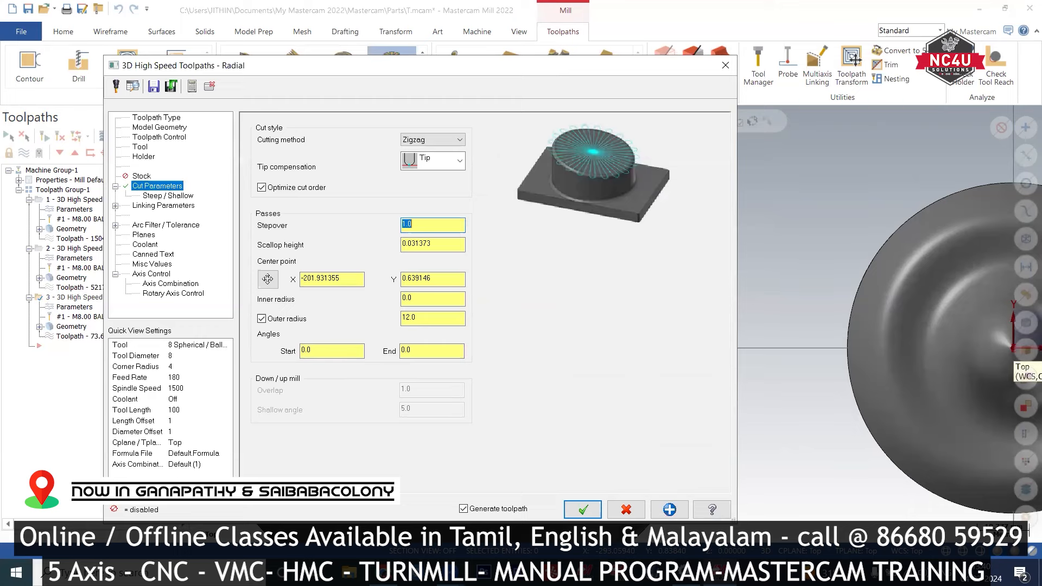
{"action": "left_click", "coordinate": [582, 509]}
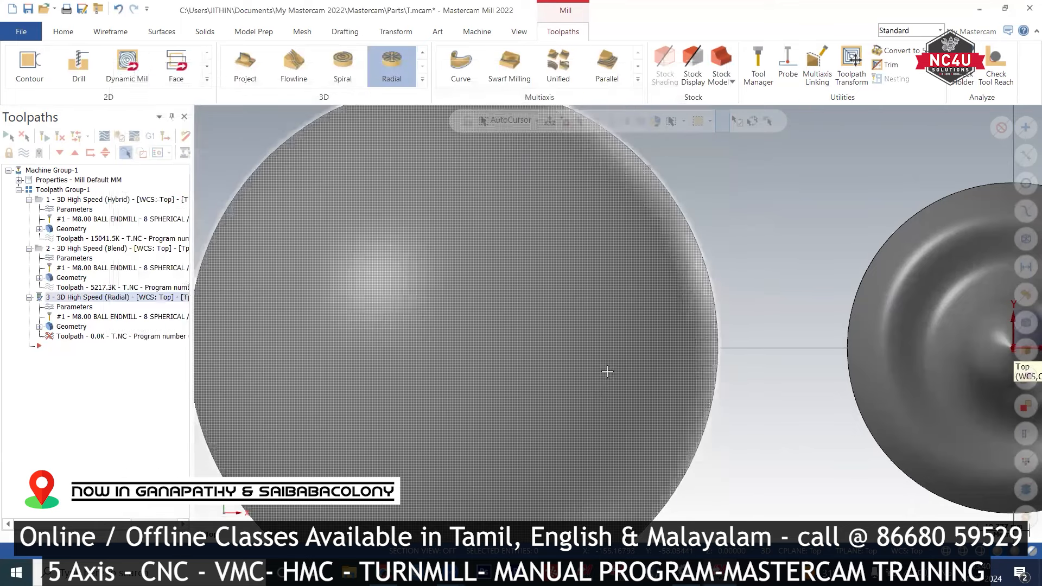
{"action": "middle_click_drag", "start_coordinate": [442, 354], "coordinate": [471, 311]}
{"action": "scroll", "coordinate": [490, 330], "scroll_direction": "up", "scroll_amount": 1}
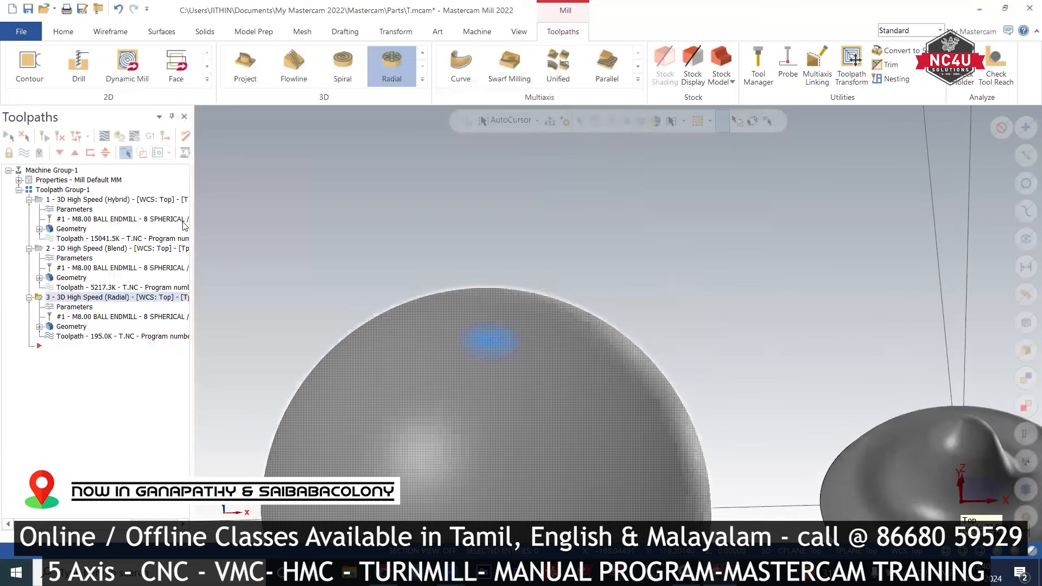
Step: Backplot the Radial toolpath on the hemisphere, watch the tool motion from the Top view, and close the backplot
{"action": "left_click", "coordinate": [111, 139]}
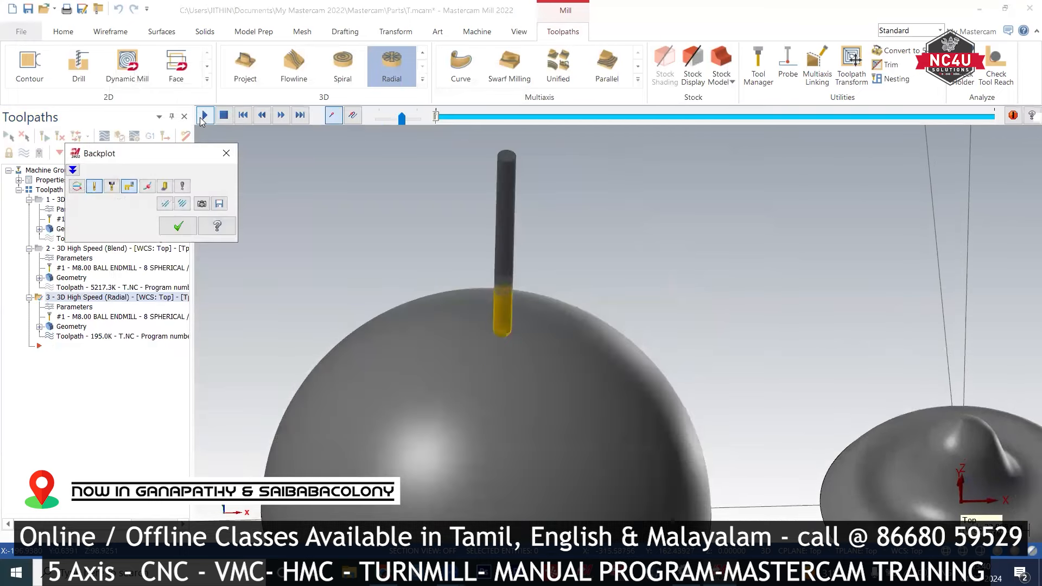
{"action": "left_click", "coordinate": [203, 115]}
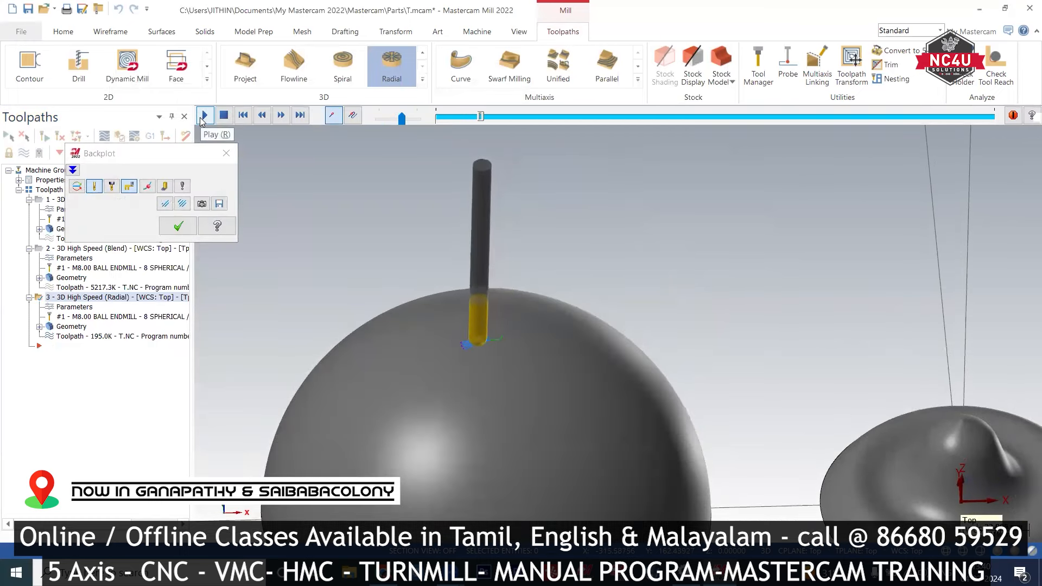
{"action": "scroll", "coordinate": [477, 340], "scroll_direction": "up", "scroll_amount": 2}
{"action": "scroll", "coordinate": [476, 339], "scroll_direction": "up", "scroll_amount": 1}
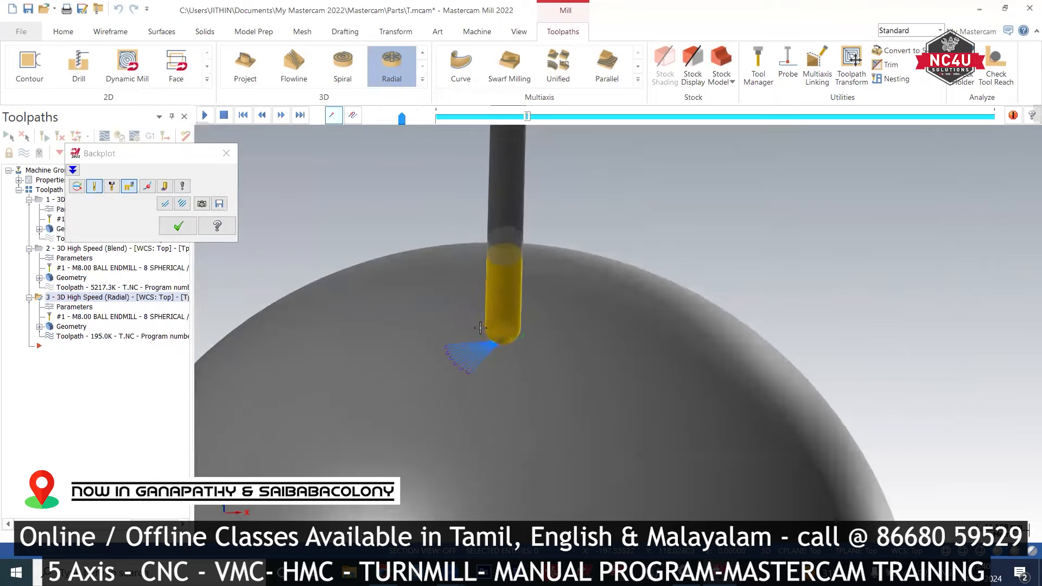
{"action": "right_click", "coordinate": [624, 304]}
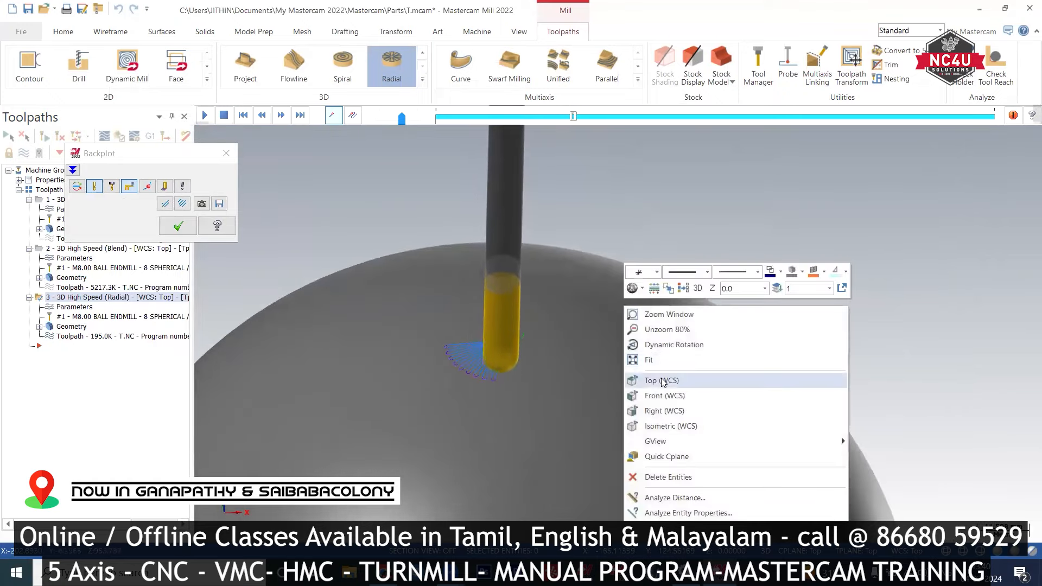
{"action": "left_click", "coordinate": [673, 311]}
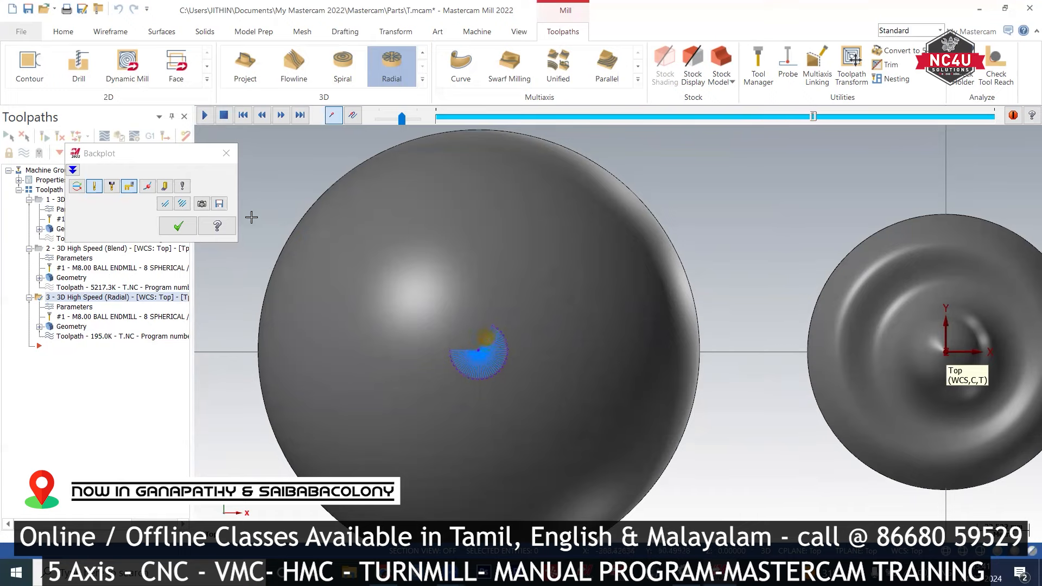
{"action": "left_click", "coordinate": [226, 153]}
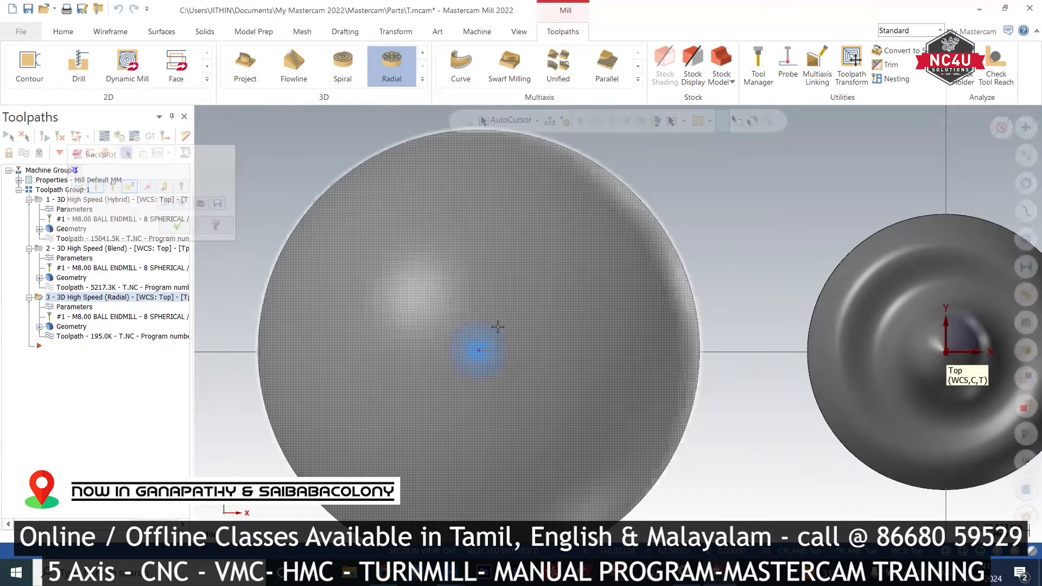
{"action": "scroll", "coordinate": [498, 327], "scroll_direction": "up", "scroll_amount": 1}
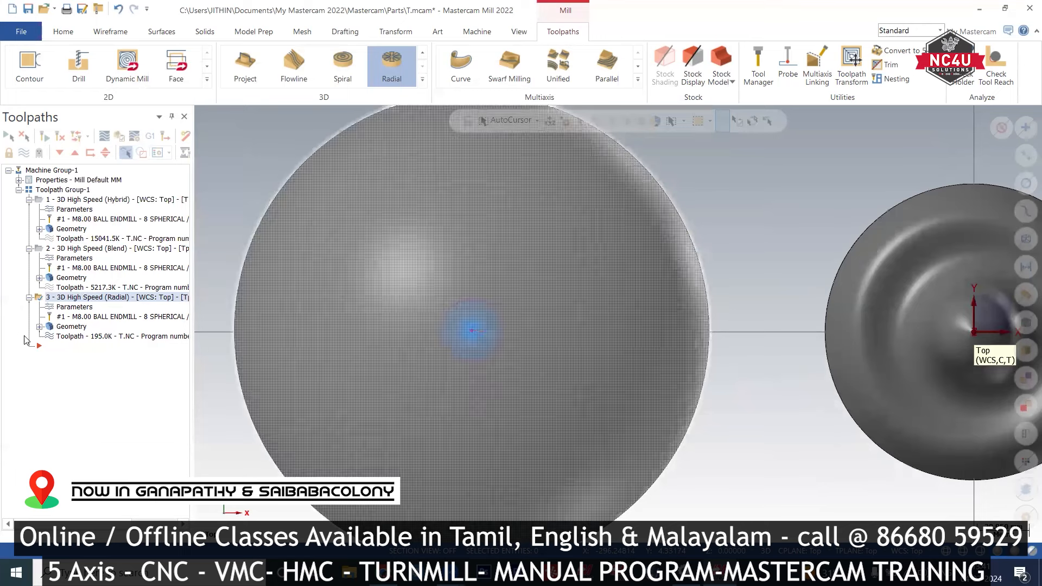
Step: Set the Radial toolpath's outer radius to 60 and regenerate it
{"action": "left_click", "coordinate": [75, 307]}
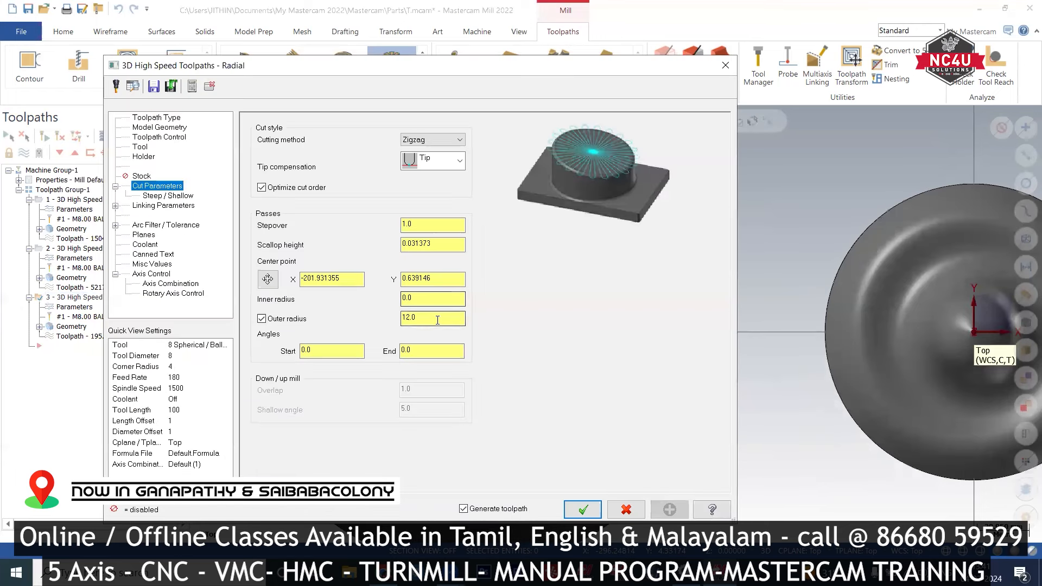
{"action": "double_click", "coordinate": [438, 320]}
{"action": "type", "text": "60"}
{"action": "key", "text": "Return"}
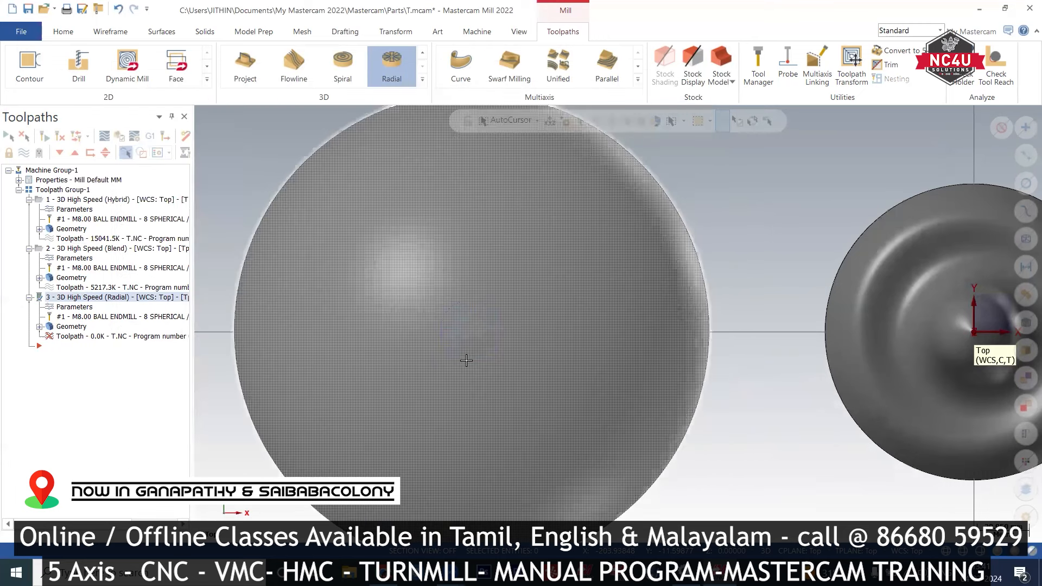
{"action": "middle_click_drag", "start_coordinate": [685, 329], "coordinate": [691, 281]}
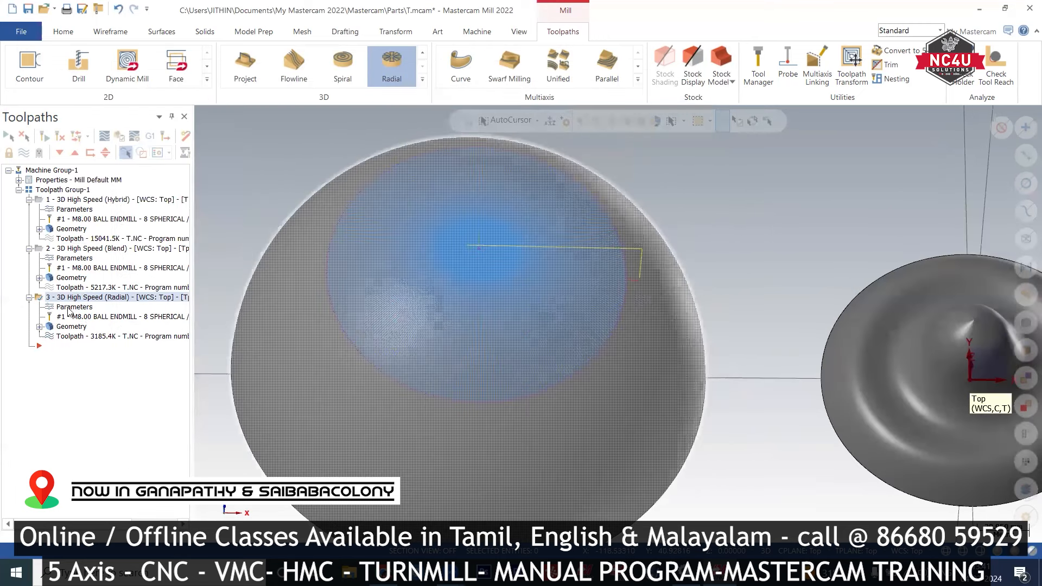
Step: Disable the Radial toolpath's outer radius limit and regenerate it over the whole dome
{"action": "left_click", "coordinate": [70, 307]}
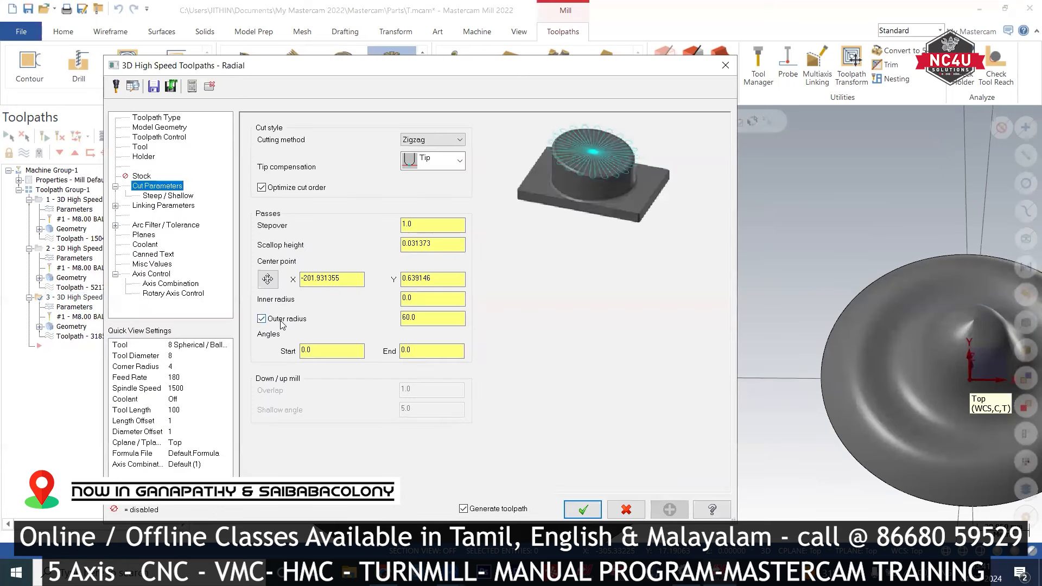
{"action": "left_click", "coordinate": [262, 319]}
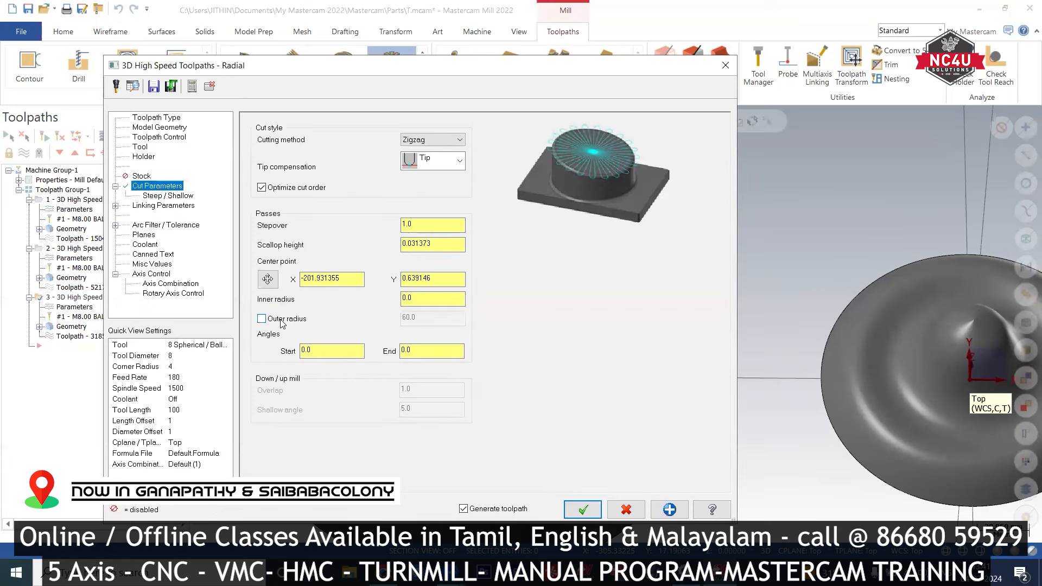
{"action": "left_click", "coordinate": [580, 507]}
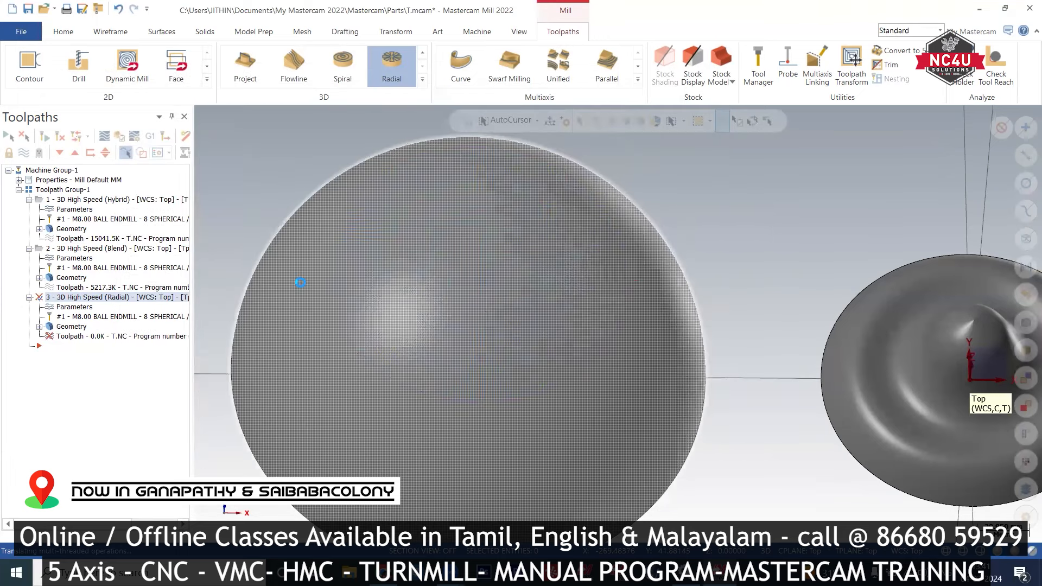
{"action": "middle_click_drag", "start_coordinate": [712, 184], "coordinate": [601, 168]}
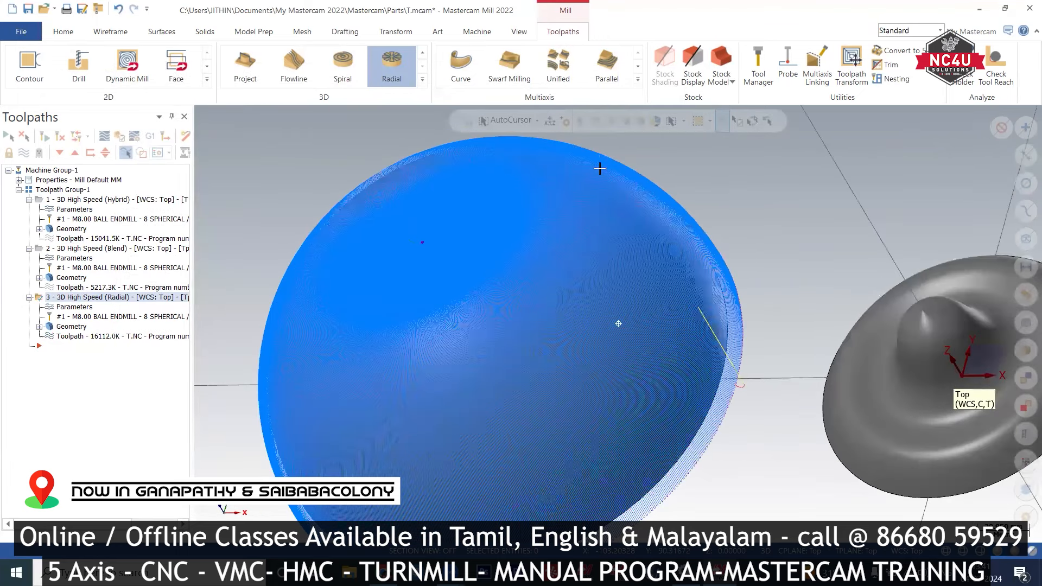
Step: Backplot the regenerated Radial toolpath and watch the tool motion from the Top view
{"action": "left_click", "coordinate": [103, 136]}
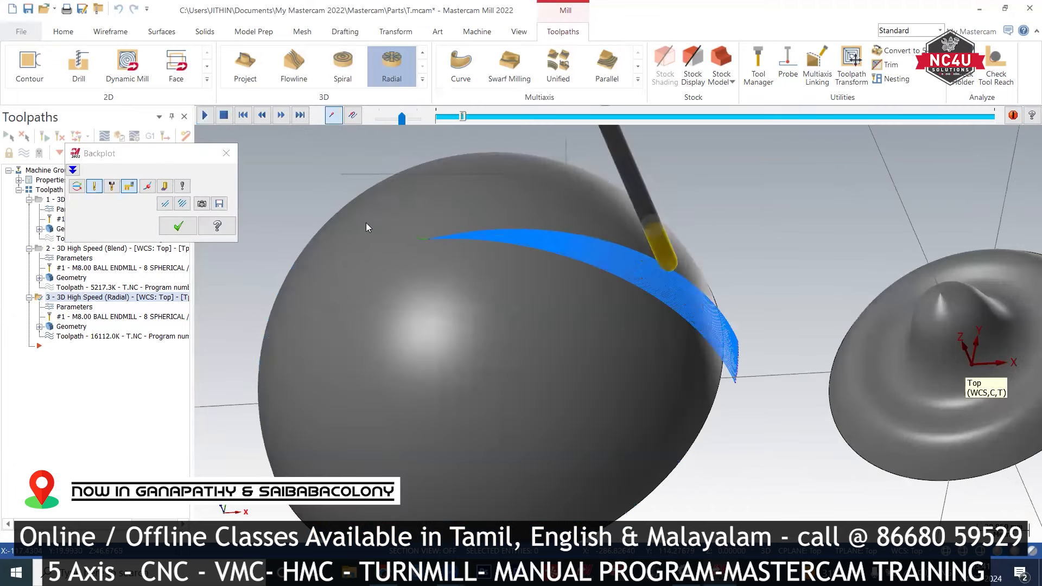
{"action": "right_click", "coordinate": [365, 222]}
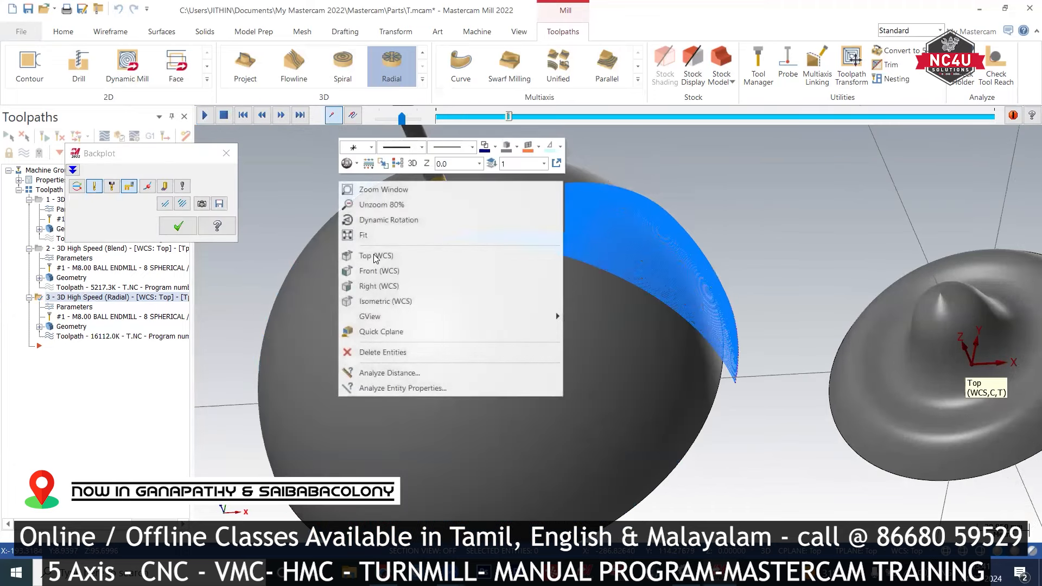
{"action": "left_click", "coordinate": [373, 254]}
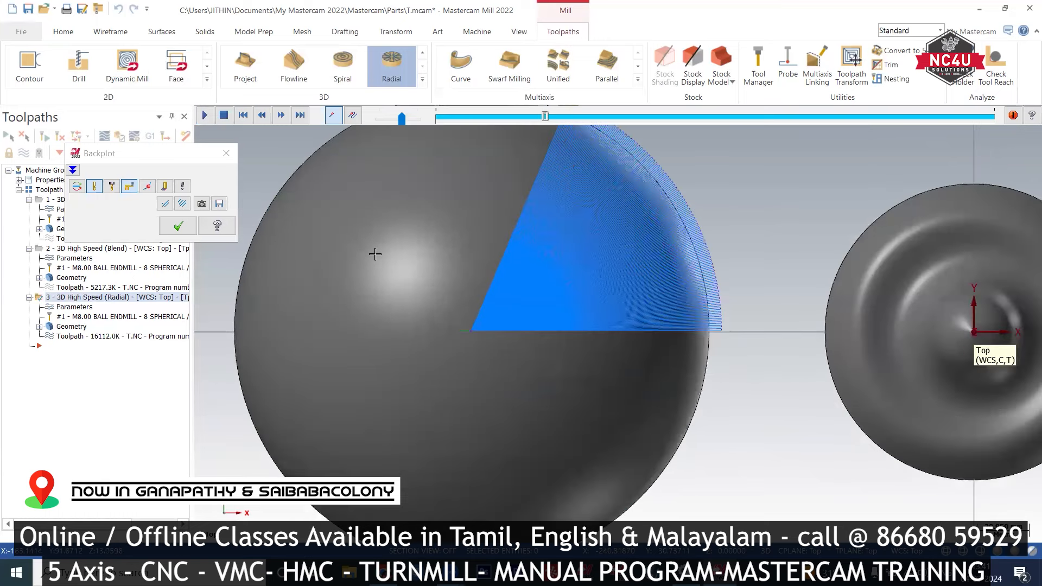
Step: Slow the Radial backplot, watch the tool motion from an angled view, close the backplot, and return to the Top view
{"action": "left_click_drag", "start_coordinate": [399, 119], "coordinate": [382, 120]}
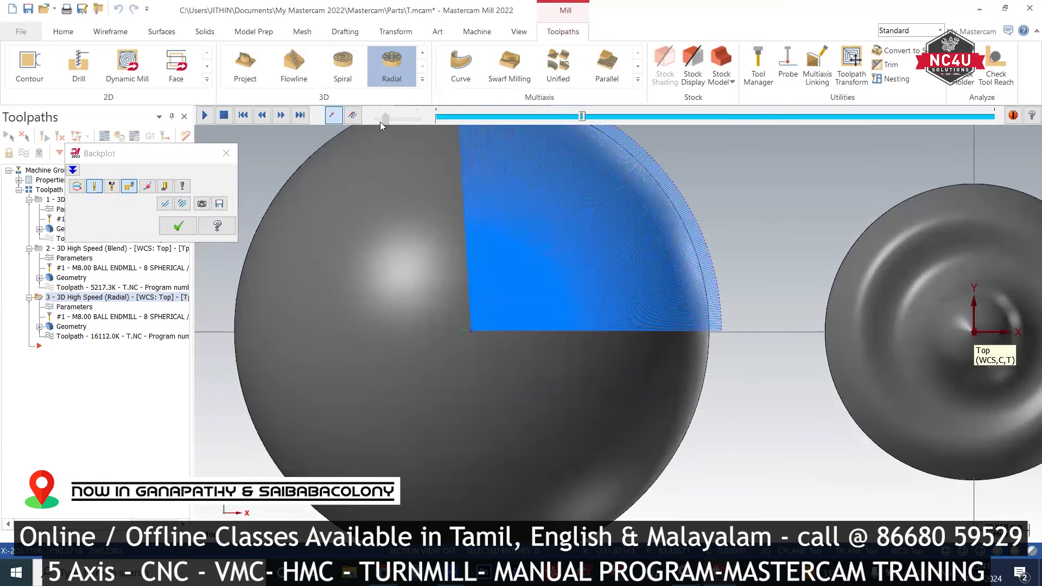
{"action": "middle_click_drag", "start_coordinate": [376, 244], "coordinate": [411, 230]}
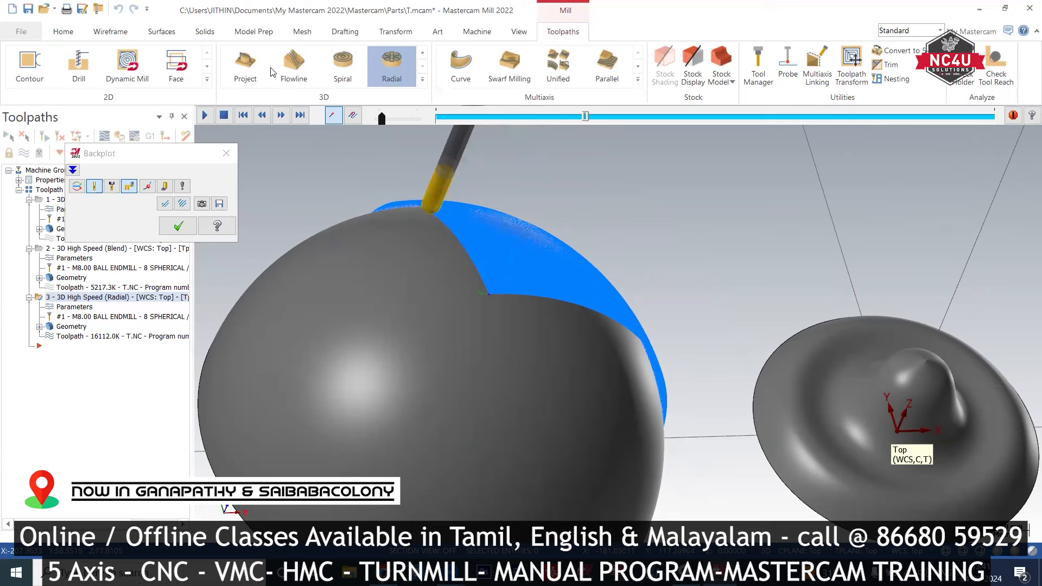
{"action": "left_click", "coordinate": [228, 153]}
{"action": "right_click", "coordinate": [328, 173]}
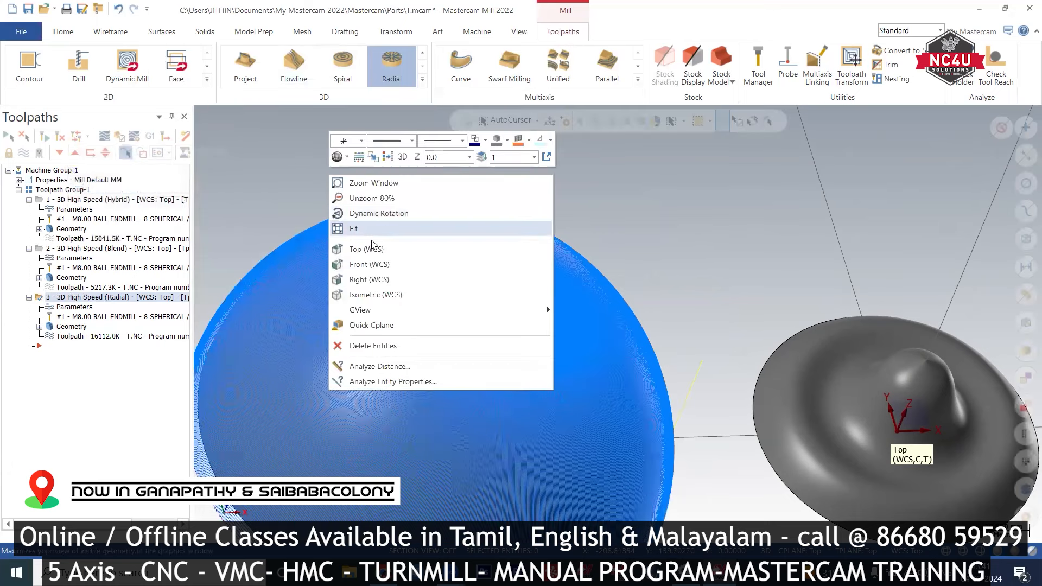
{"action": "left_click", "coordinate": [370, 251]}
{"action": "scroll", "coordinate": [439, 261], "scroll_direction": "down", "scroll_amount": 3}
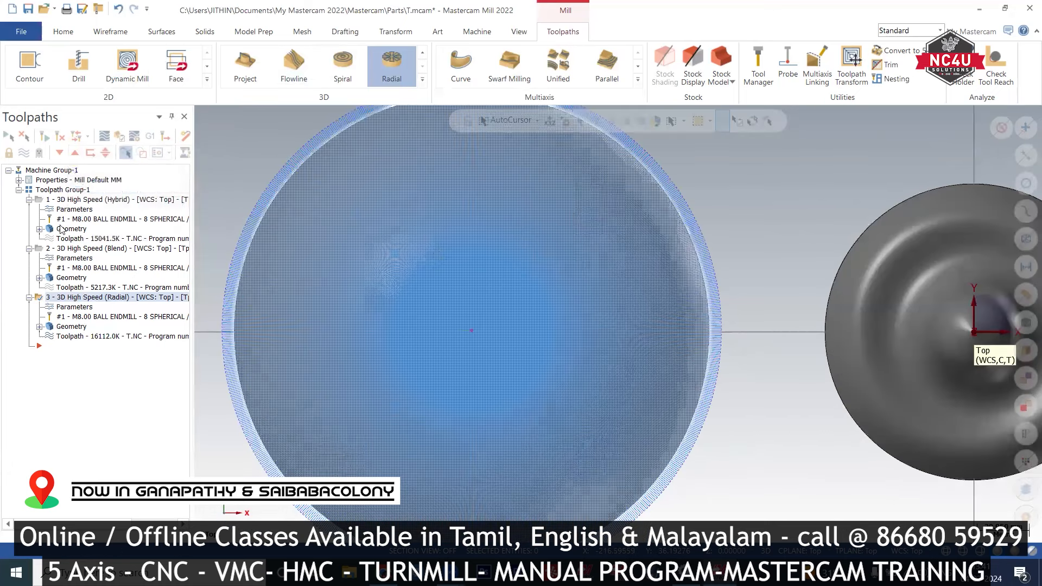
Step: Hide the Radial toolpath's display over the hemisphere and show it again
{"action": "left_click", "coordinate": [21, 152]}
{"action": "scroll", "coordinate": [471, 308], "scroll_direction": "down", "scroll_amount": 1}
{"action": "scroll", "coordinate": [735, 281], "scroll_direction": "up", "scroll_amount": 3}
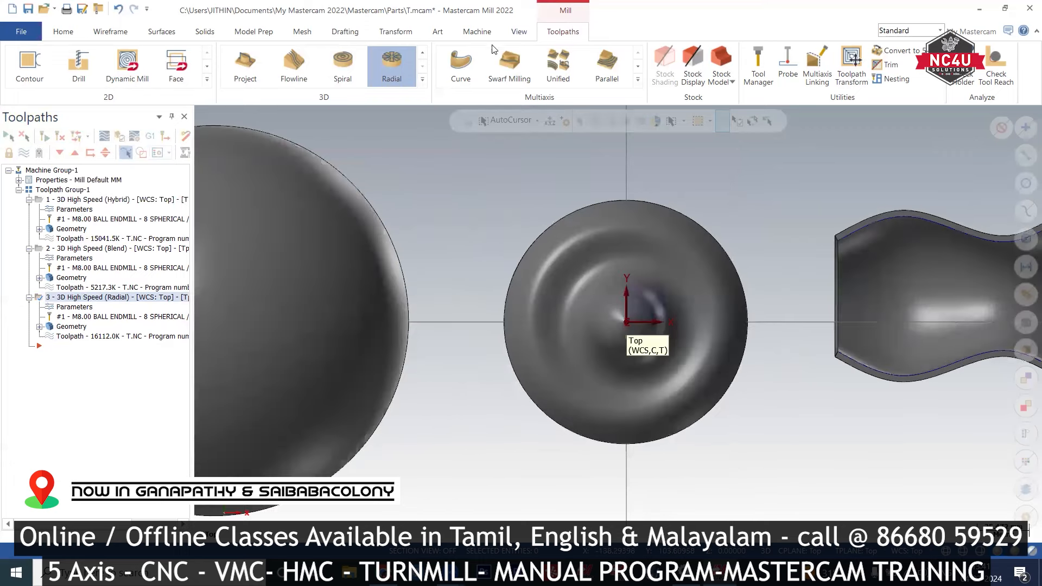
{"action": "left_click", "coordinate": [75, 299]}
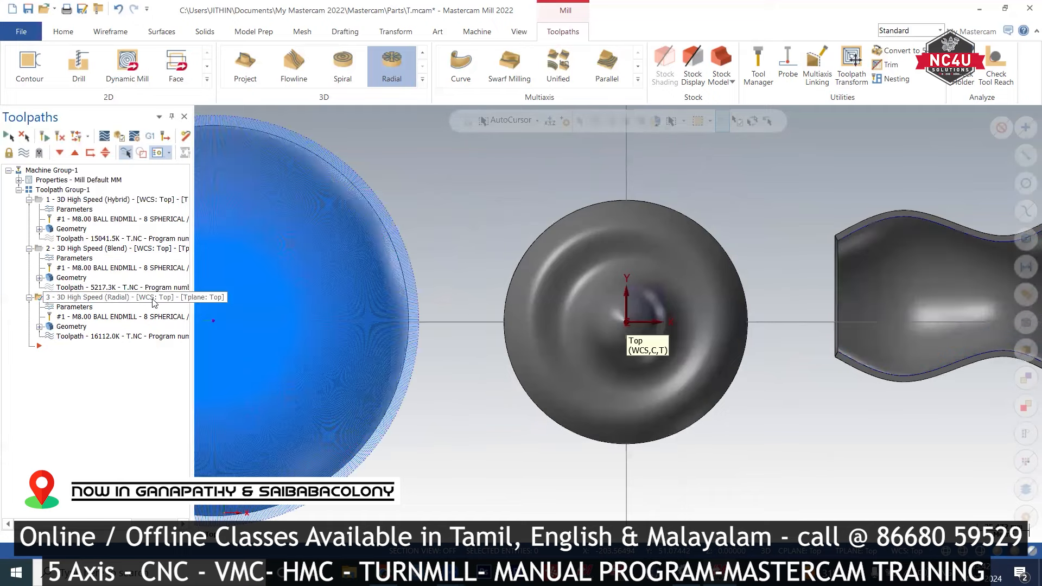
{"action": "scroll", "coordinate": [651, 308], "scroll_direction": "down", "scroll_amount": 3}
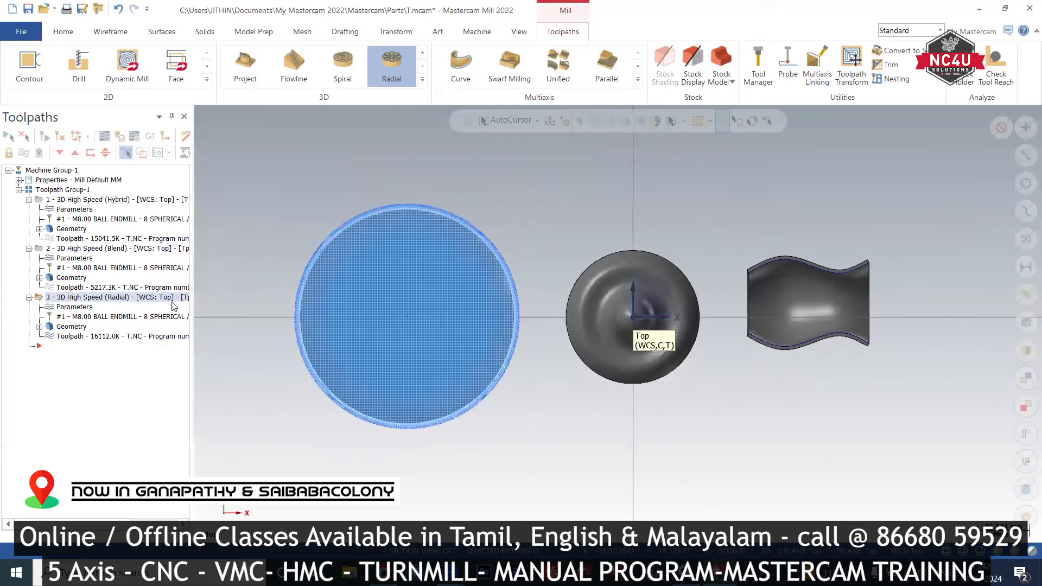
Step: Set the Radial toolpath's inner radius to 10 and regenerate it
{"action": "left_click", "coordinate": [66, 307]}
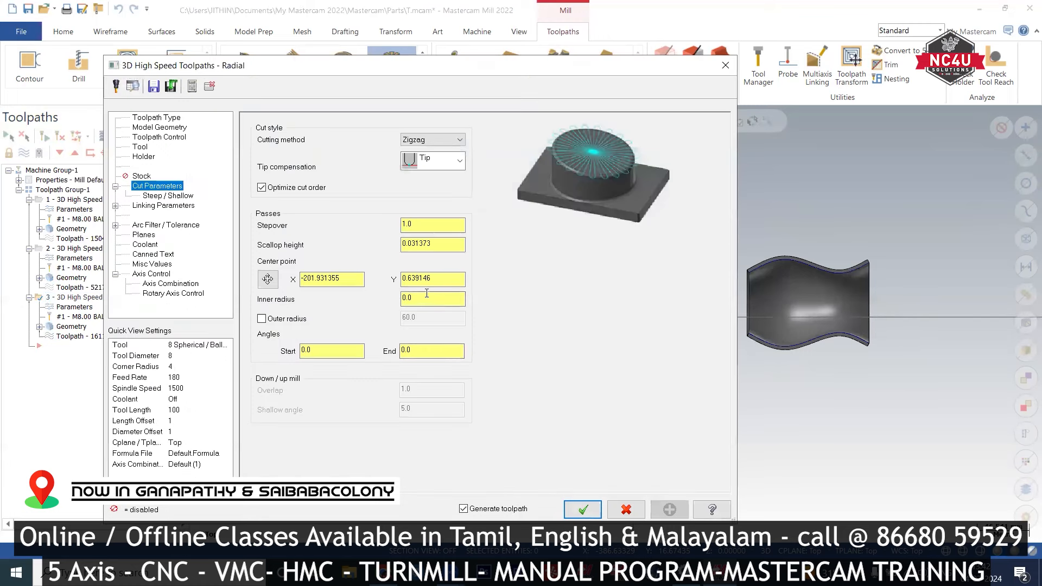
{"action": "left_click_drag", "start_coordinate": [429, 297], "coordinate": [392, 300]}
{"action": "type", "text": "10"}
{"action": "key", "text": "Return"}
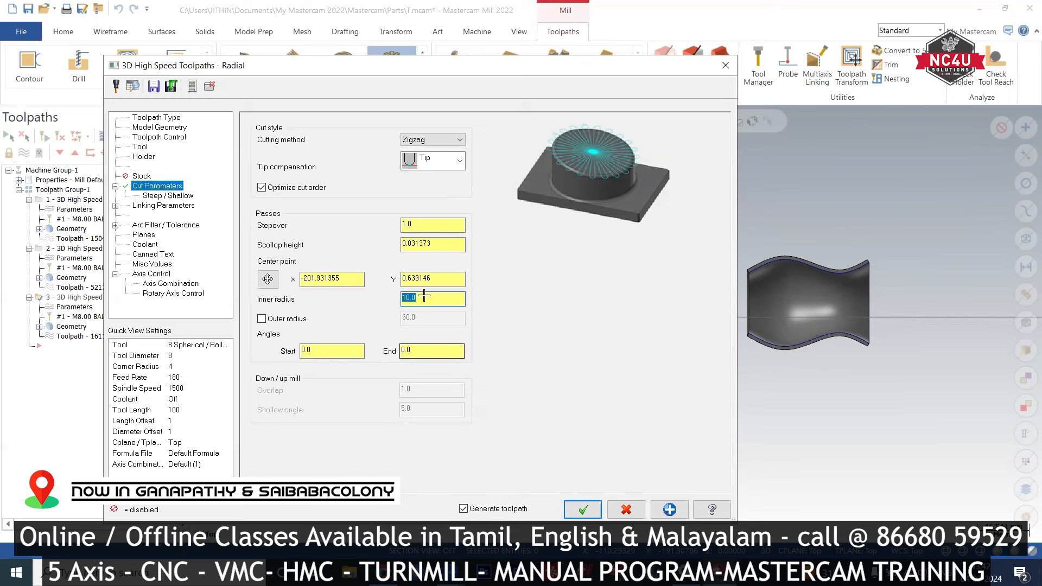
{"action": "key", "text": "Return"}
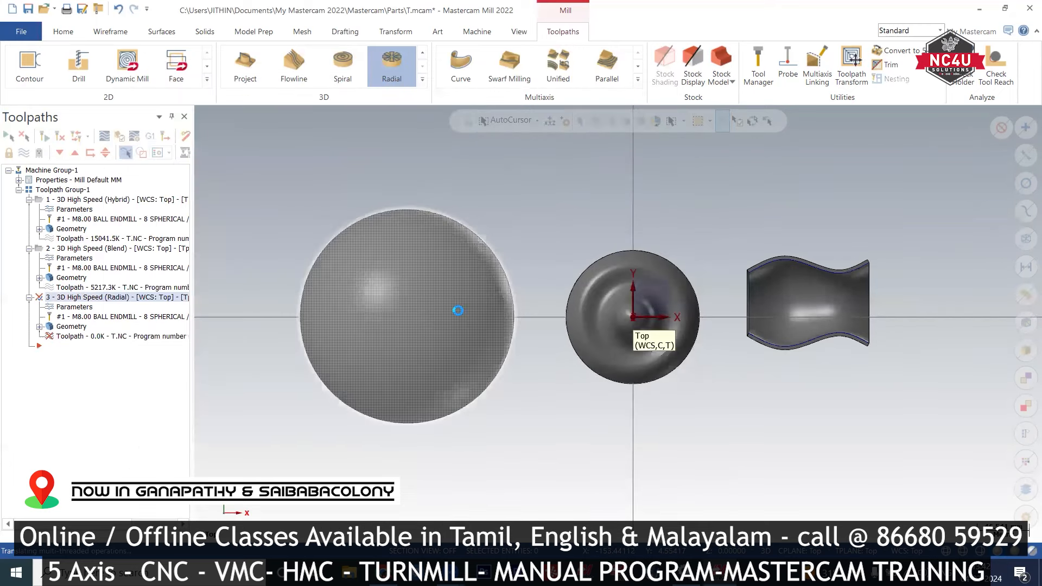
{"action": "scroll", "coordinate": [438, 284], "scroll_direction": "up", "scroll_amount": 3}
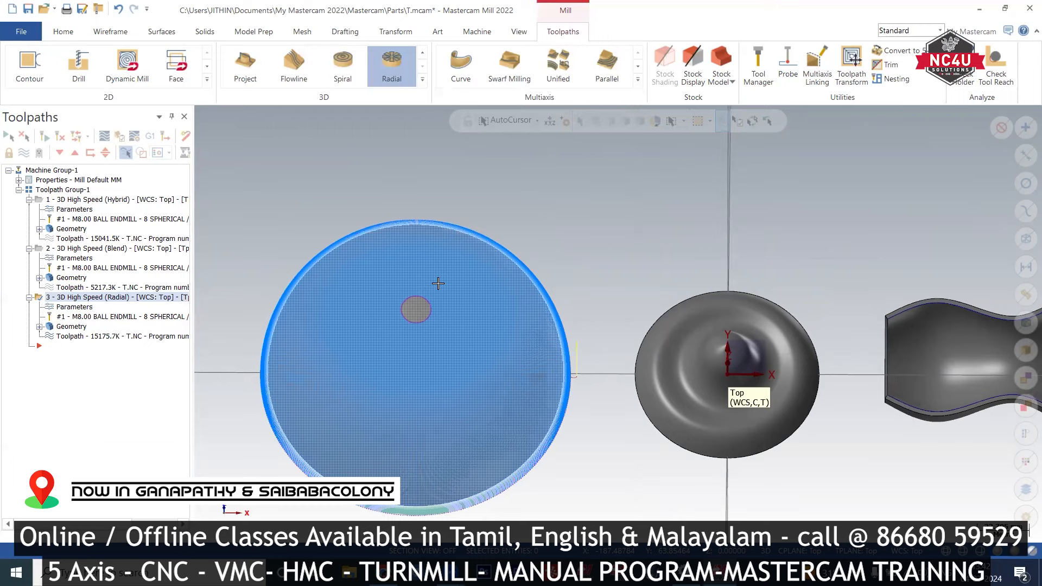
Step: Set the Radial toolpath's end angle to 90 and regenerate it
{"action": "left_click", "coordinate": [74, 306]}
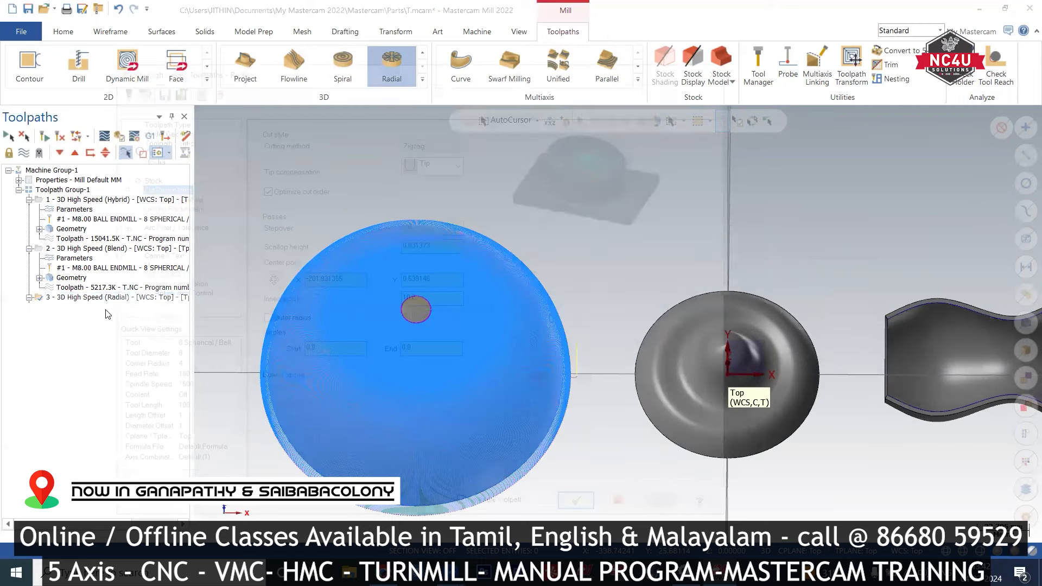
{"action": "left_click_drag", "start_coordinate": [453, 352], "coordinate": [359, 346]}
{"action": "type", "text": "90"}
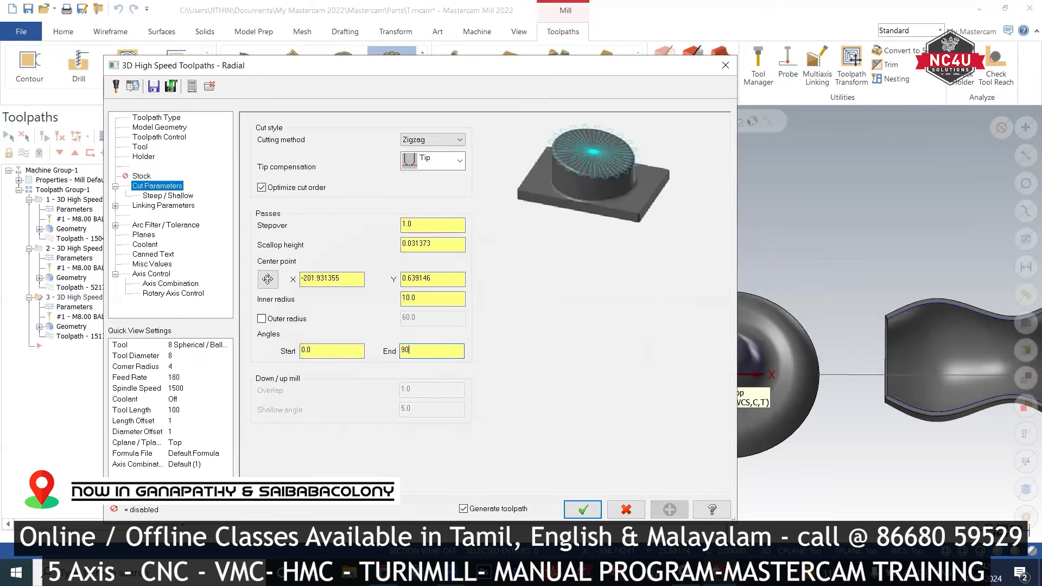
{"action": "key", "text": "Return"}
{"action": "left_click", "coordinate": [582, 508]}
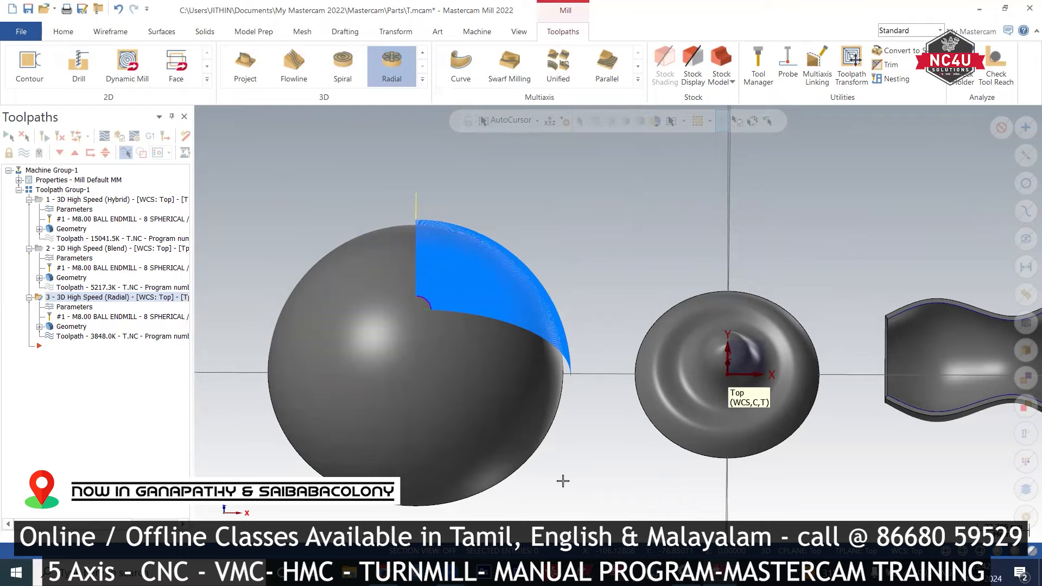
Step: Inspect the Radial toolpath sector on the hemisphere from the Front view, from below, and from the Top view
{"action": "right_click", "coordinate": [594, 208]}
{"action": "left_click", "coordinate": [642, 292]}
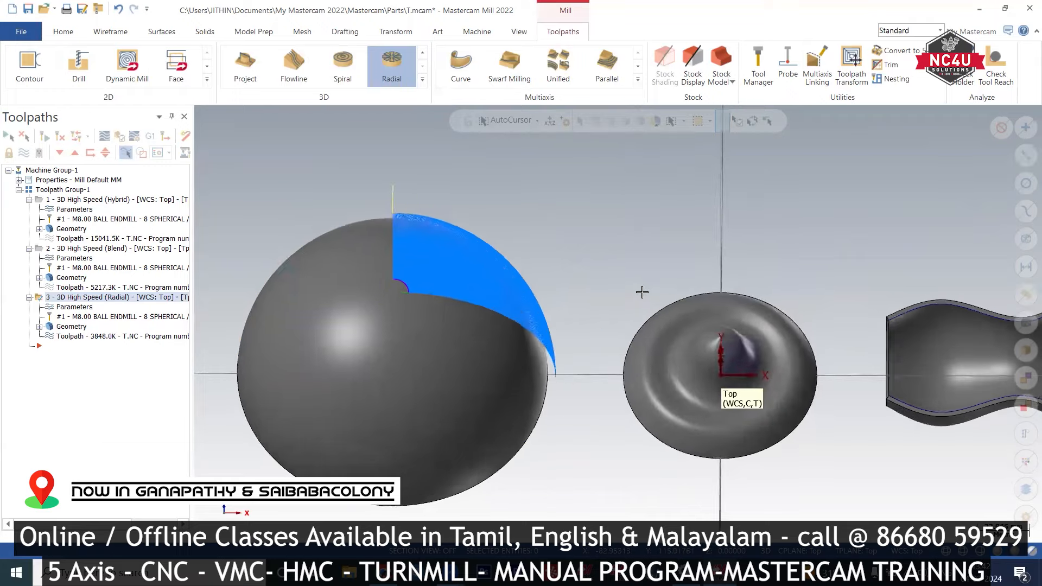
{"action": "right_click", "coordinate": [567, 215]}
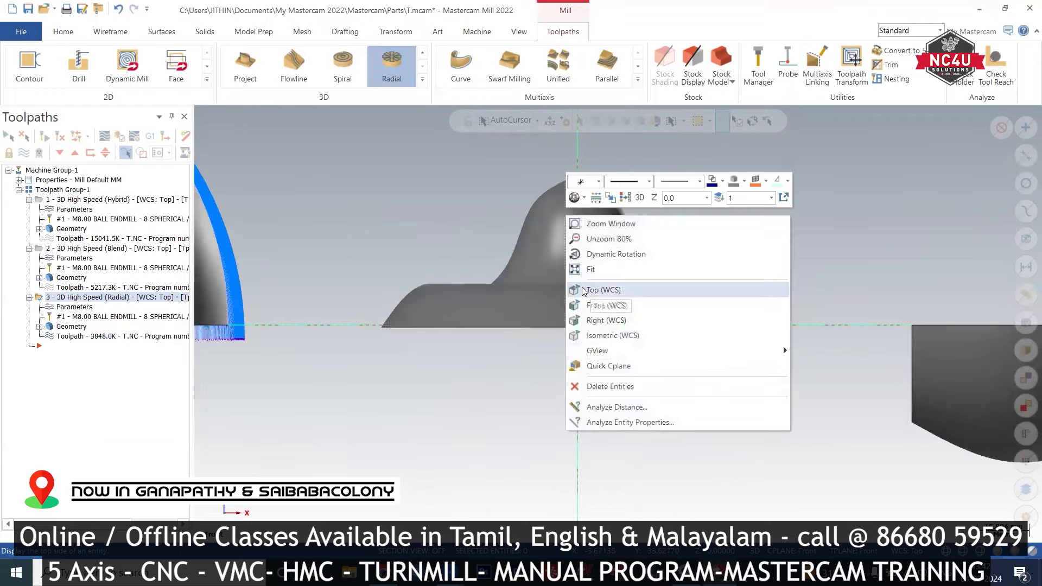
{"action": "left_click", "coordinate": [370, 268]}
{"action": "scroll", "coordinate": [609, 334], "scroll_direction": "down", "scroll_amount": 5}
{"action": "scroll", "coordinate": [304, 337], "scroll_direction": "up", "scroll_amount": 5}
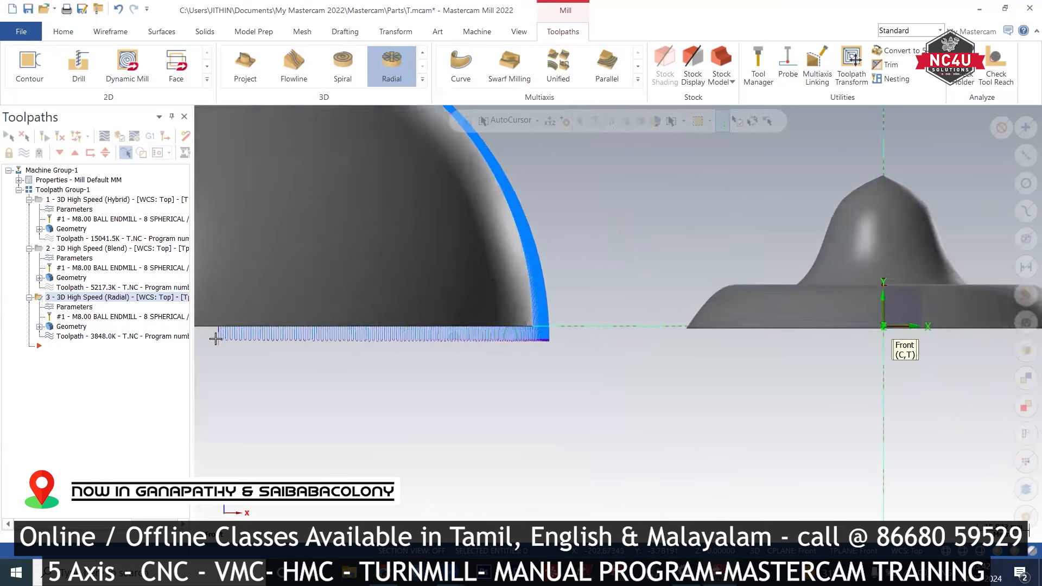
{"action": "scroll", "coordinate": [215, 338], "scroll_direction": "up", "scroll_amount": 3}
{"action": "scroll", "coordinate": [726, 312], "scroll_direction": "down", "scroll_amount": 4}
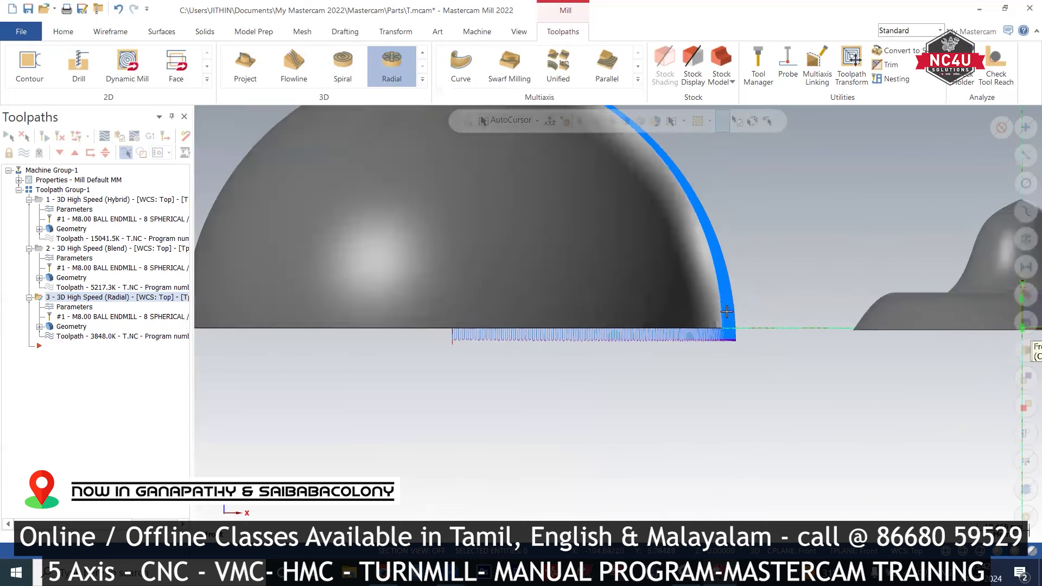
{"action": "middle_click_drag", "start_coordinate": [551, 324], "coordinate": [540, 270]}
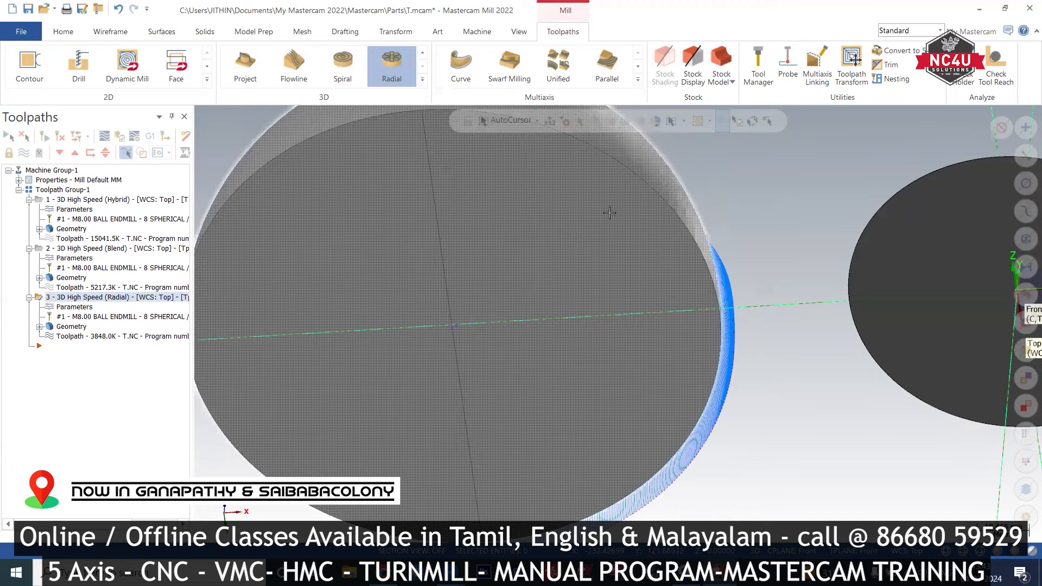
{"action": "right_click", "coordinate": [771, 192]}
{"action": "left_click", "coordinate": [792, 266]}
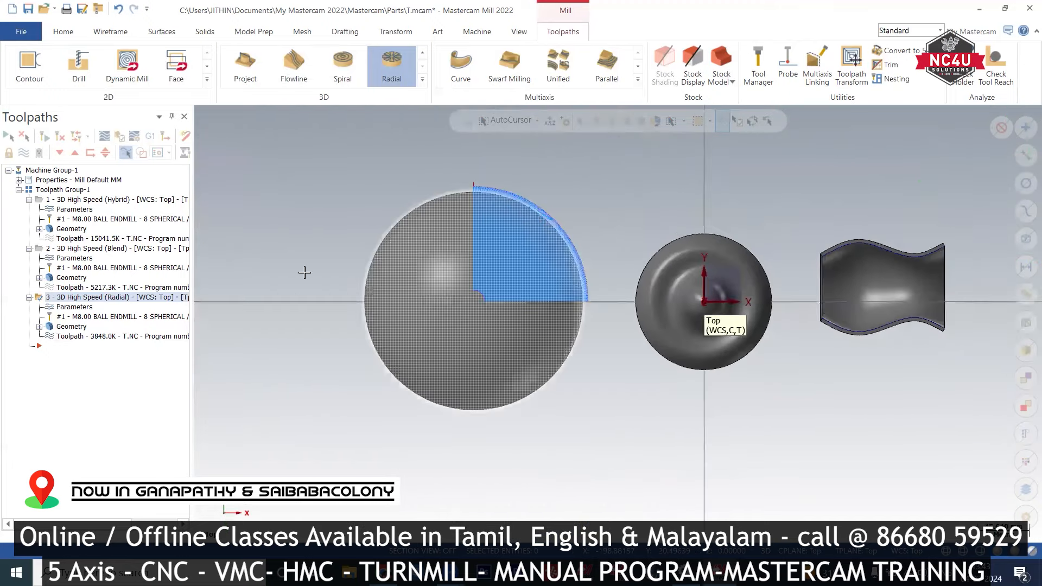
Step: Create a Spiral finishing toolpath with the hemisphere solid as its machining geometry
{"action": "left_click", "coordinate": [422, 80]}
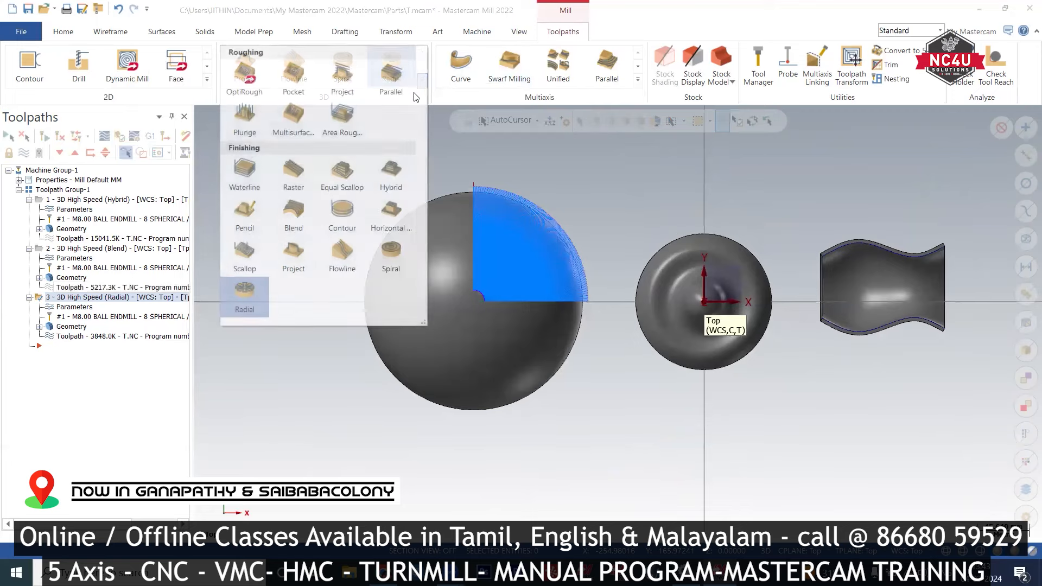
{"action": "left_click", "coordinate": [384, 258]}
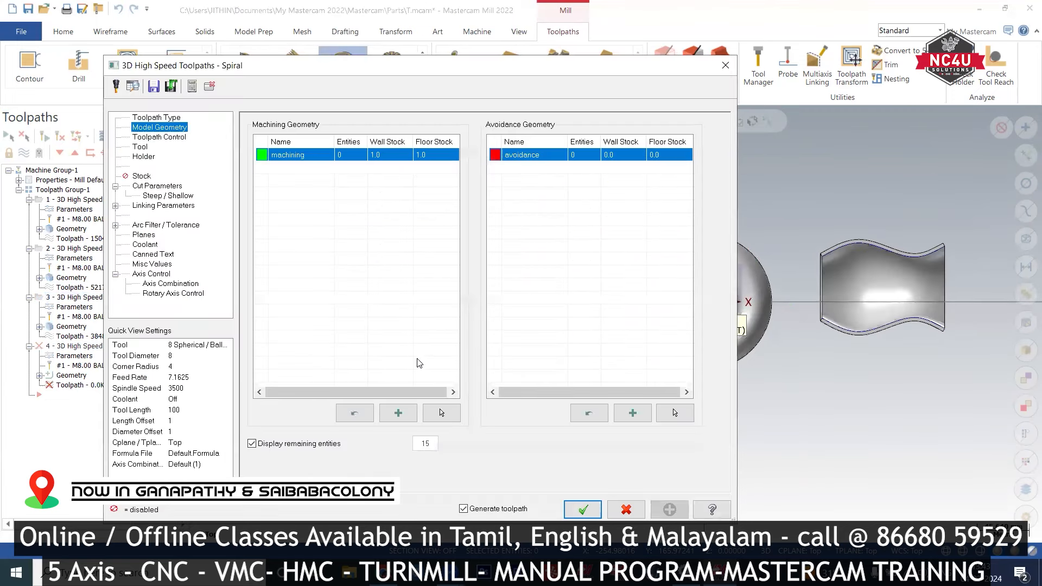
{"action": "left_click", "coordinate": [441, 413]}
{"action": "left_click", "coordinate": [440, 325]}
{"action": "left_click", "coordinate": [570, 150]}
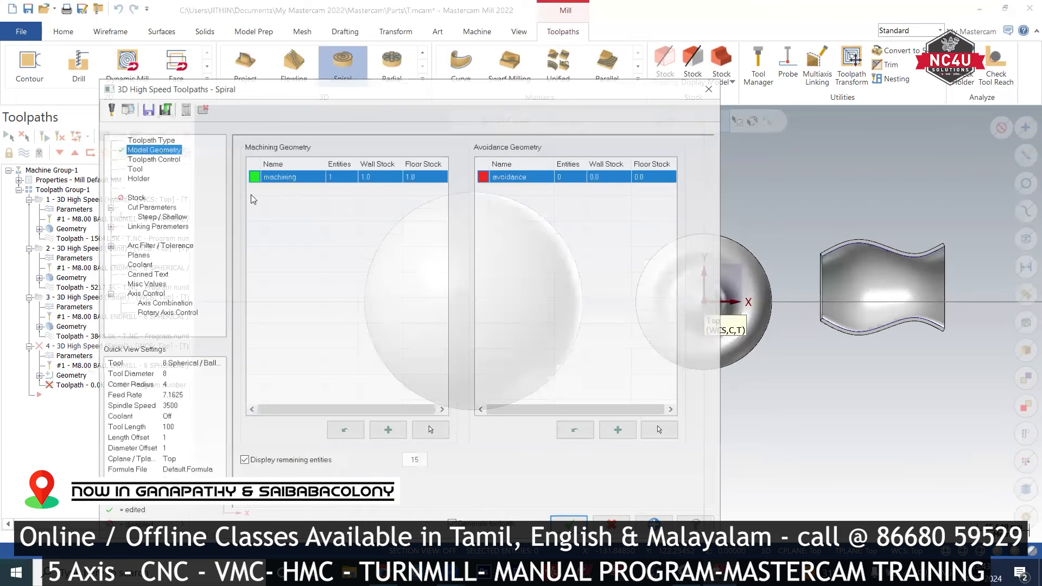
Step: Choose the 8 mm ball-nosed endmill for the Spiral toolpath and set the stepover to 3
{"action": "left_click", "coordinate": [150, 148]}
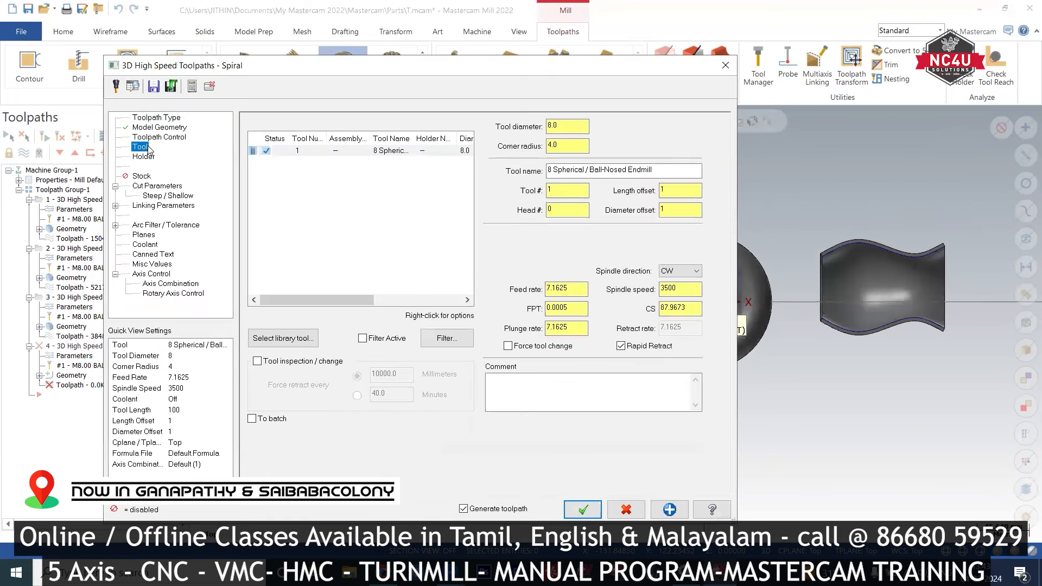
{"action": "left_click", "coordinate": [179, 188]}
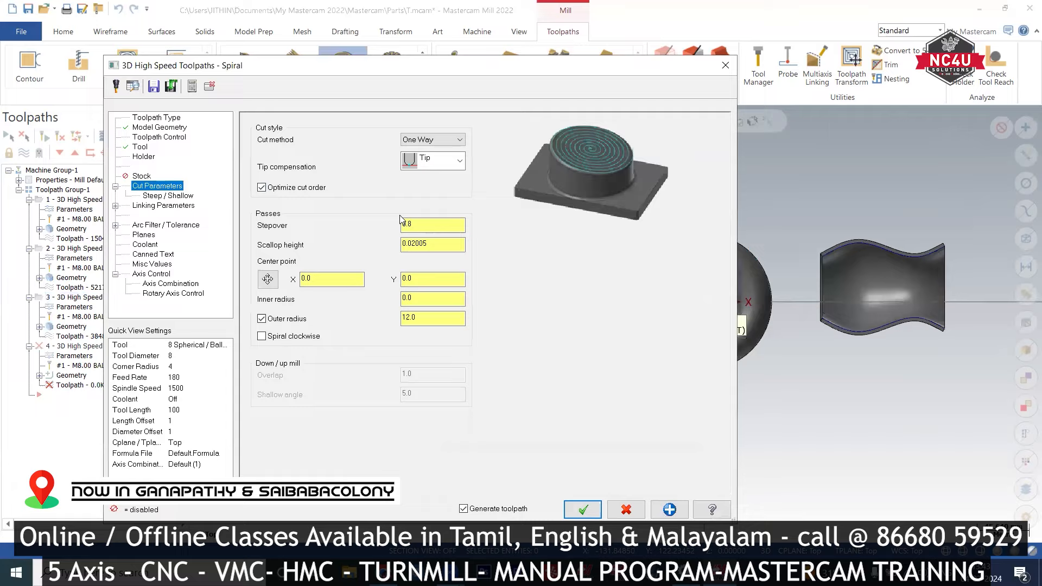
{"action": "double_click", "coordinate": [406, 224]}
{"action": "type", "text": "3"}
{"action": "key", "text": "Return"}
Step: Use the center of the hemisphere's base as the spiral center, disable the outer radius limit, and enable Spiral clockwise
{"action": "left_click", "coordinate": [267, 282]}
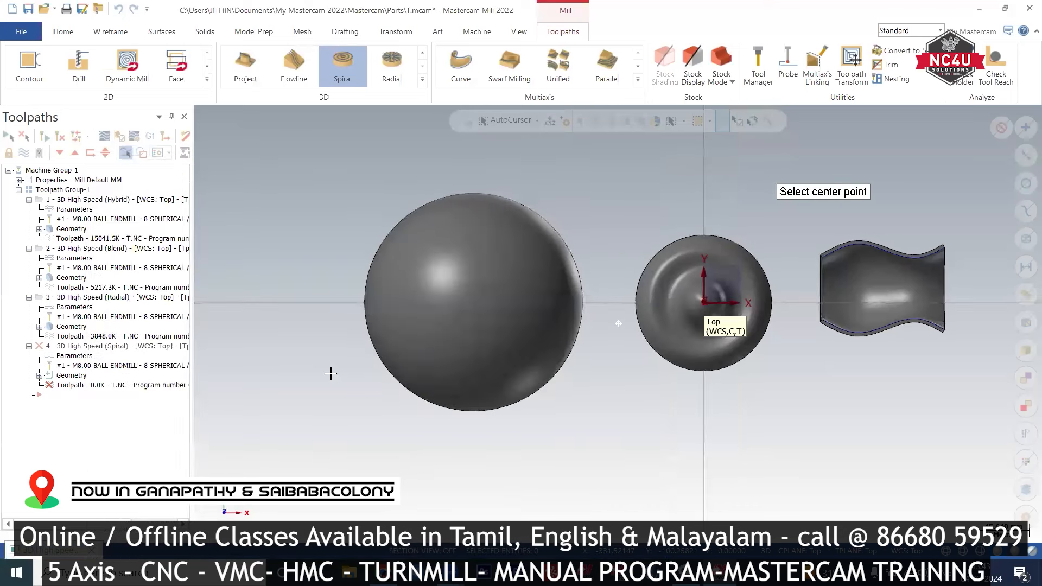
{"action": "middle_click_drag", "start_coordinate": [330, 372], "coordinate": [338, 242]}
{"action": "left_click", "coordinate": [473, 350]}
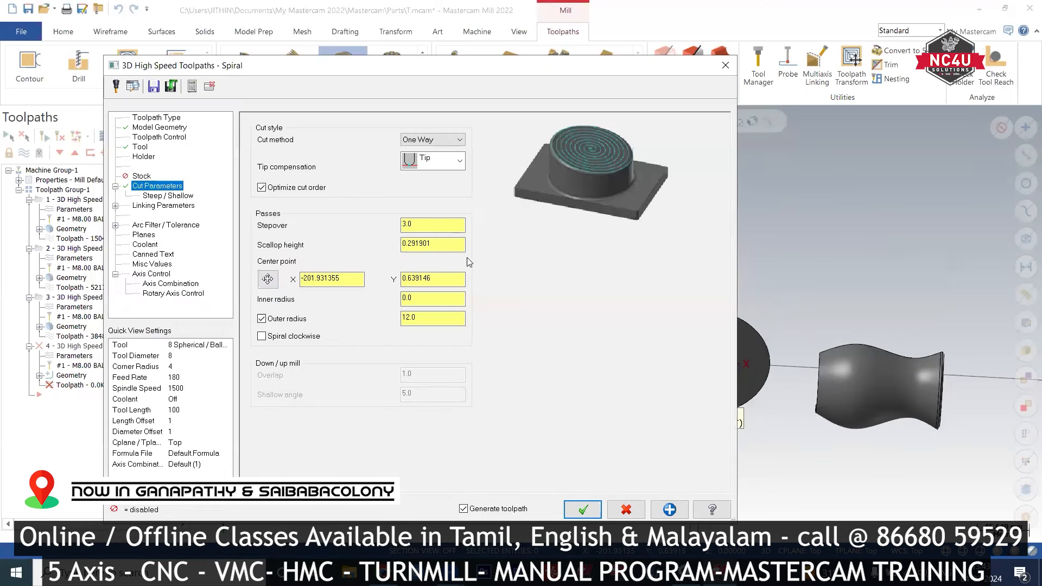
{"action": "left_click", "coordinate": [281, 321]}
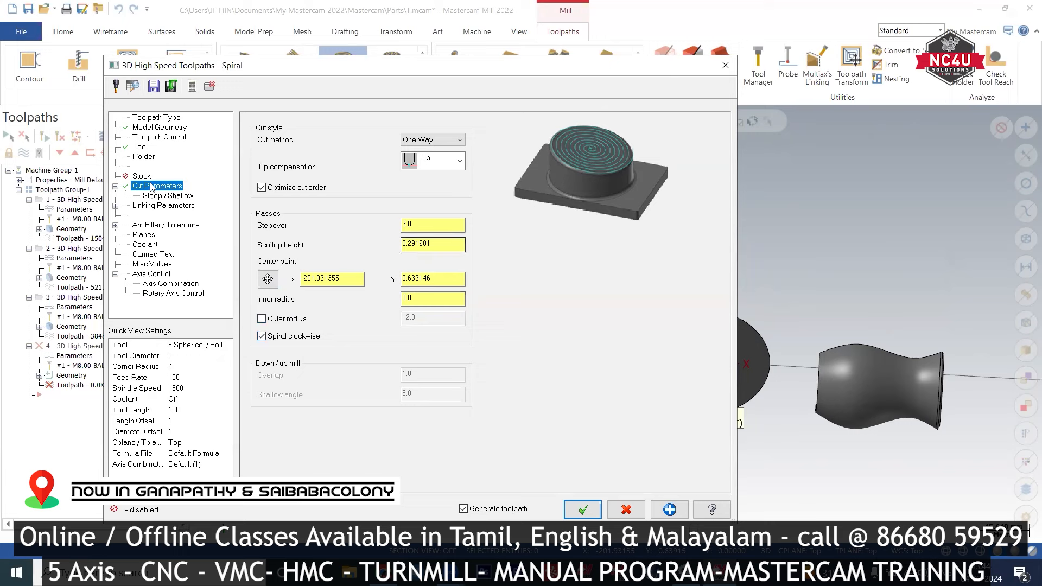
Step: Set the Spiral toolpath's leads to Vertical with a distance of 3 and a radius of 2
{"action": "key", "text": "Down"}
{"action": "key", "text": "Down"}
{"action": "left_click", "coordinate": [590, 139]}
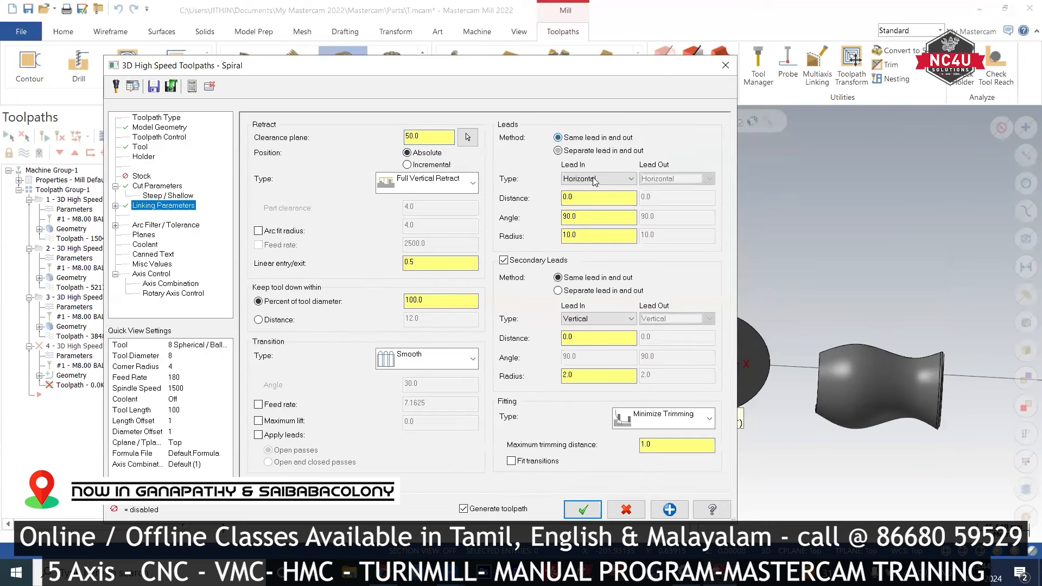
{"action": "left_click", "coordinate": [591, 179]}
{"action": "left_click", "coordinate": [590, 208]}
{"action": "left_click_drag", "start_coordinate": [581, 198], "coordinate": [541, 191]}
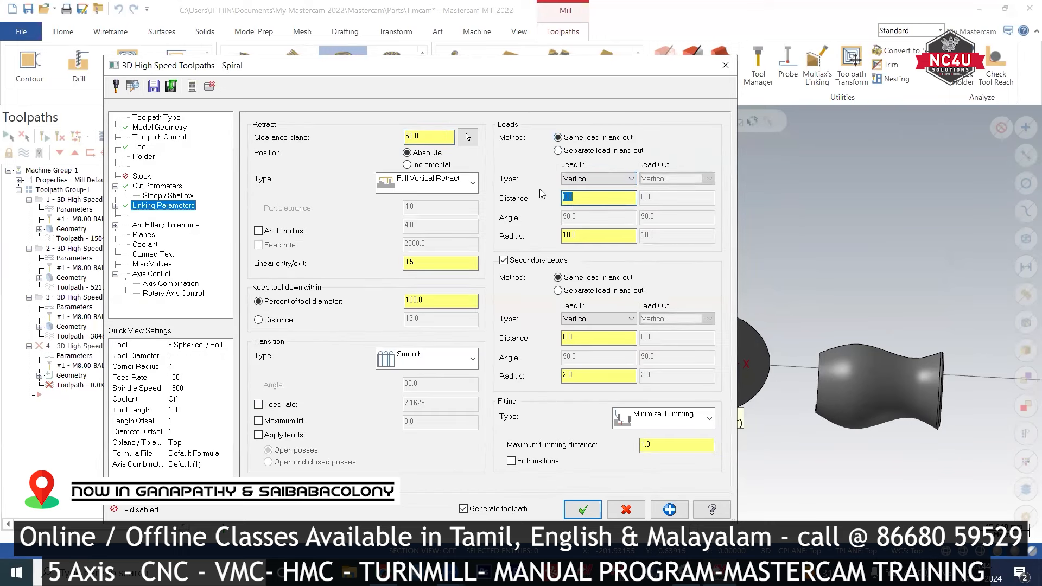
{"action": "type", "text": "3"}
{"action": "key", "text": "Tab"}
{"action": "type", "text": "2"}
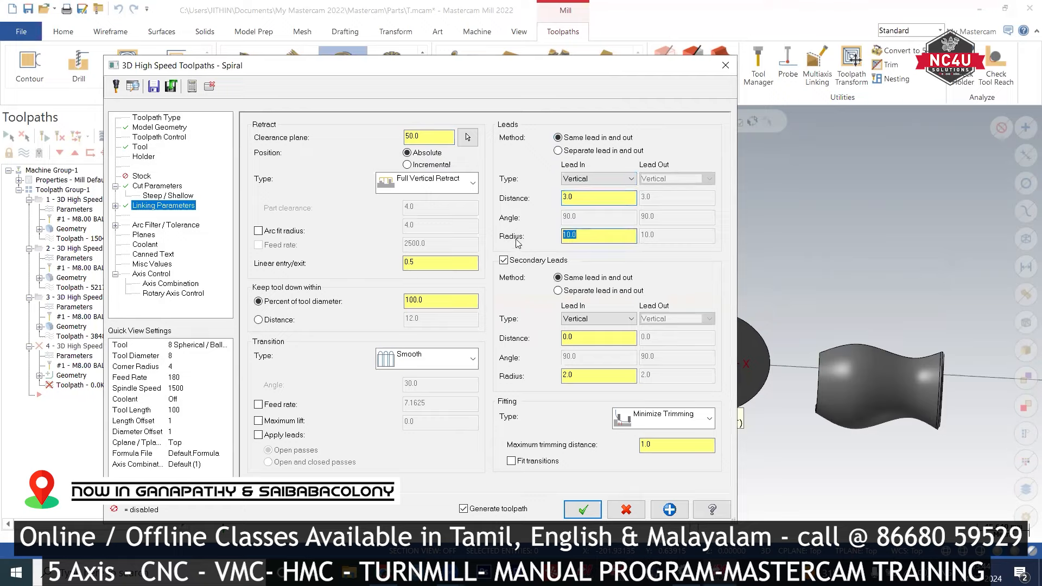
Step: Disable the secondary leads, set fitting to Machine Entire Pass, and generate the Spiral toolpath
{"action": "left_click", "coordinate": [533, 261]}
{"action": "left_click", "coordinate": [677, 418]}
{"action": "left_click", "coordinate": [662, 443]}
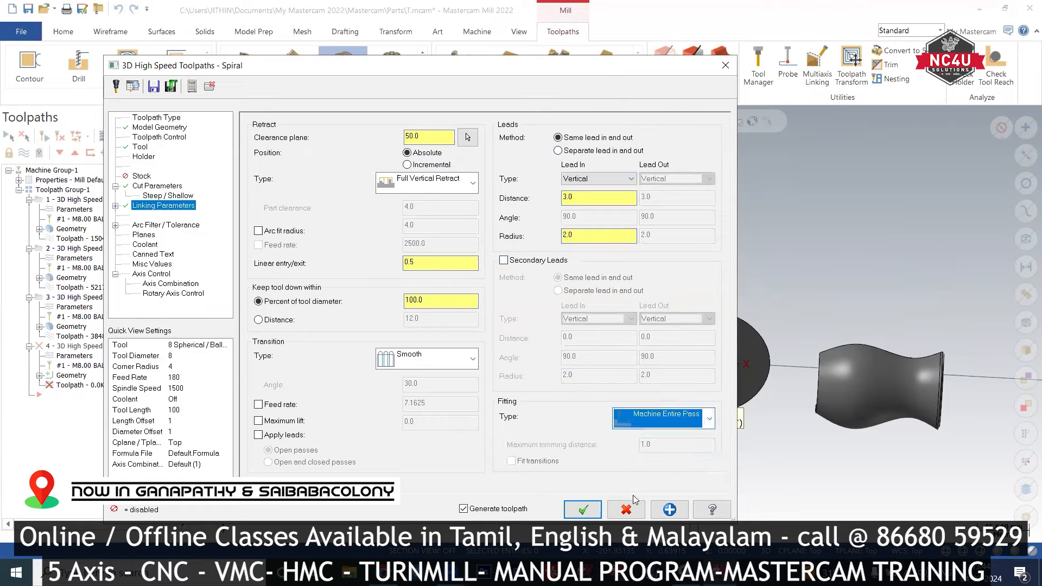
{"action": "left_click", "coordinate": [582, 509]}
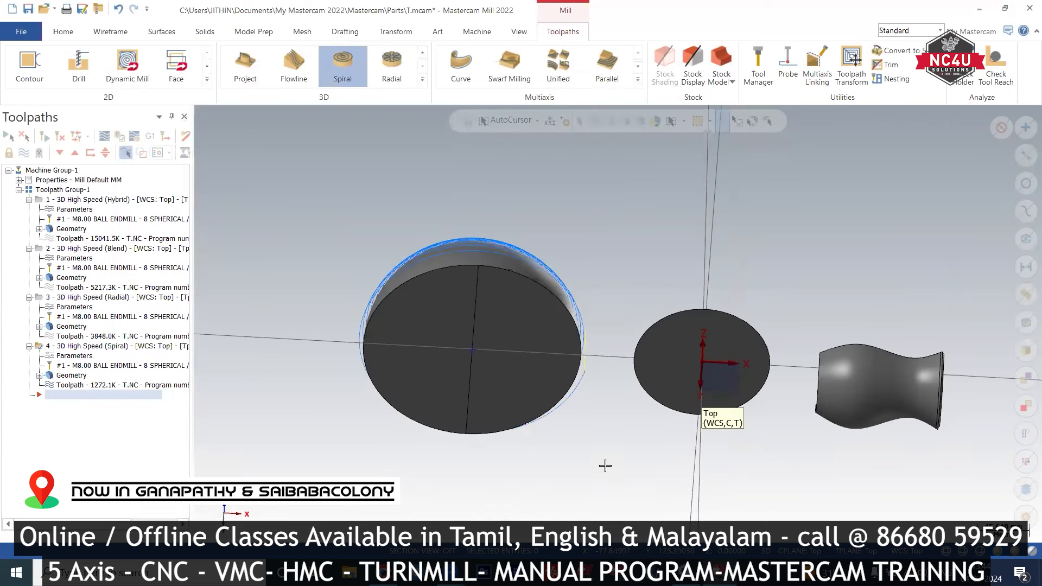
Step: Backplot the Spiral toolpath on the hemisphere in the top view, and inspect its passes from the side
{"action": "right_click", "coordinate": [629, 236]}
{"action": "left_click", "coordinate": [653, 310]}
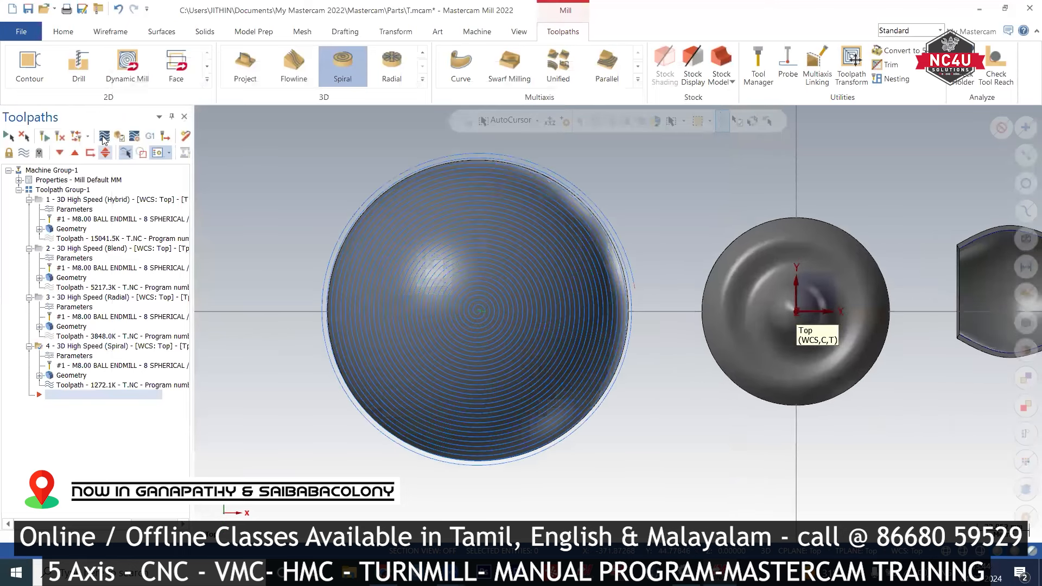
{"action": "left_click", "coordinate": [103, 137]}
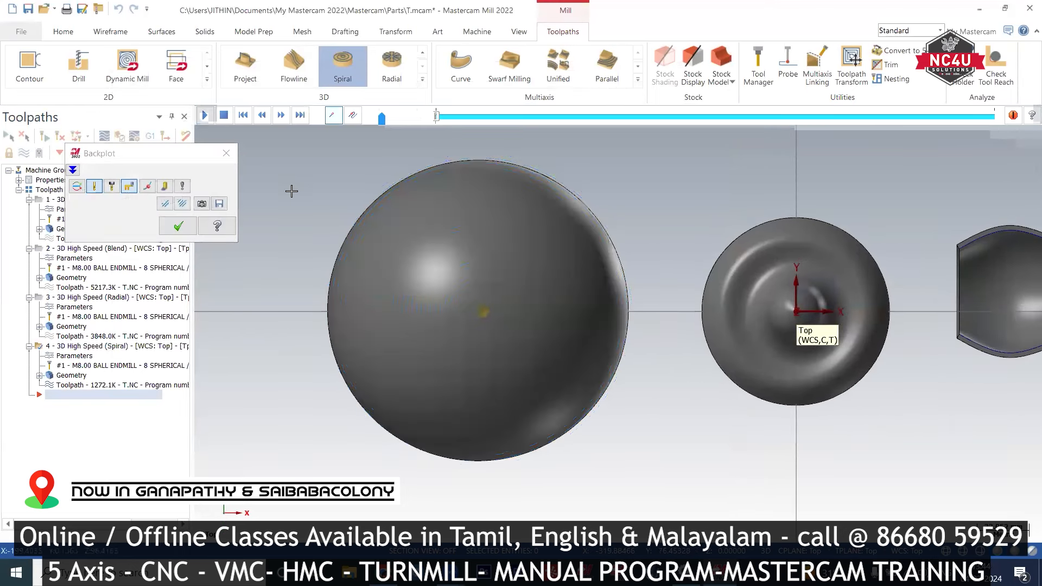
{"action": "left_click_drag", "start_coordinate": [381, 118], "coordinate": [389, 119]}
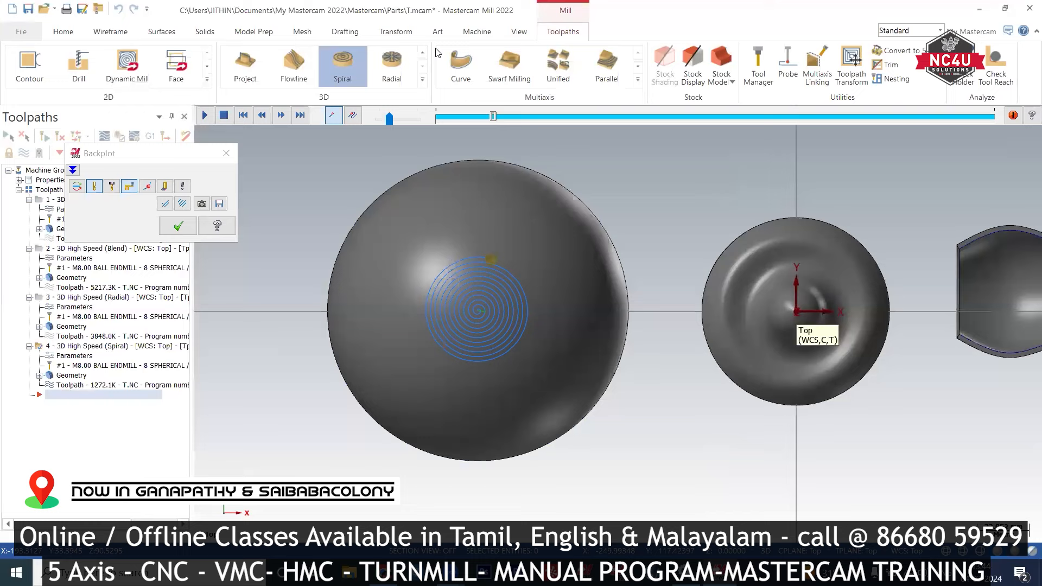
{"action": "left_click", "coordinate": [226, 153]}
{"action": "middle_click_drag", "start_coordinate": [301, 180], "coordinate": [308, 357]}
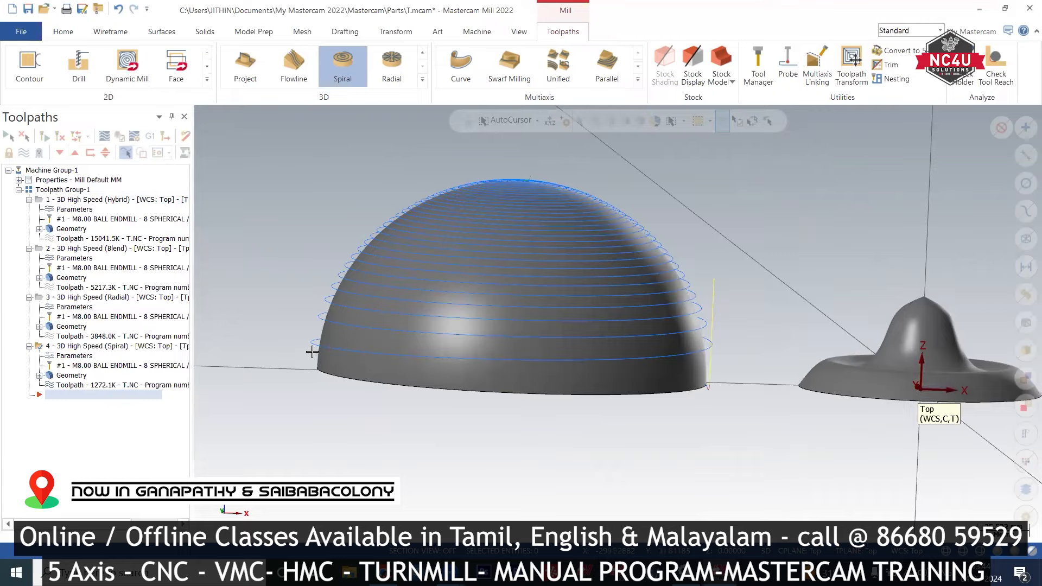
{"action": "right_click", "coordinate": [279, 190]}
{"action": "left_click", "coordinate": [317, 266]}
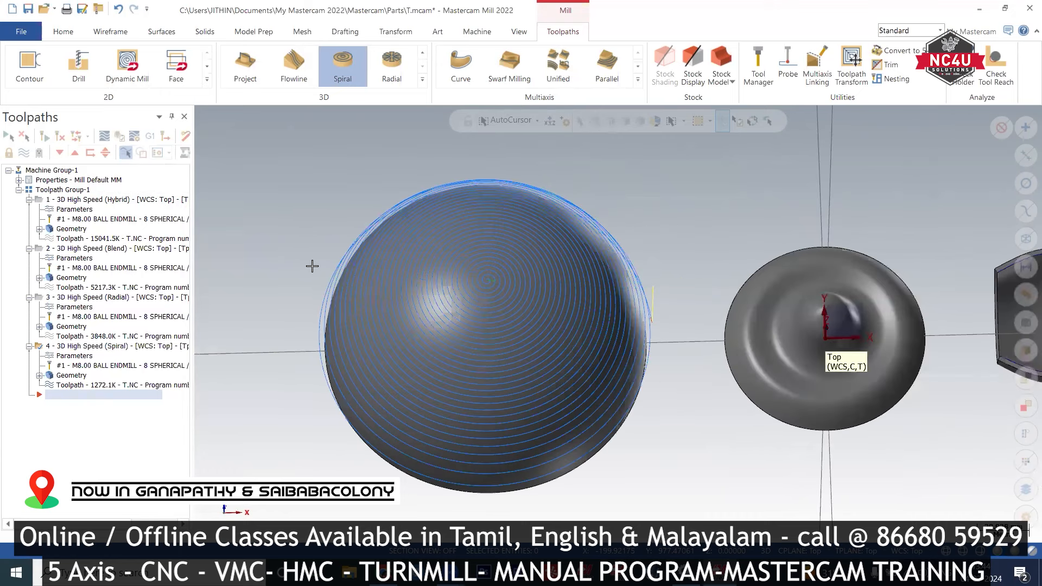
Step: Set up wireframe letters reading MASTERCAM, trying a height of 12 before settling on a height of 7
{"action": "left_click", "coordinate": [118, 37]}
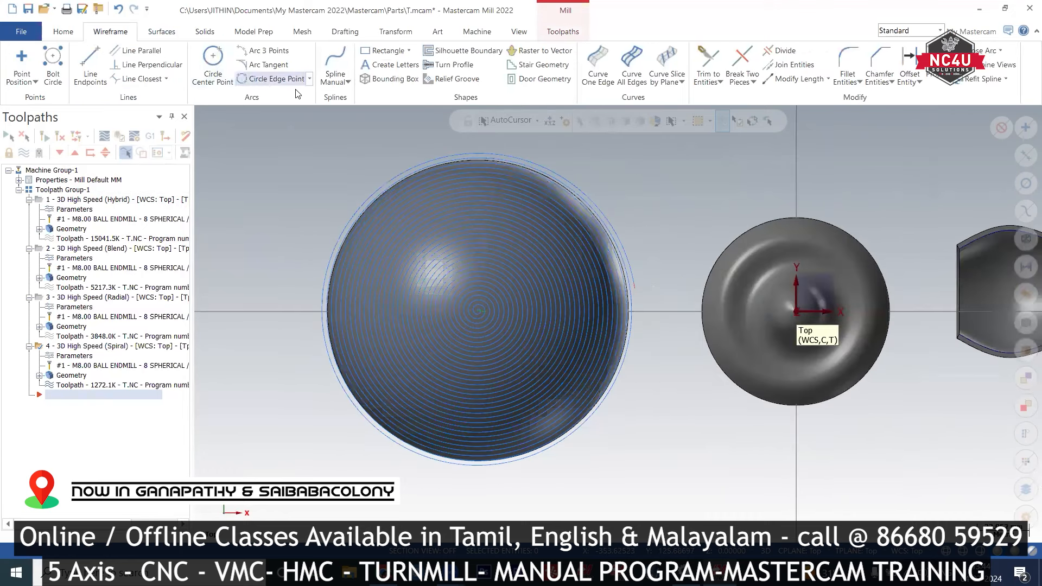
{"action": "left_click", "coordinate": [386, 64]}
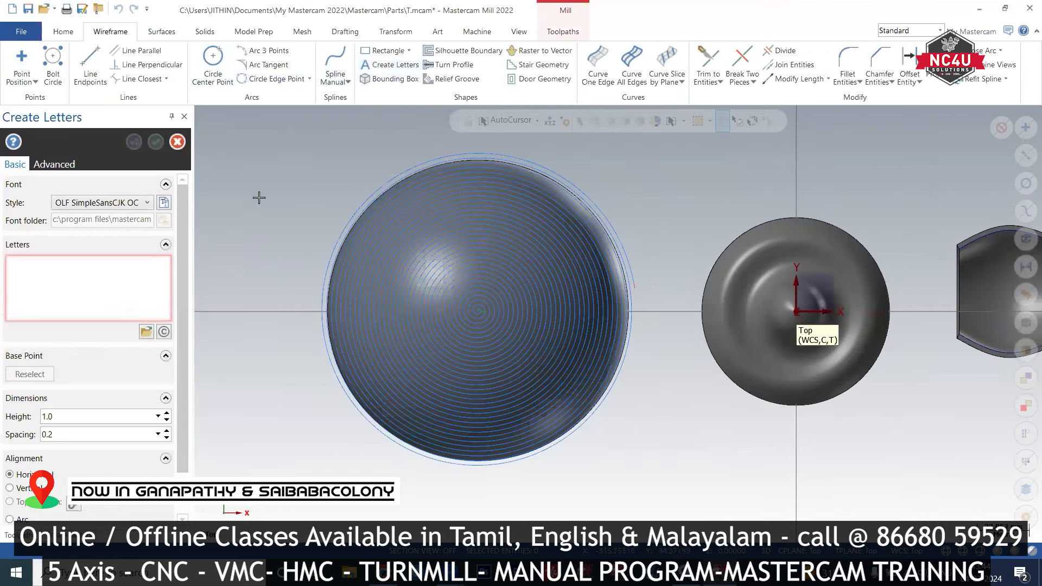
{"action": "left_click", "coordinate": [78, 296]}
{"action": "type", "text": "MASTERCAM"}
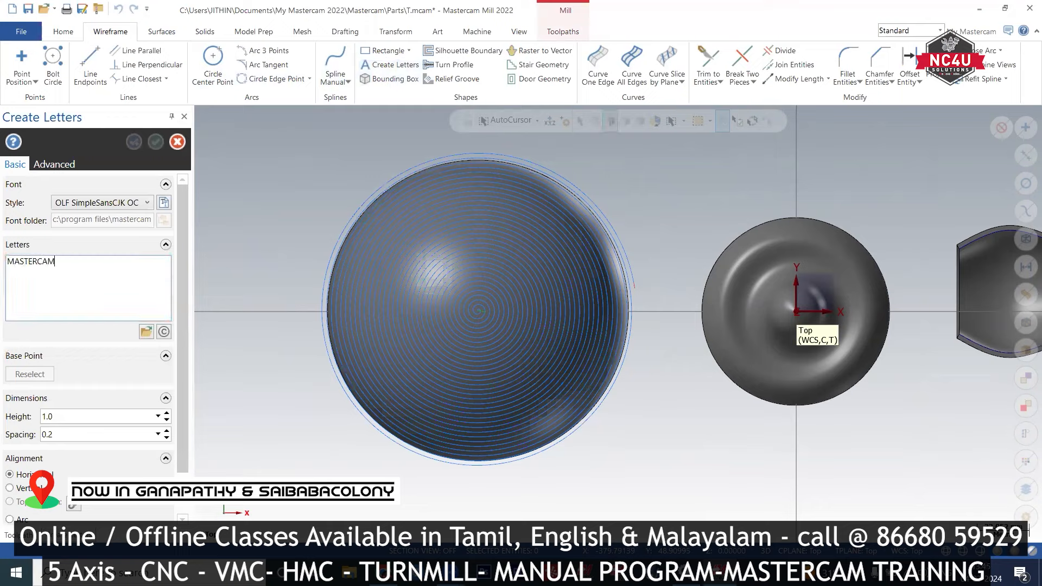
{"action": "left_click", "coordinate": [63, 420]}
{"action": "type", "text": "12"}
{"action": "key", "text": "Return"}
{"action": "scroll", "coordinate": [390, 323], "scroll_direction": "up", "scroll_amount": 2}
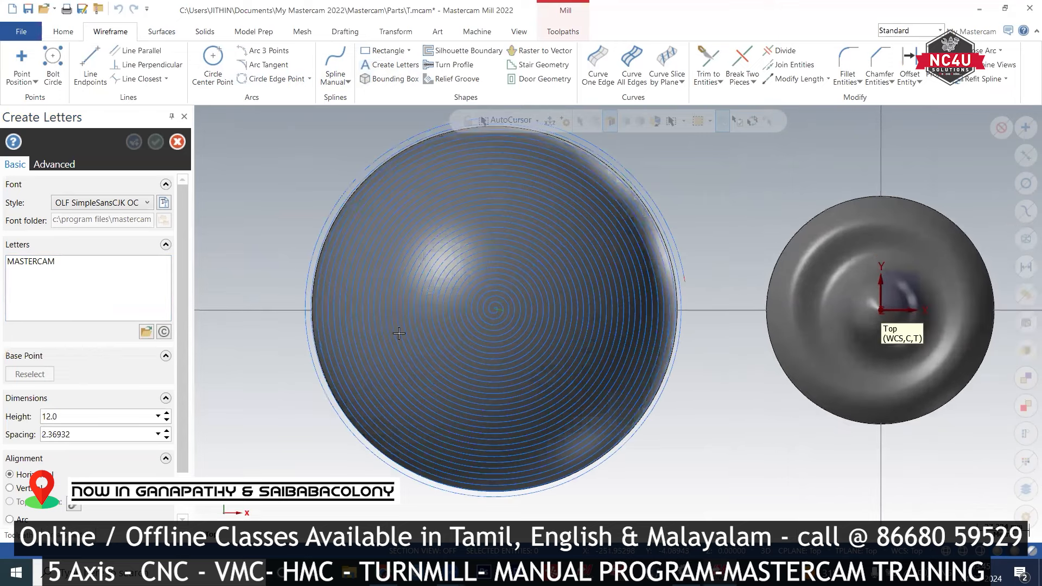
{"action": "scroll", "coordinate": [428, 331], "scroll_direction": "down", "scroll_amount": 2}
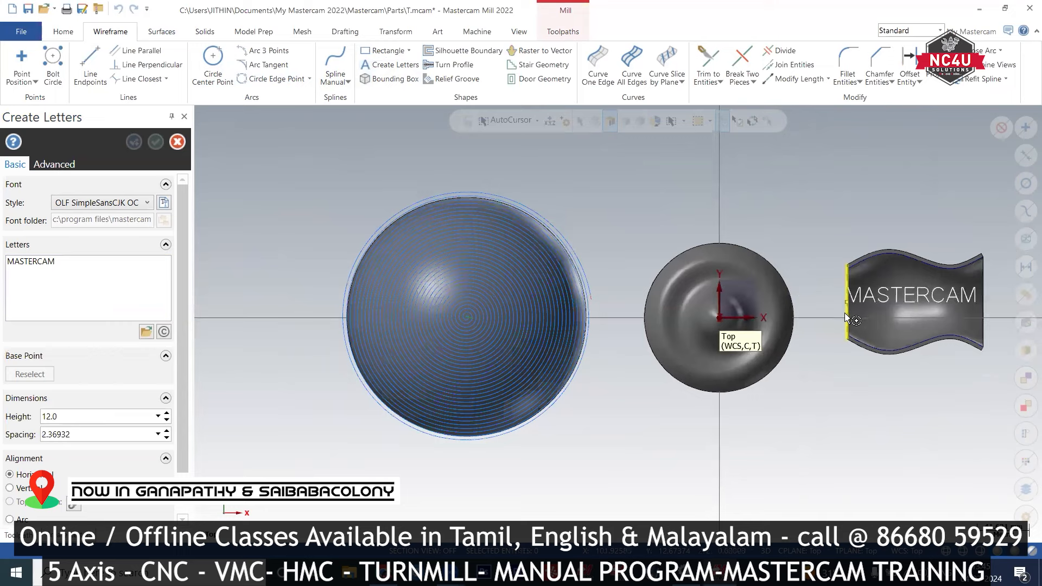
{"action": "left_click", "coordinate": [15, 418]}
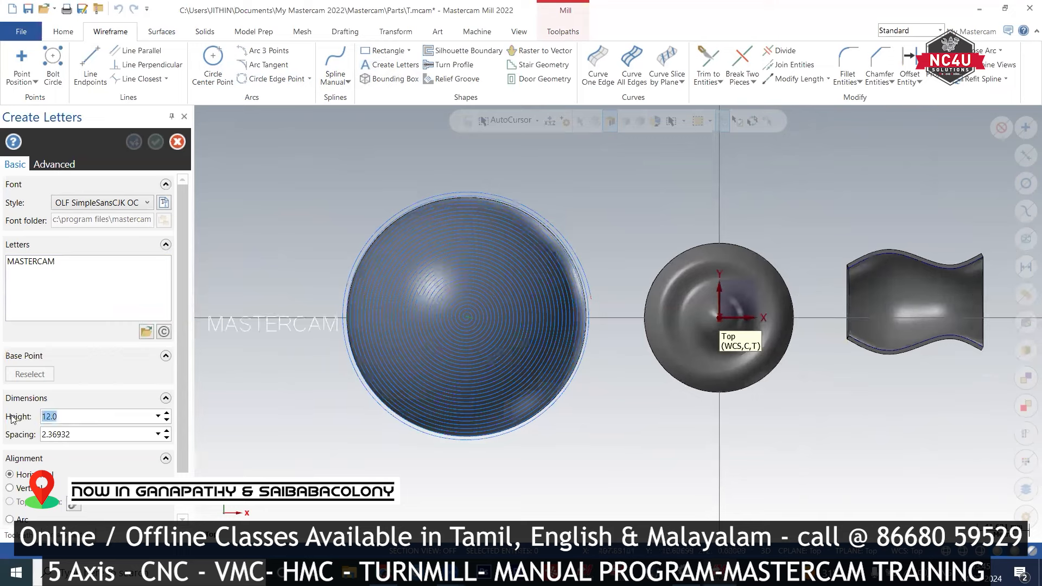
{"action": "type", "text": "7"}
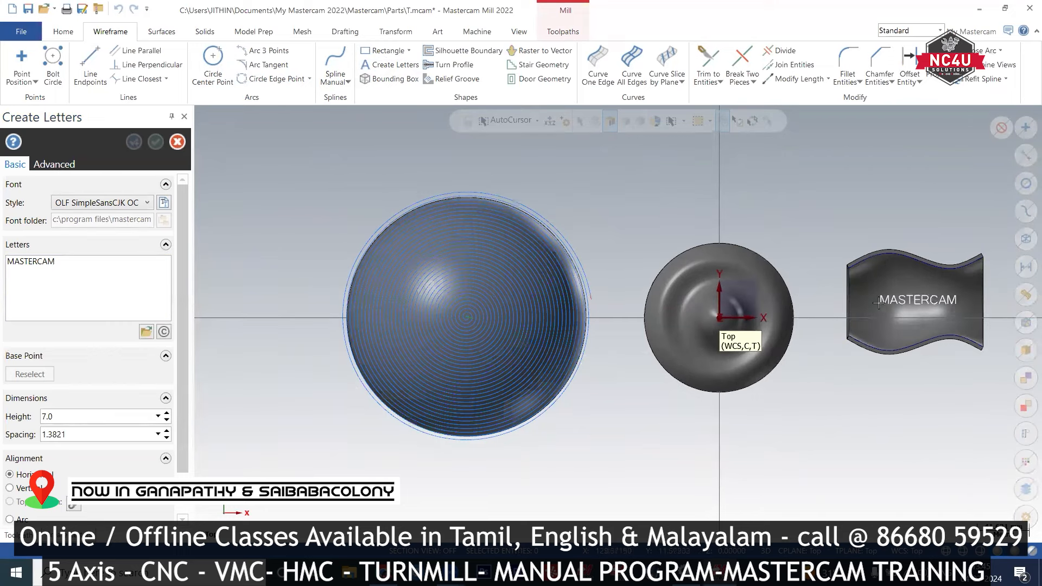
{"action": "left_click", "coordinate": [874, 306]}
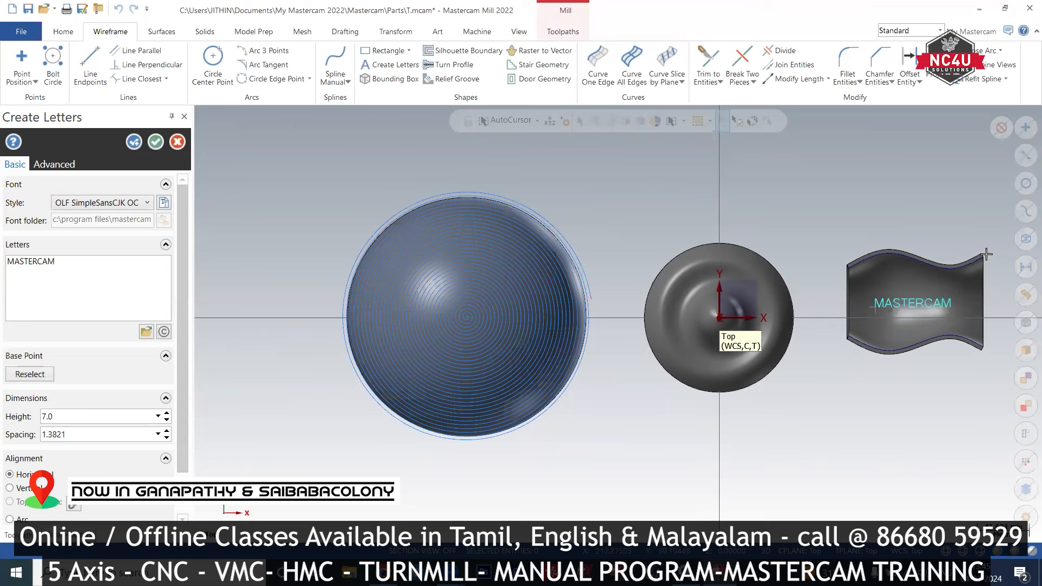
{"action": "key", "text": "Escape"}
{"action": "scroll", "coordinate": [979, 290], "scroll_direction": "up", "scroll_amount": 2}
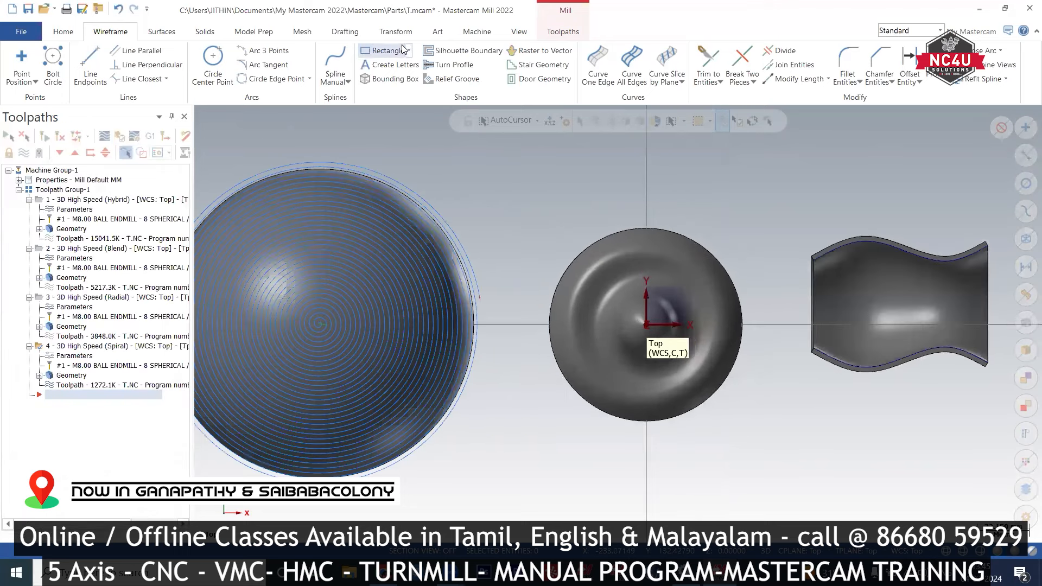
{"action": "left_click", "coordinate": [386, 50]}
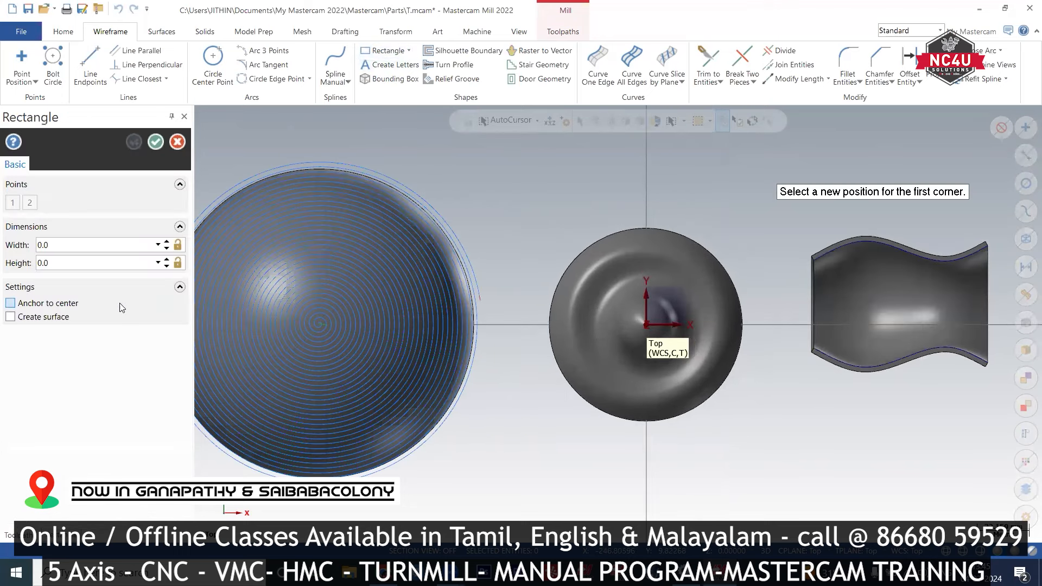
{"action": "left_click", "coordinate": [156, 141]}
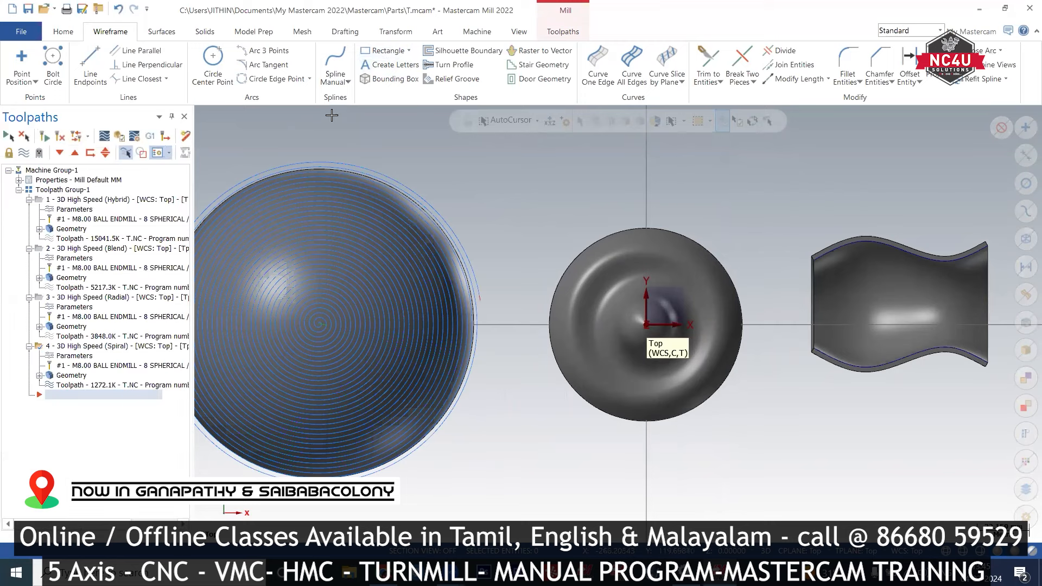
Step: Place the MASTERCAM letters over the middle of the wavy half-revolved solid and accept them
{"action": "left_click", "coordinate": [367, 68]}
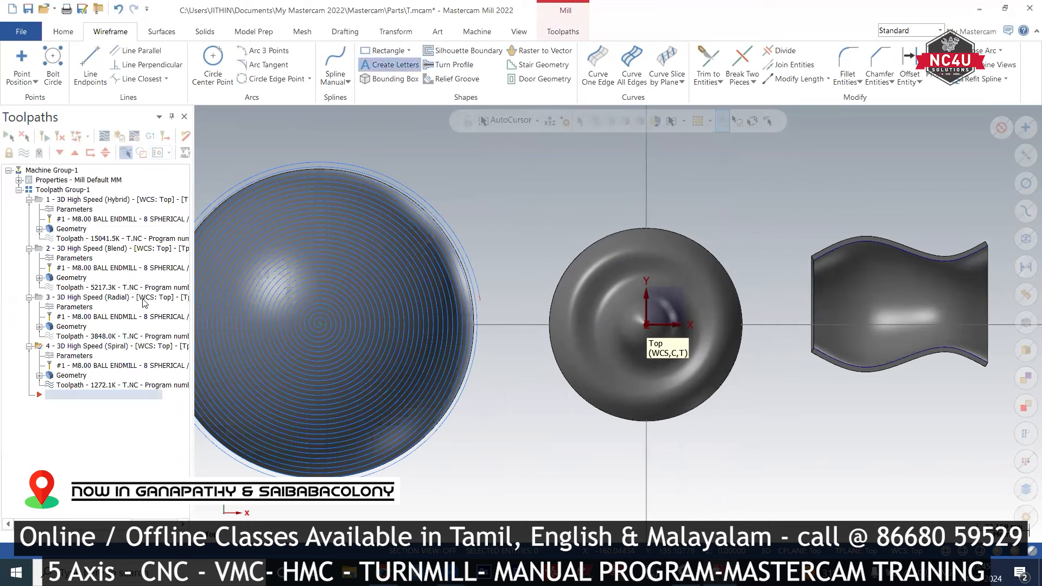
{"action": "left_click", "coordinate": [848, 311]}
{"action": "left_click", "coordinate": [156, 141]}
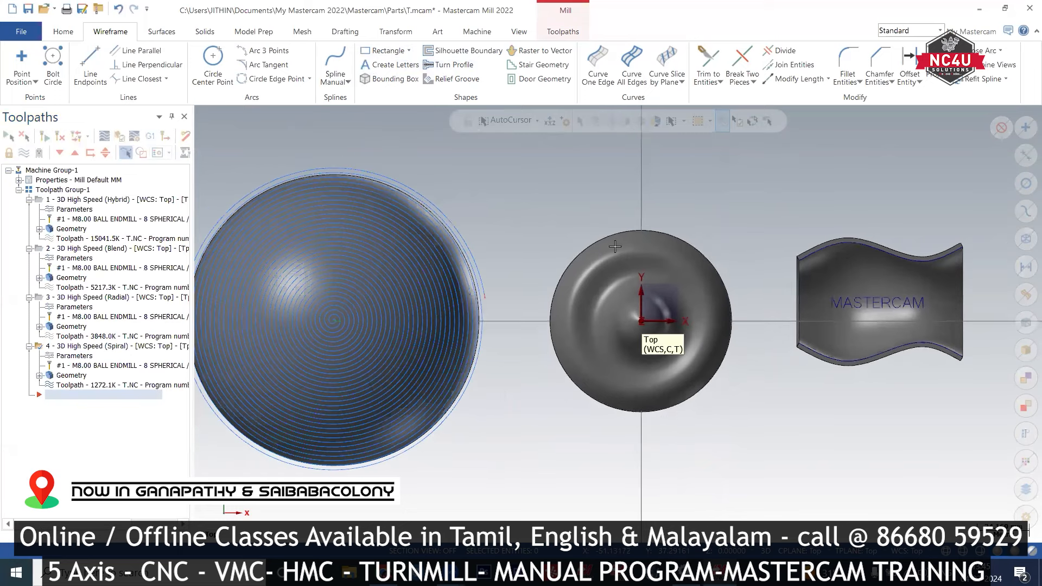
Step: Create a Contour toolpath using all the MASTERCAM letters as its chains, selected together by window
{"action": "scroll", "coordinate": [906, 284], "scroll_direction": "up", "scroll_amount": 2}
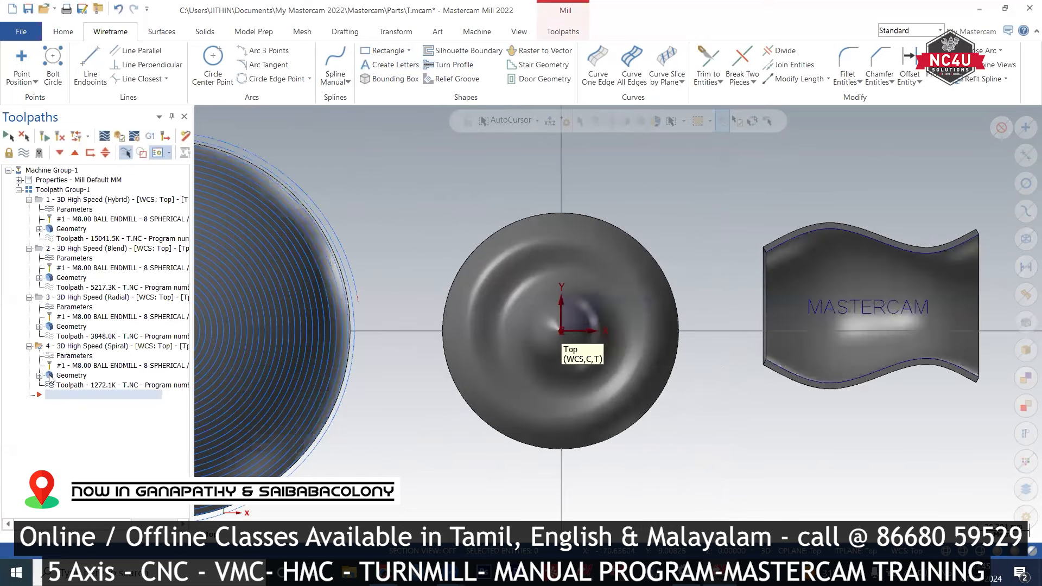
{"action": "left_click", "coordinate": [72, 393]}
{"action": "scroll", "coordinate": [904, 279], "scroll_direction": "up", "scroll_amount": 2}
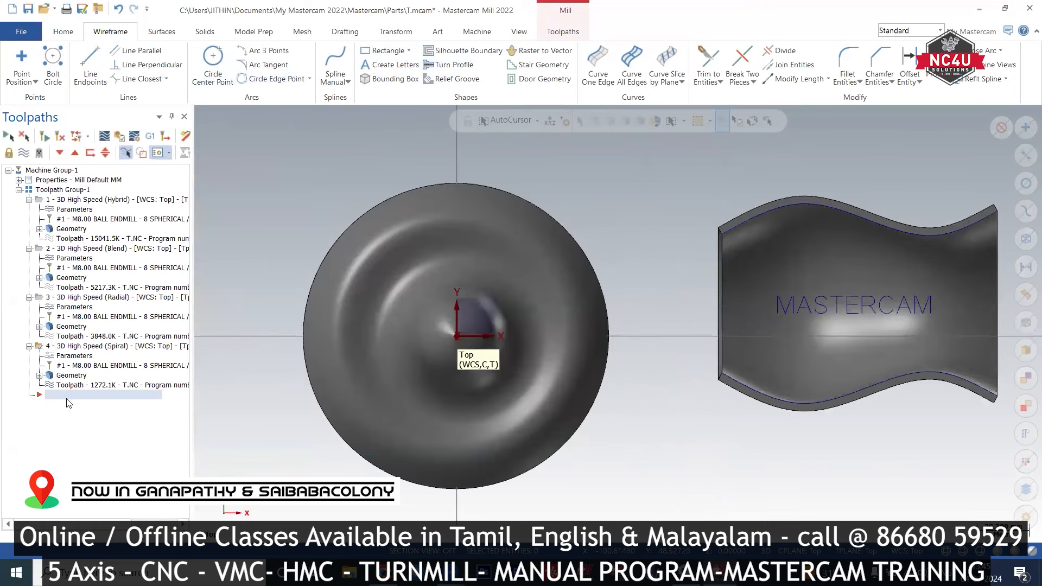
{"action": "right_click", "coordinate": [69, 402]}
{"action": "mouse_move", "coordinate": [160, 82]}
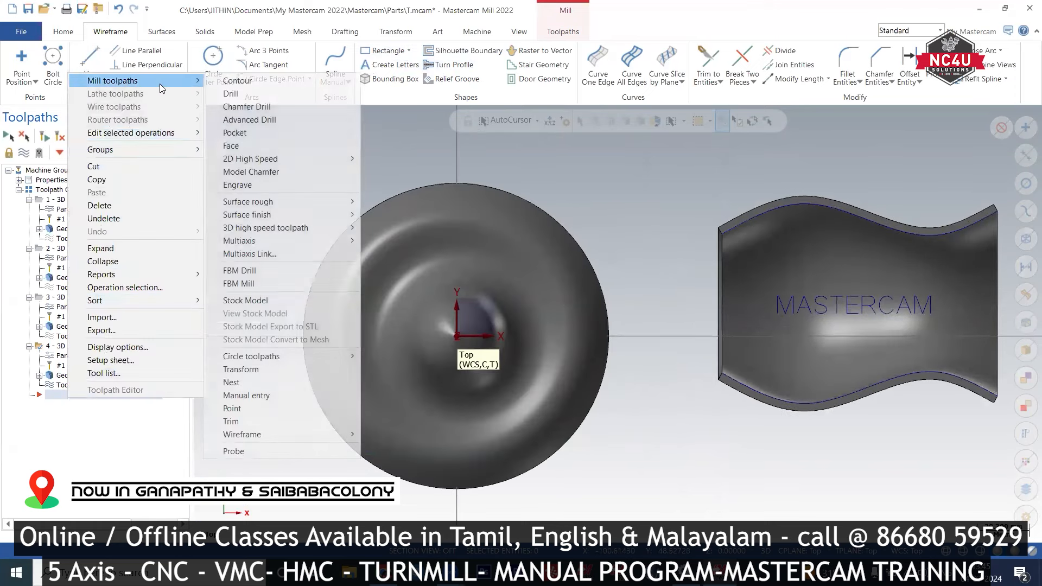
{"action": "left_click", "coordinate": [238, 81]}
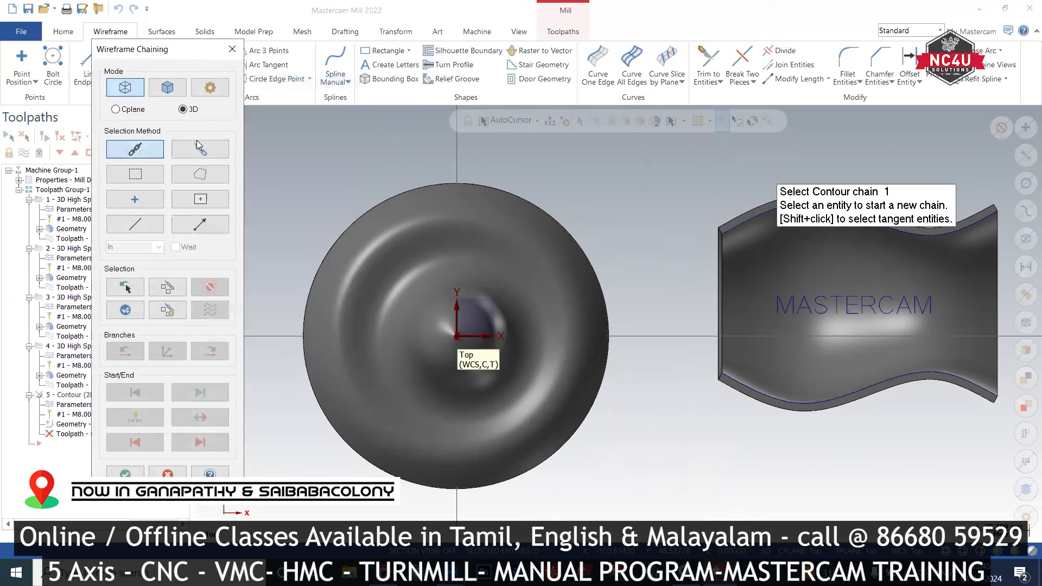
{"action": "scroll", "coordinate": [787, 328], "scroll_direction": "up", "scroll_amount": 2}
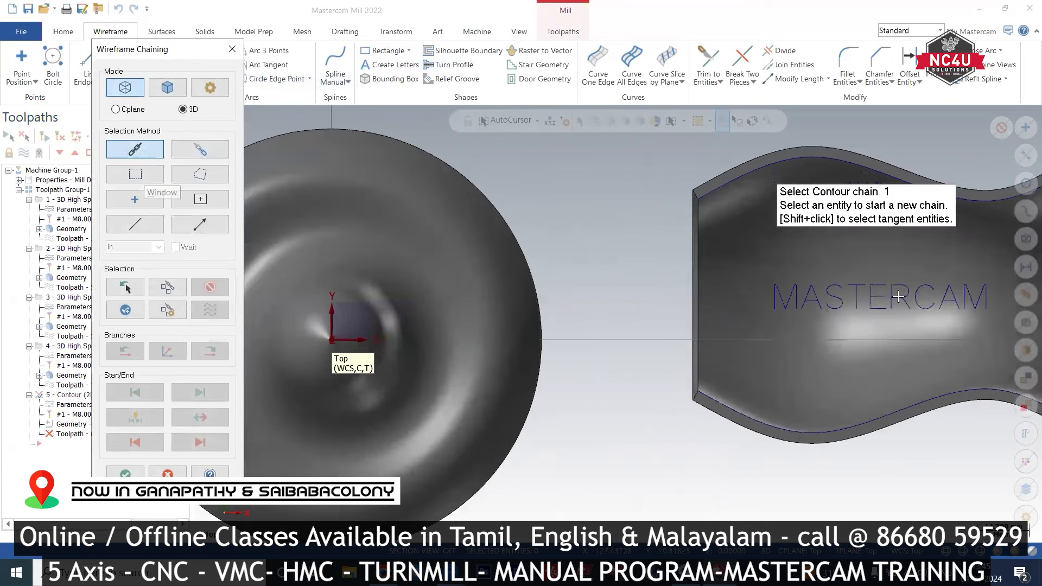
{"action": "scroll", "coordinate": [898, 295], "scroll_direction": "down", "scroll_amount": 2}
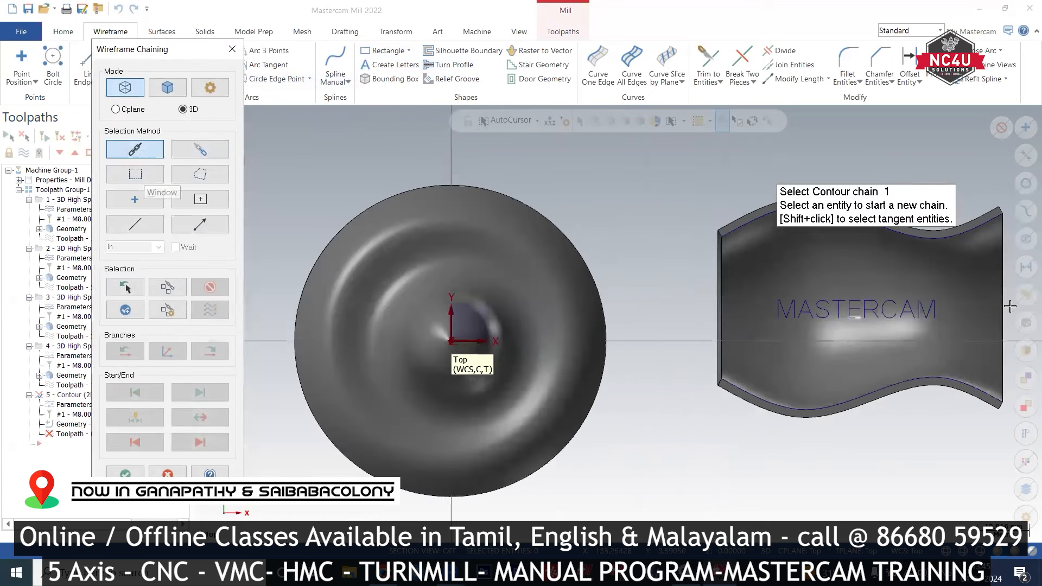
{"action": "left_click", "coordinate": [136, 174]}
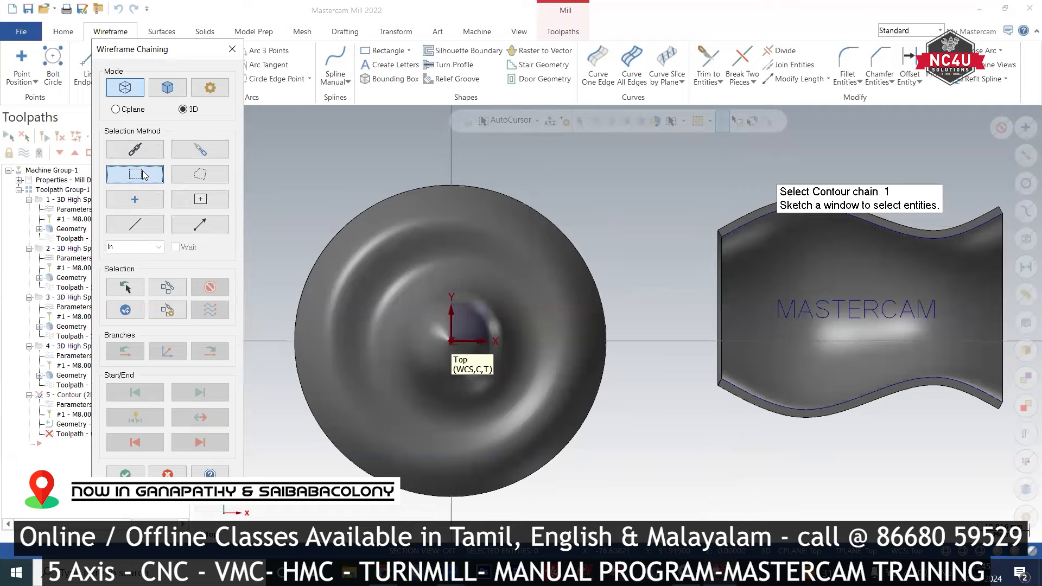
{"action": "left_click_drag", "start_coordinate": [792, 311], "coordinate": [945, 343]}
{"action": "left_click", "coordinate": [779, 321]}
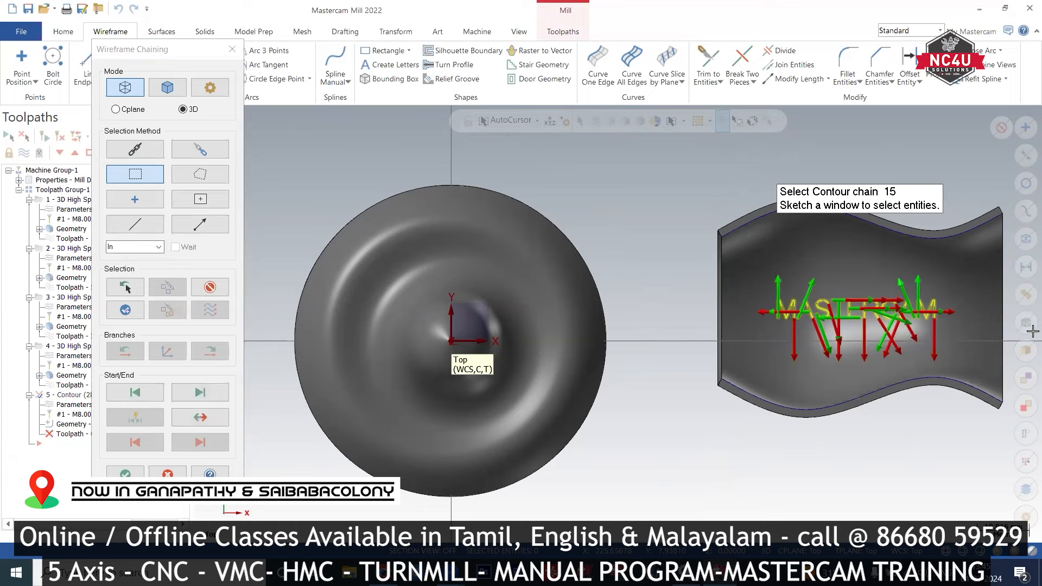
{"action": "scroll", "coordinate": [954, 300], "scroll_direction": "up", "scroll_amount": 2}
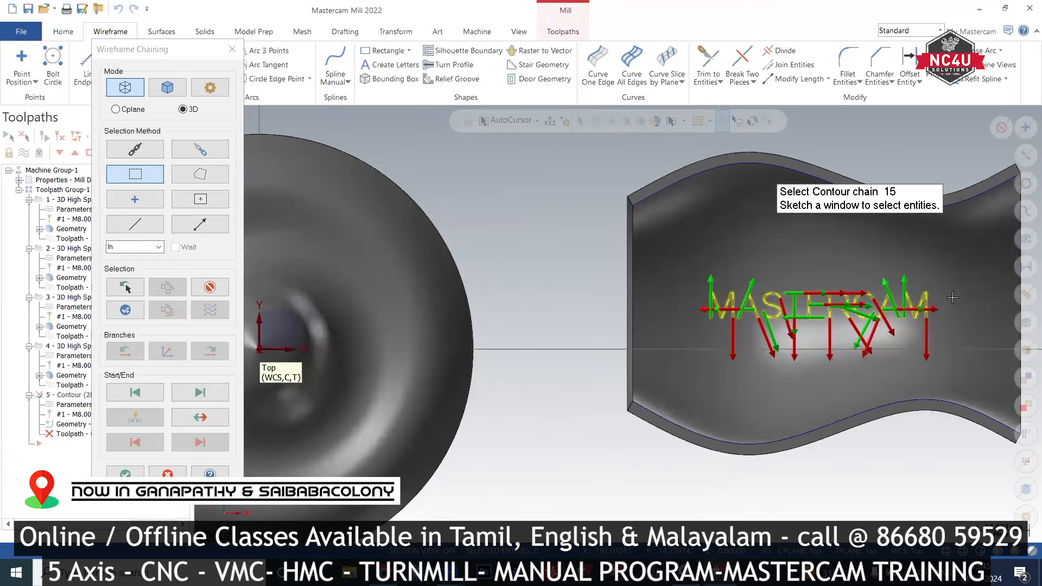
{"action": "left_click", "coordinate": [125, 473]}
Step: Define a new engrave mill for the Contour toolpath with a tip diameter of 0.1
{"action": "left_click", "coordinate": [141, 128]}
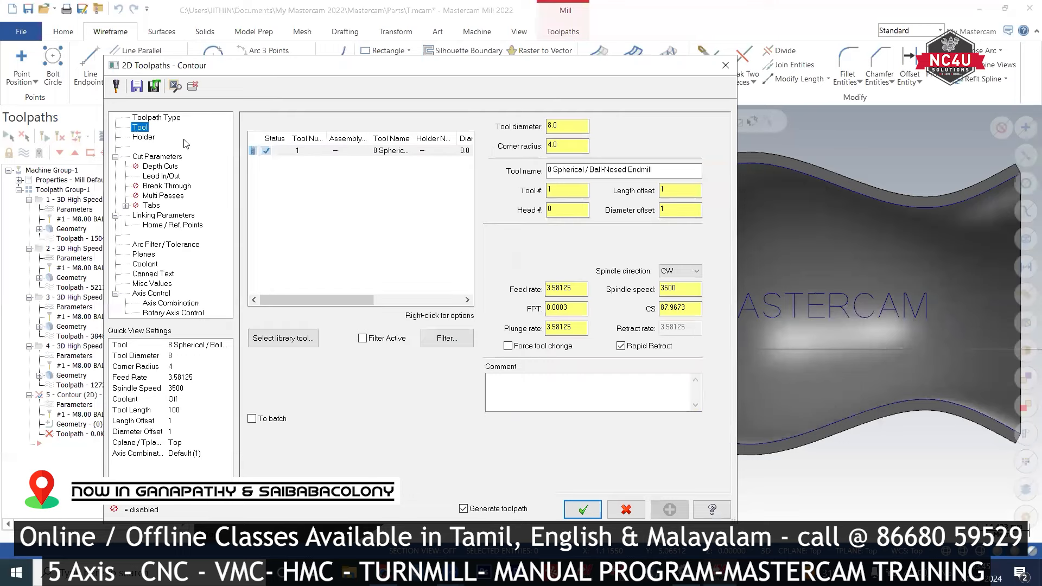
{"action": "right_click", "coordinate": [286, 166]}
{"action": "left_click", "coordinate": [330, 188]}
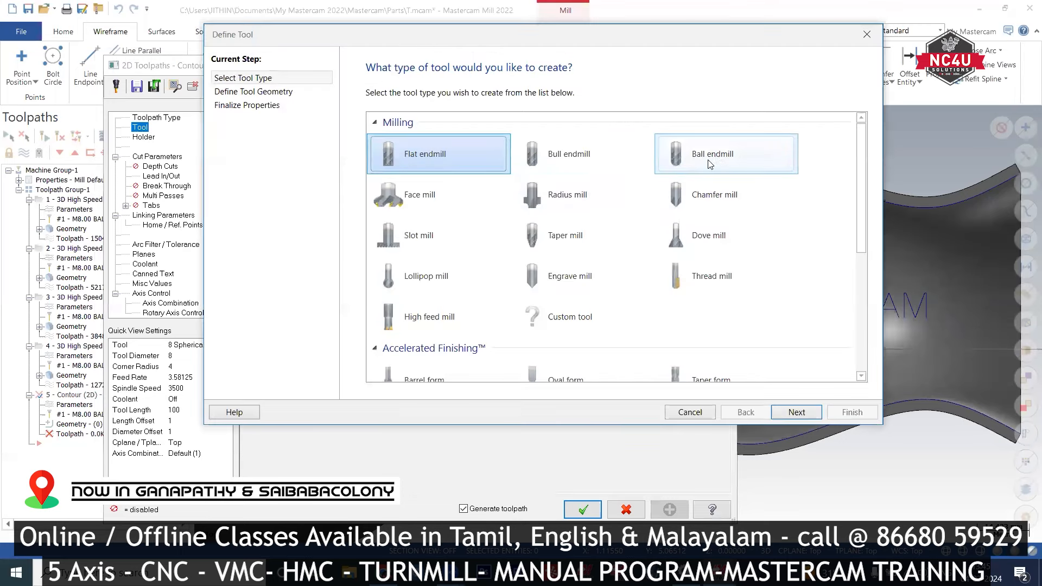
{"action": "left_click", "coordinate": [574, 287]}
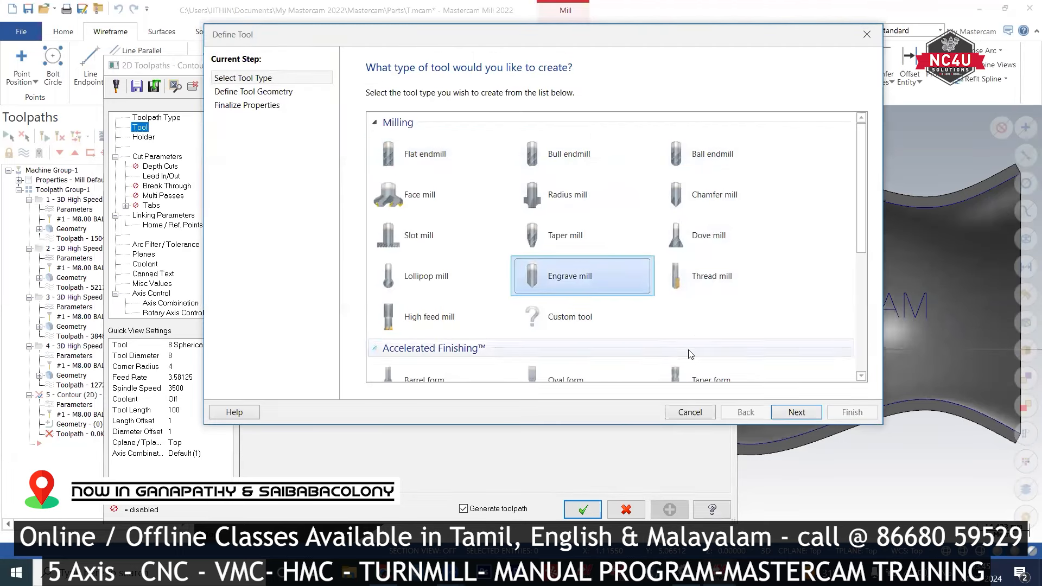
{"action": "left_click", "coordinate": [781, 415]}
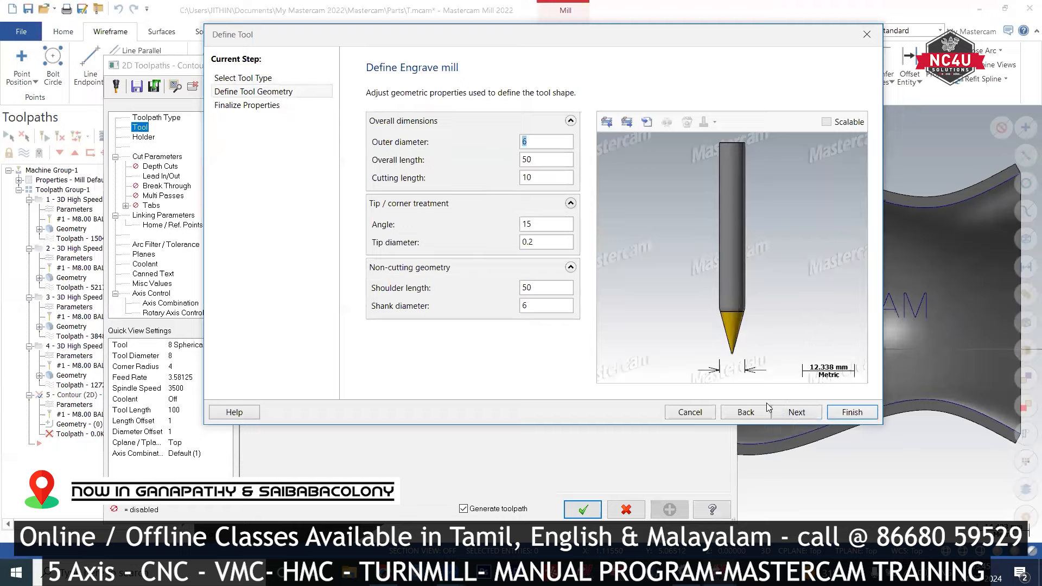
{"action": "double_click", "coordinate": [539, 238]}
{"action": "type", "text": "0"}
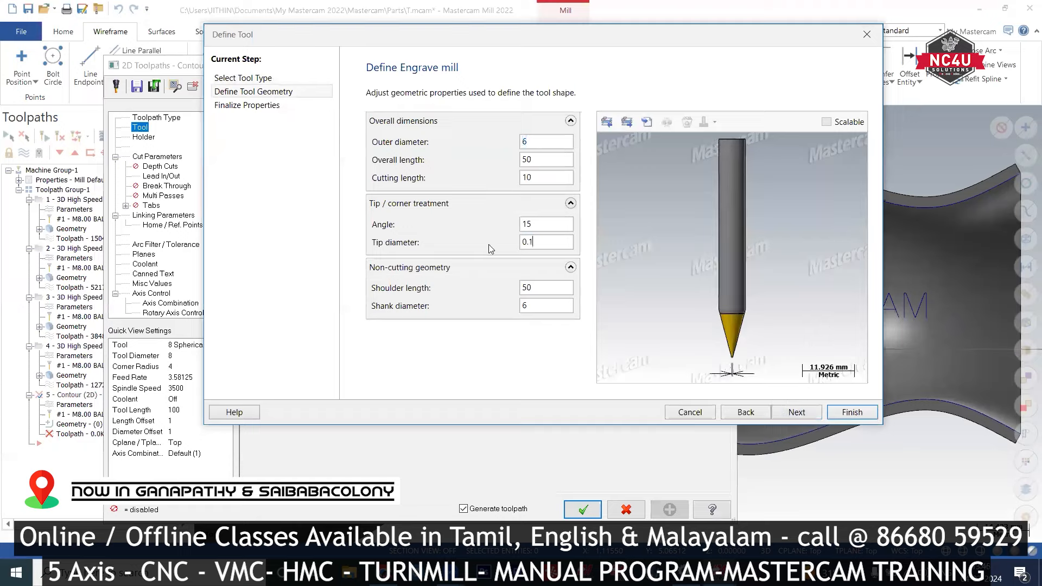
{"action": "double_click", "coordinate": [542, 224]}
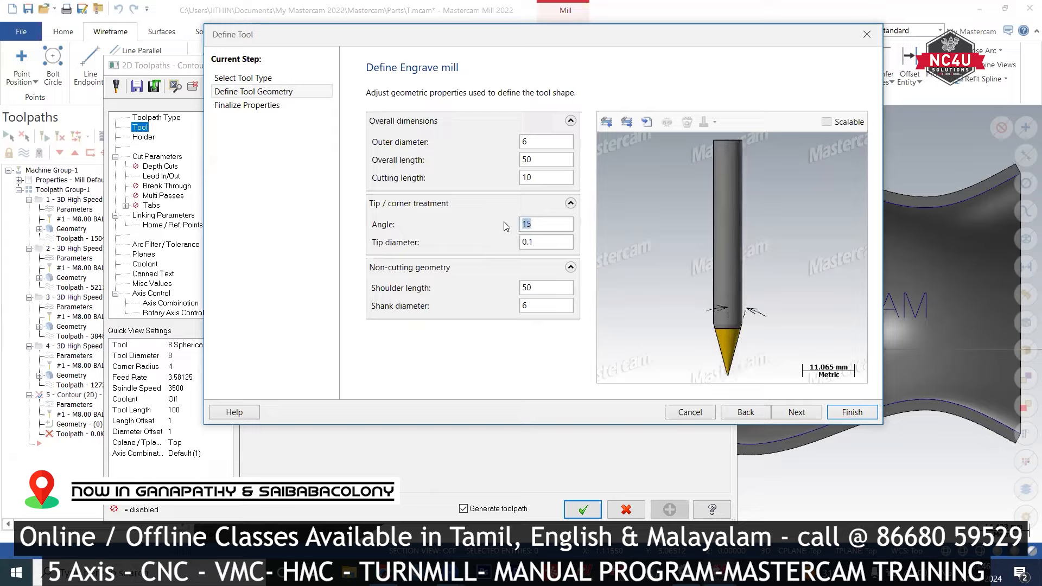
{"action": "left_click", "coordinate": [851, 413]}
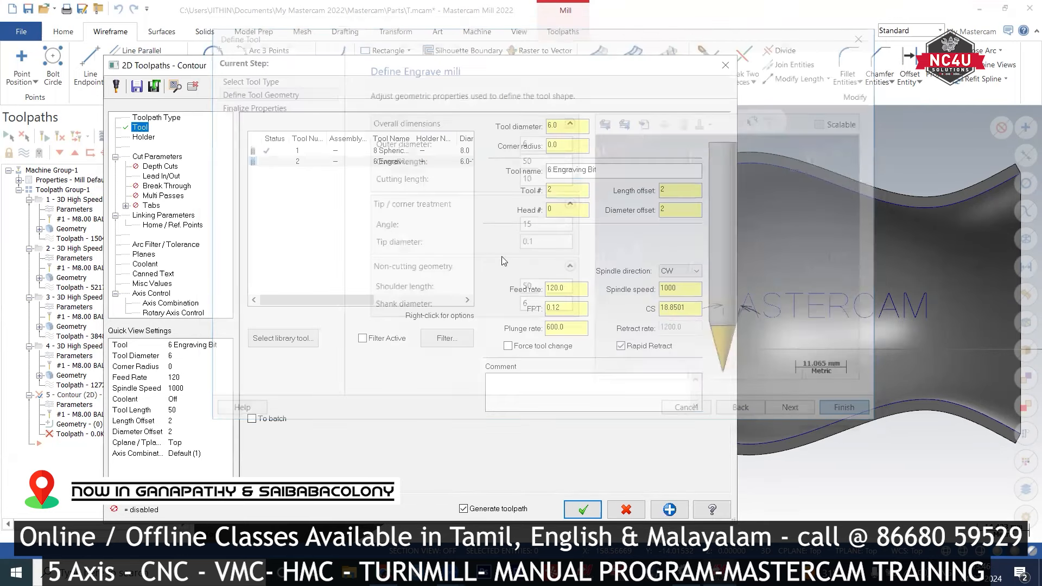
Step: Set the Contour toolpath's cutter compensation type to Off in the cut parameters
{"action": "left_click", "coordinate": [164, 157]}
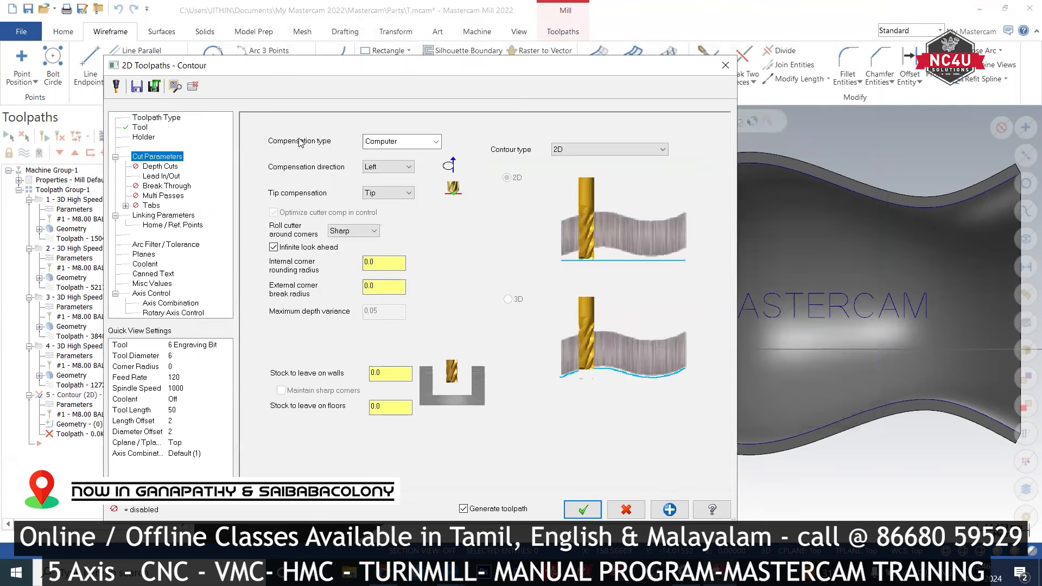
{"action": "left_click", "coordinate": [396, 143]}
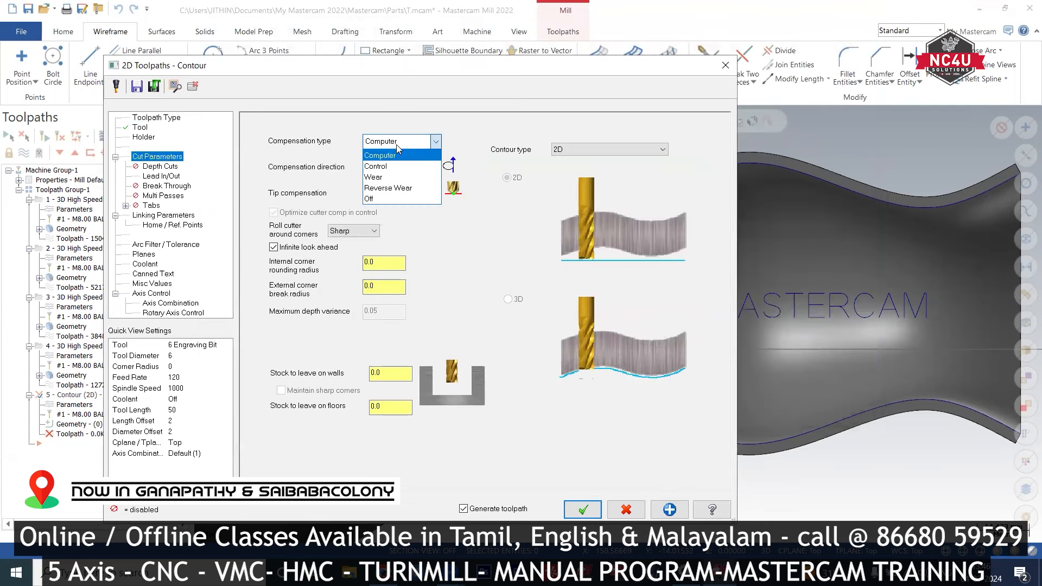
{"action": "left_click", "coordinate": [388, 199]}
{"action": "scroll", "coordinate": [968, 247], "scroll_direction": "down", "scroll_amount": 1}
{"action": "scroll", "coordinate": [967, 247], "scroll_direction": "down", "scroll_amount": 3}
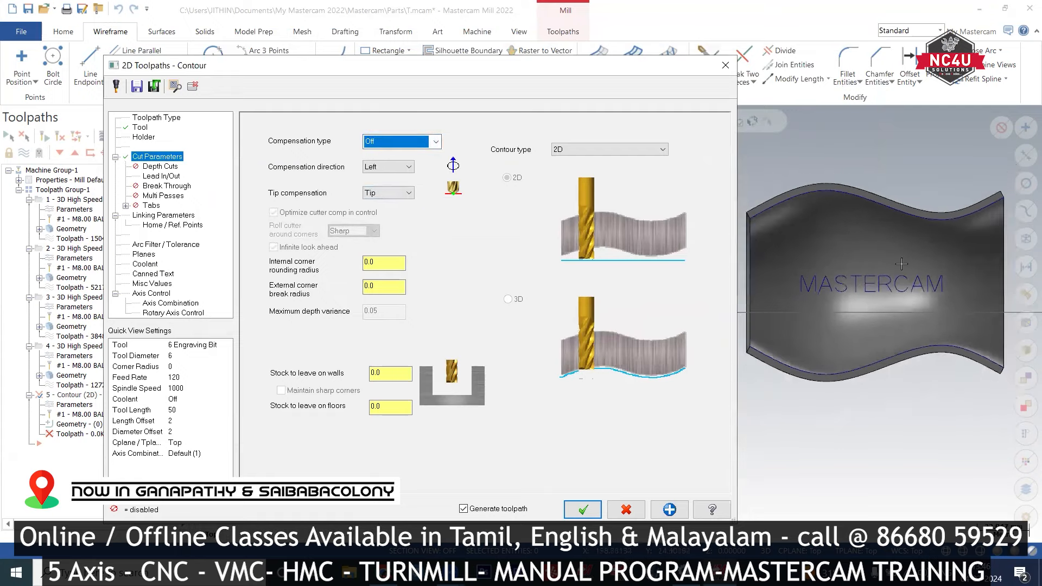
{"action": "scroll", "coordinate": [812, 268], "scroll_direction": "up", "scroll_amount": 2}
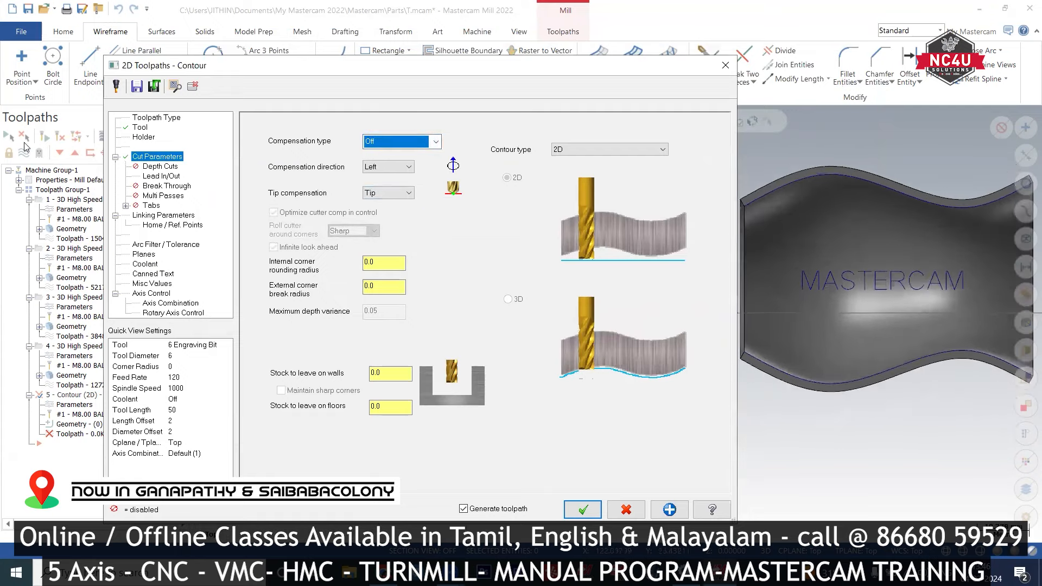
Step: Enable depth cuts with a smaller maximum rough step, and turn off Lead In/Out for the Contour toolpath
{"action": "left_click", "coordinate": [158, 166]}
{"action": "left_click", "coordinate": [298, 159]}
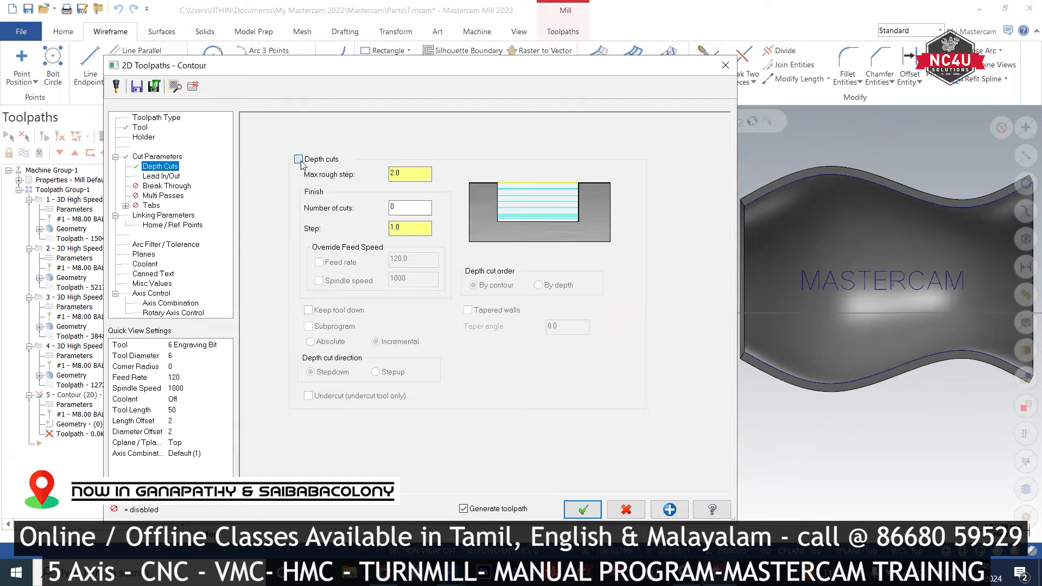
{"action": "left_click_drag", "start_coordinate": [430, 173], "coordinate": [391, 173]}
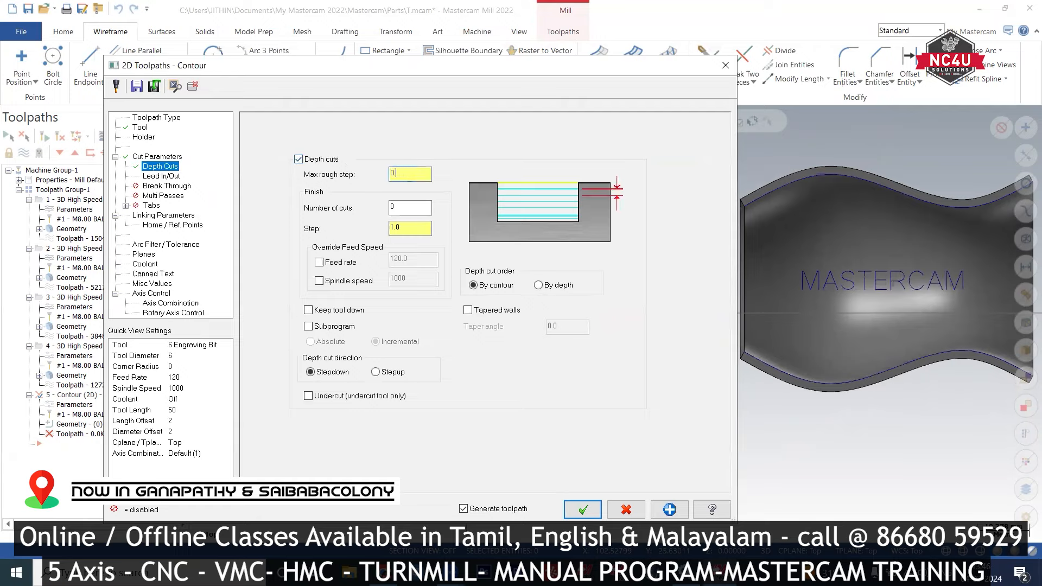
{"action": "key", "text": "Return"}
{"action": "left_click", "coordinate": [174, 177]}
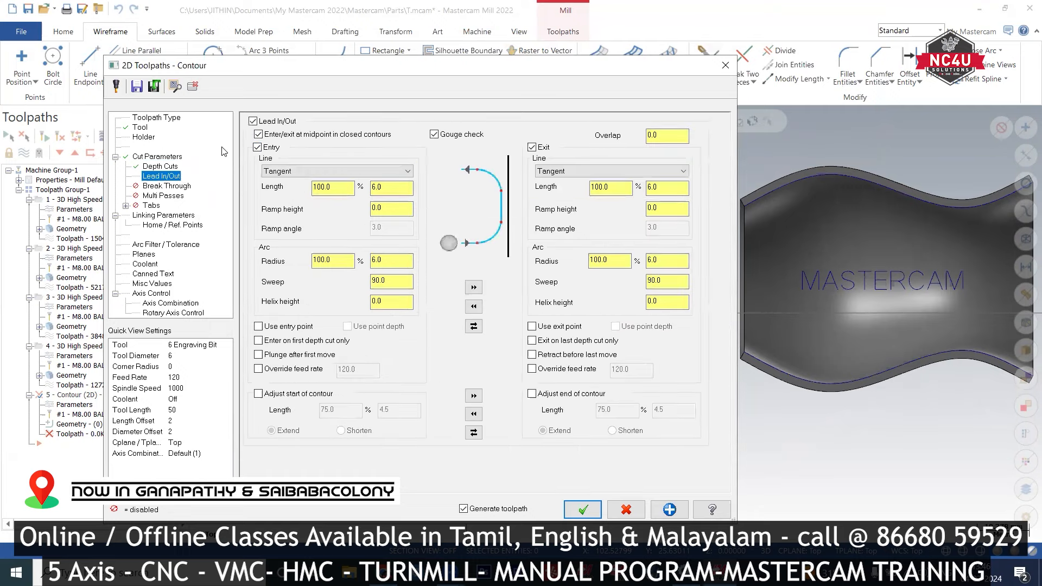
{"action": "left_click", "coordinate": [253, 121]}
{"action": "scroll", "coordinate": [923, 278], "scroll_direction": "up", "scroll_amount": 1}
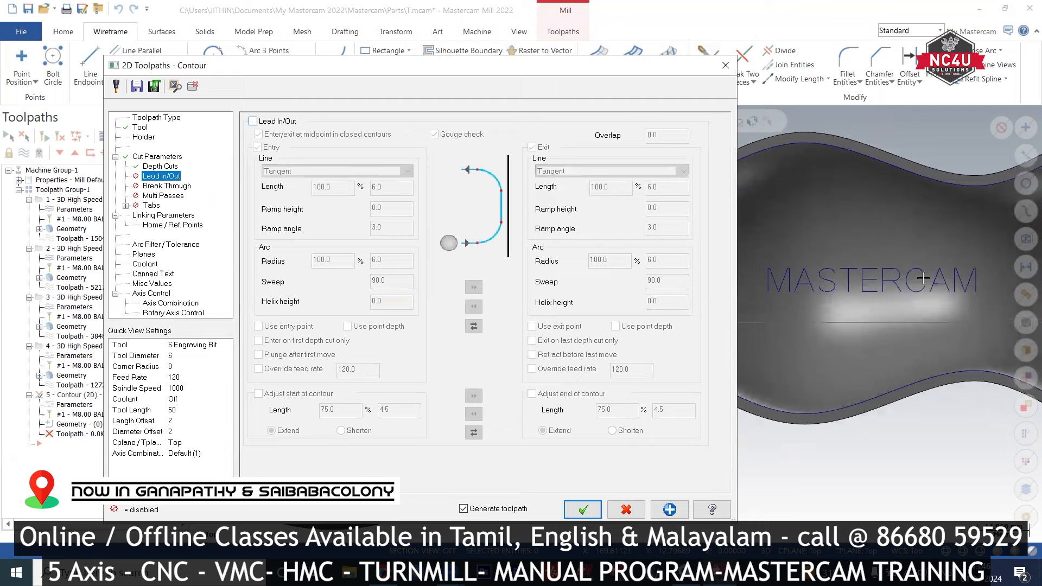
Step: Make the retract, feed plane and depth absolute, enter a shallow negative depth, and generate the Contour toolpath
{"action": "left_click", "coordinate": [163, 216]}
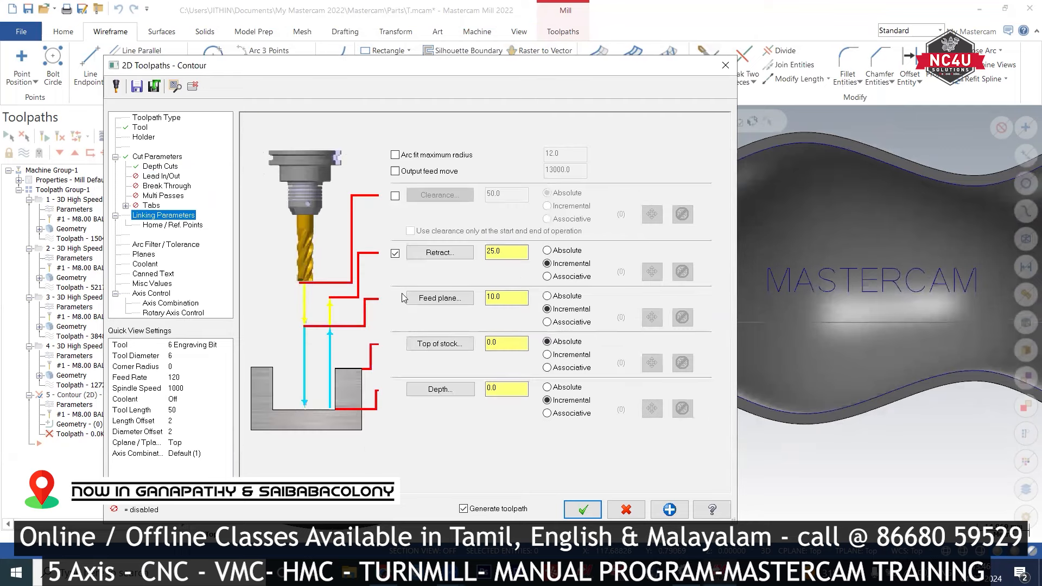
{"action": "left_click", "coordinate": [552, 297]}
{"action": "left_click", "coordinate": [547, 251]}
{"action": "double_click", "coordinate": [504, 388]}
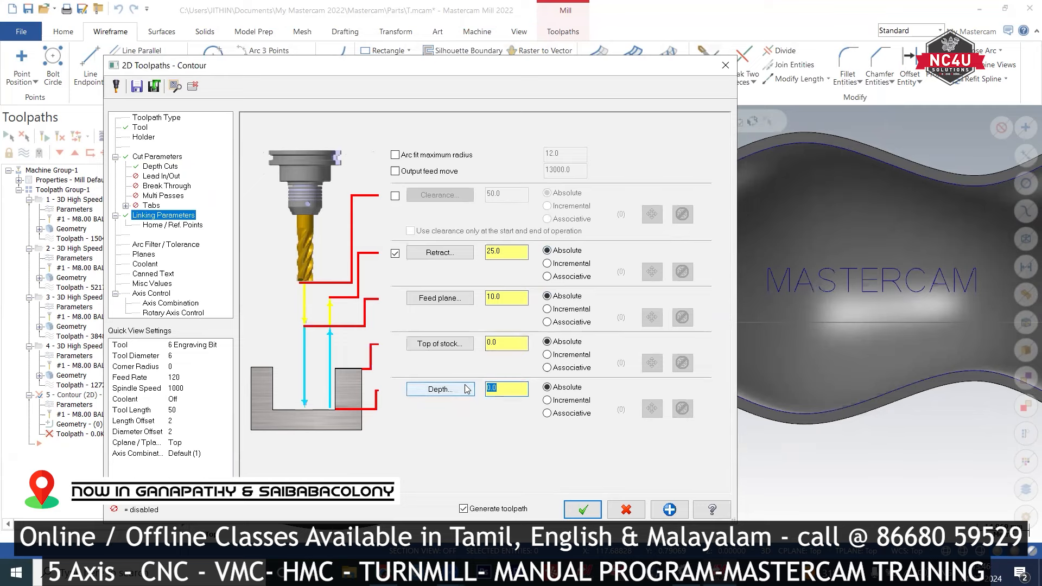
{"action": "key", "text": "BackSpace"}
{"action": "type", "text": "-0."}
{"action": "left_click", "coordinate": [582, 509]}
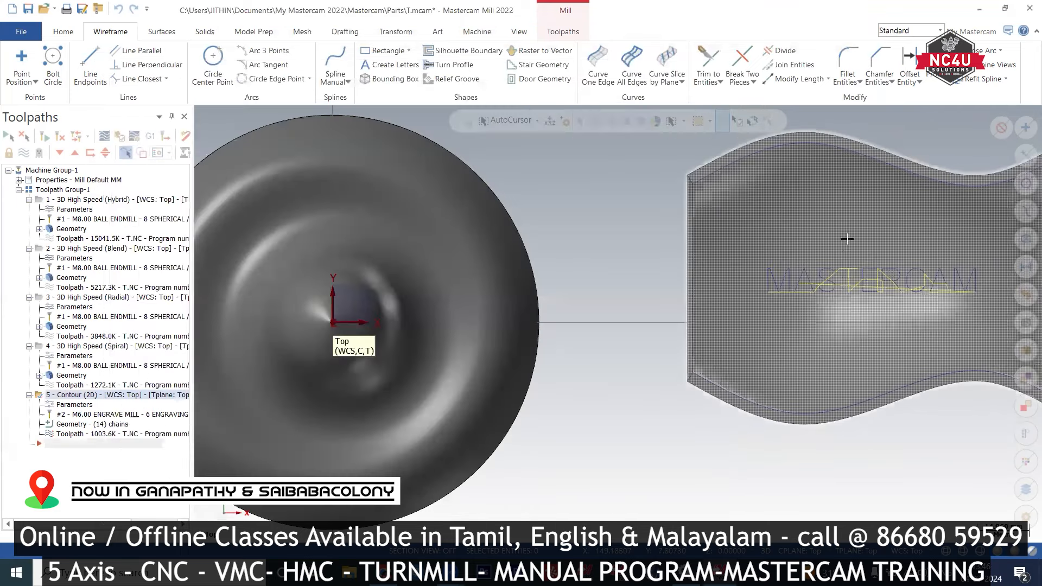
Step: Examine the Contour toolpath along the MASTERCAM letters from tilted and top views against the solid's curved surface
{"action": "middle_click_drag", "start_coordinate": [847, 239], "coordinate": [808, 279]}
{"action": "scroll", "coordinate": [742, 281], "scroll_direction": "up", "scroll_amount": 4}
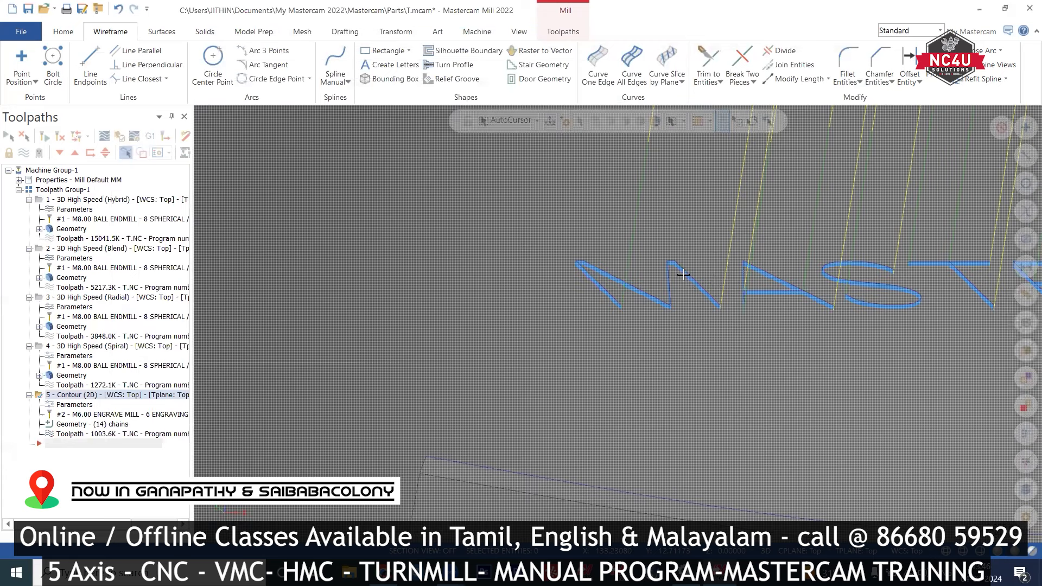
{"action": "right_click", "coordinate": [582, 234]}
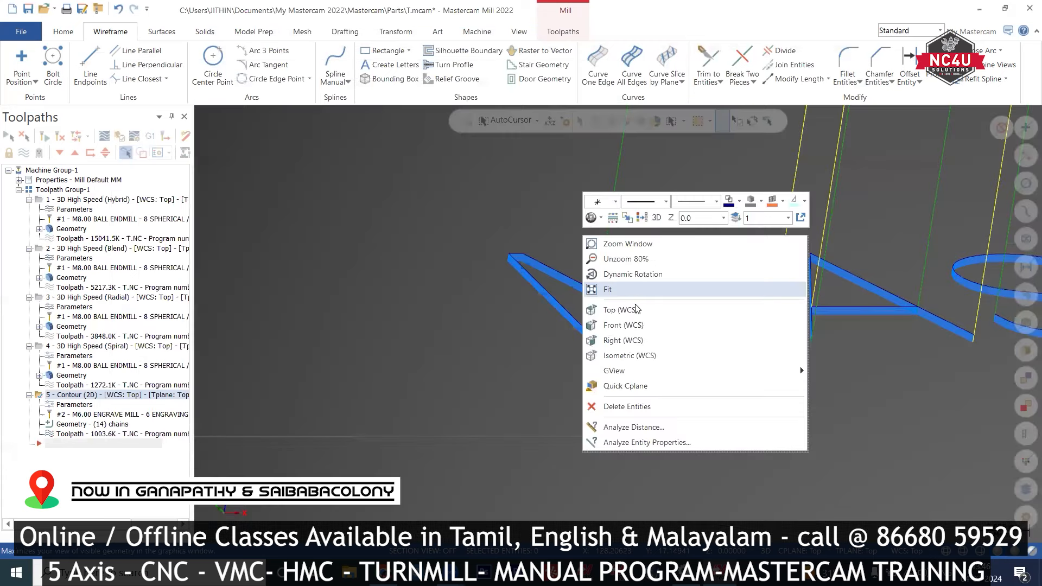
{"action": "left_click", "coordinate": [631, 308]}
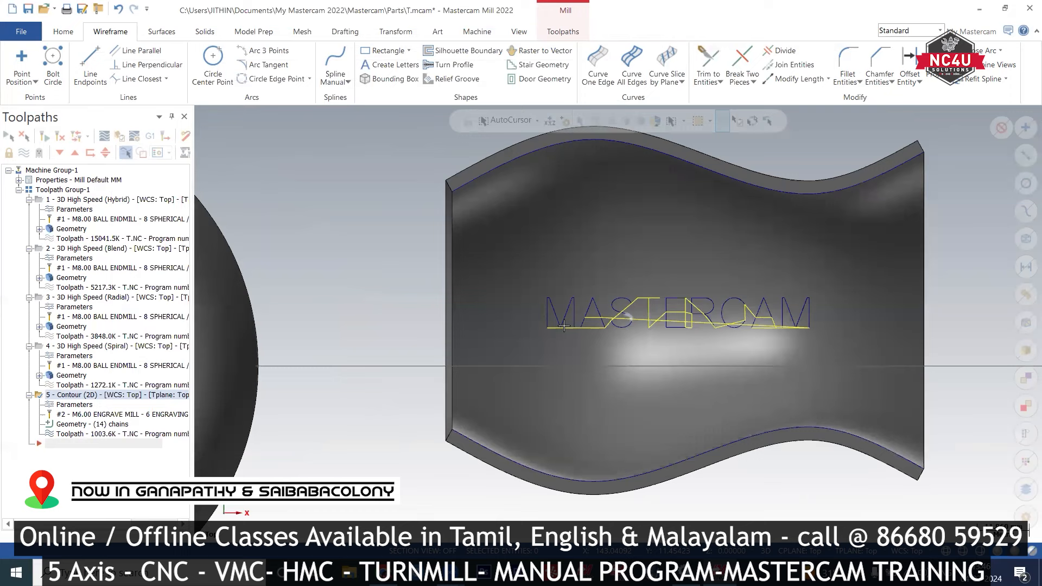
{"action": "scroll", "coordinate": [642, 317], "scroll_direction": "up", "scroll_amount": 3}
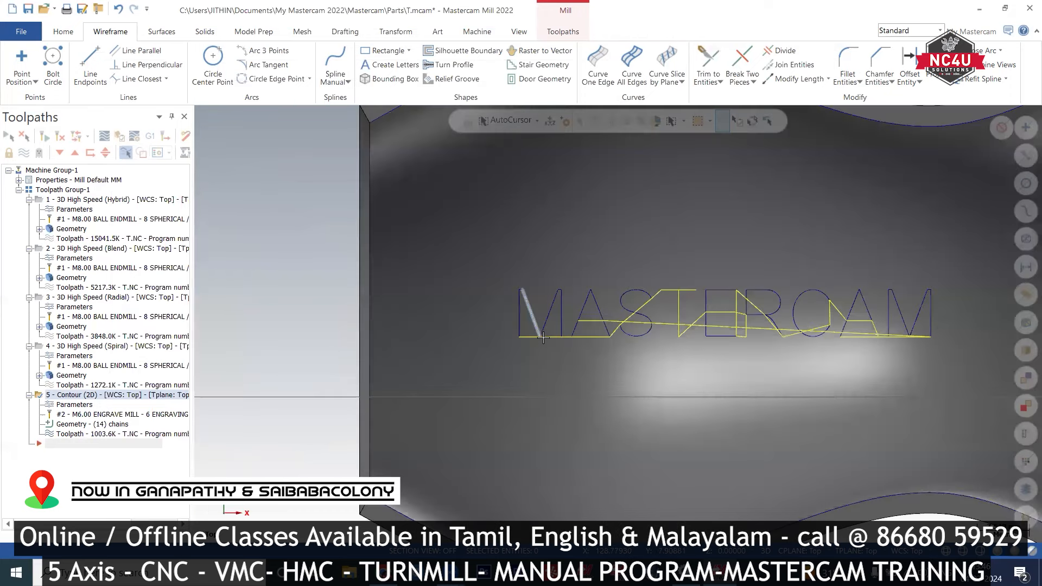
{"action": "mouse_move", "coordinate": [542, 337]}
{"action": "middle_mouse_down"}
{"action": "mouse_move", "coordinate": [588, 269]}
{"action": "mouse_move", "coordinate": [633, 291]}
{"action": "mouse_move", "coordinate": [574, 240]}
{"action": "middle_mouse_up"}
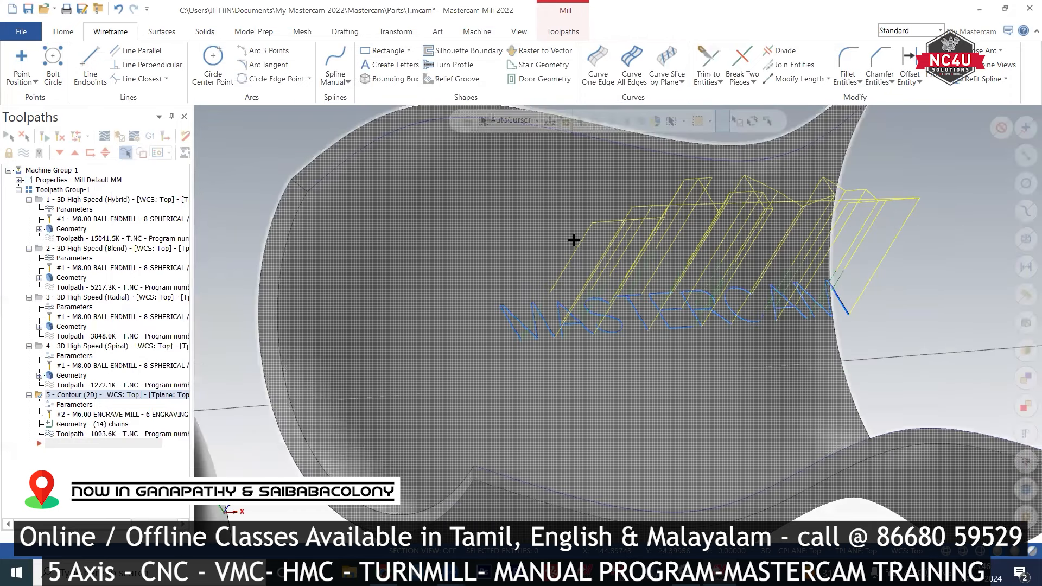
{"action": "key", "text": "alt+1"}
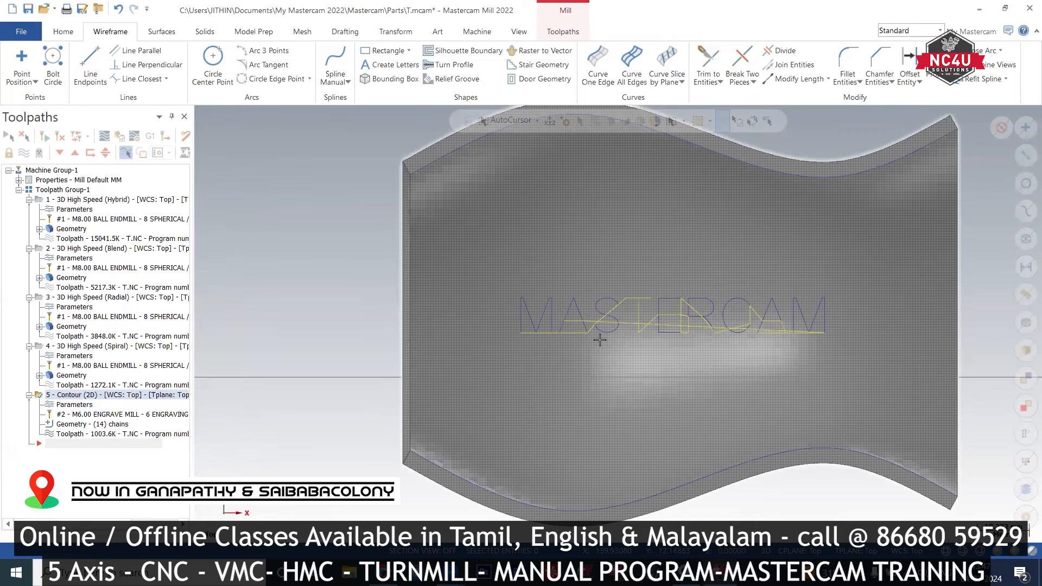
{"action": "scroll", "coordinate": [584, 293], "scroll_direction": "up", "scroll_amount": 2}
{"action": "scroll", "coordinate": [585, 293], "scroll_direction": "up", "scroll_amount": 1}
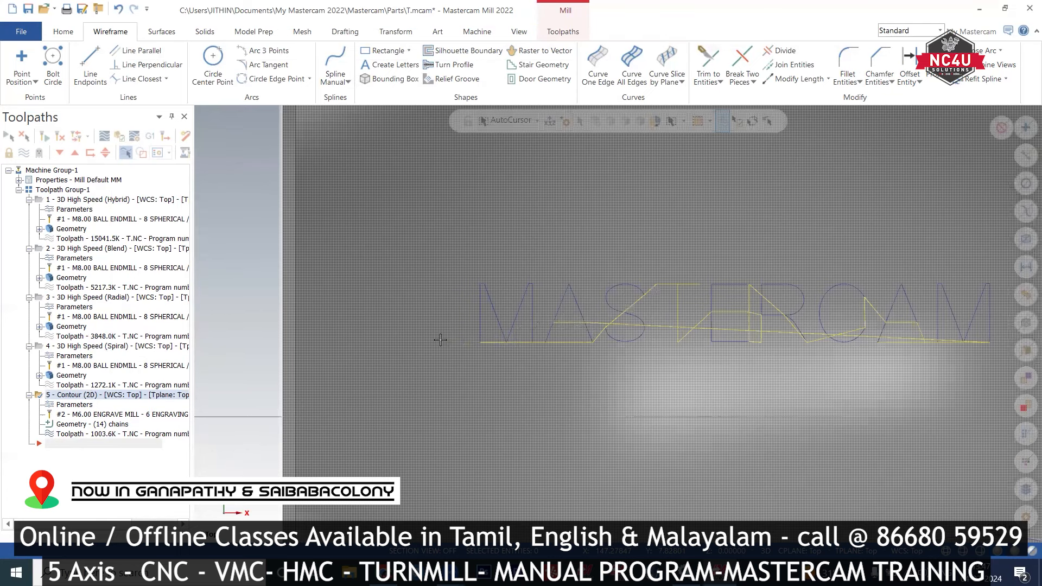
{"action": "scroll", "coordinate": [516, 304], "scroll_direction": "down", "scroll_amount": 2}
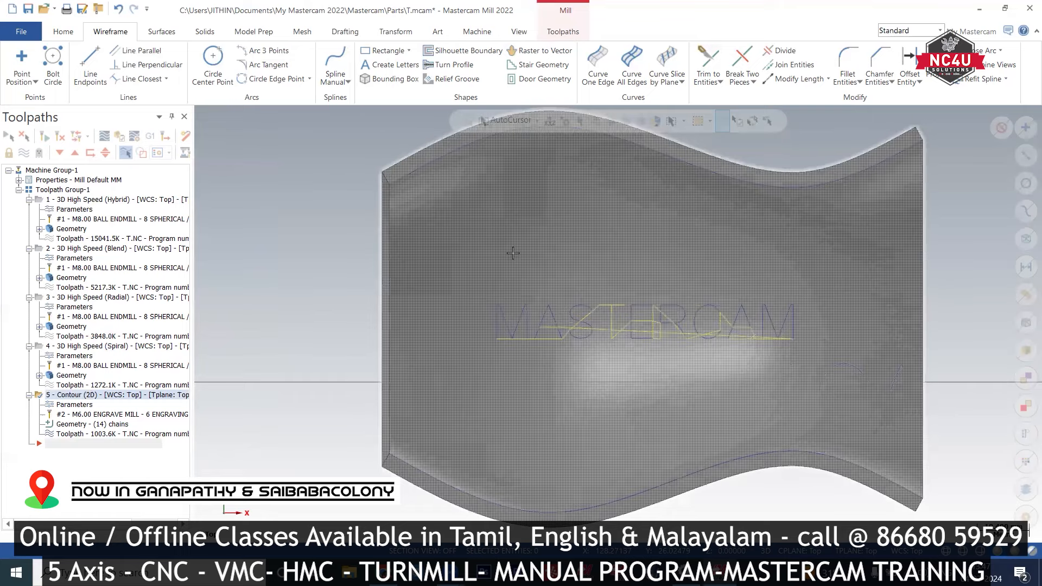
{"action": "scroll", "coordinate": [467, 369], "scroll_direction": "up", "scroll_amount": 2}
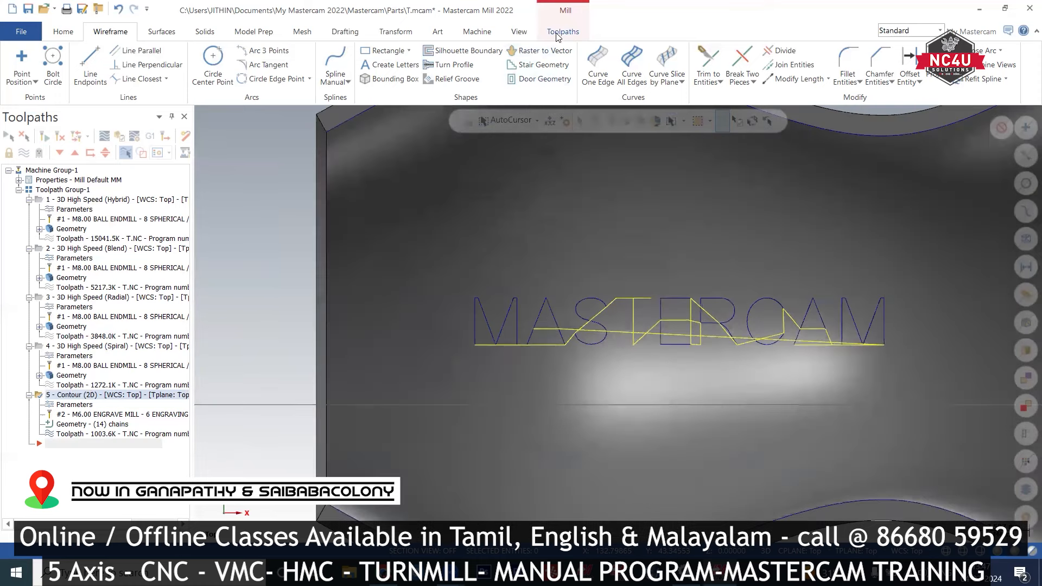
Step: Create a 3D high-speed Project toolpath using the half-revolved solid's wavy inner face as machining geometry
{"action": "left_click", "coordinate": [562, 31]}
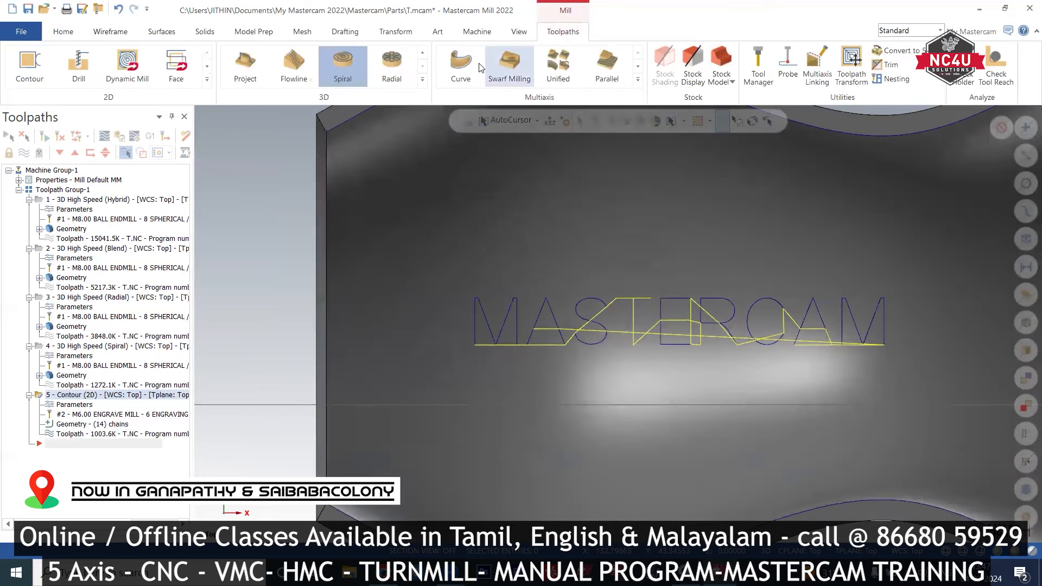
{"action": "left_click", "coordinate": [422, 79]}
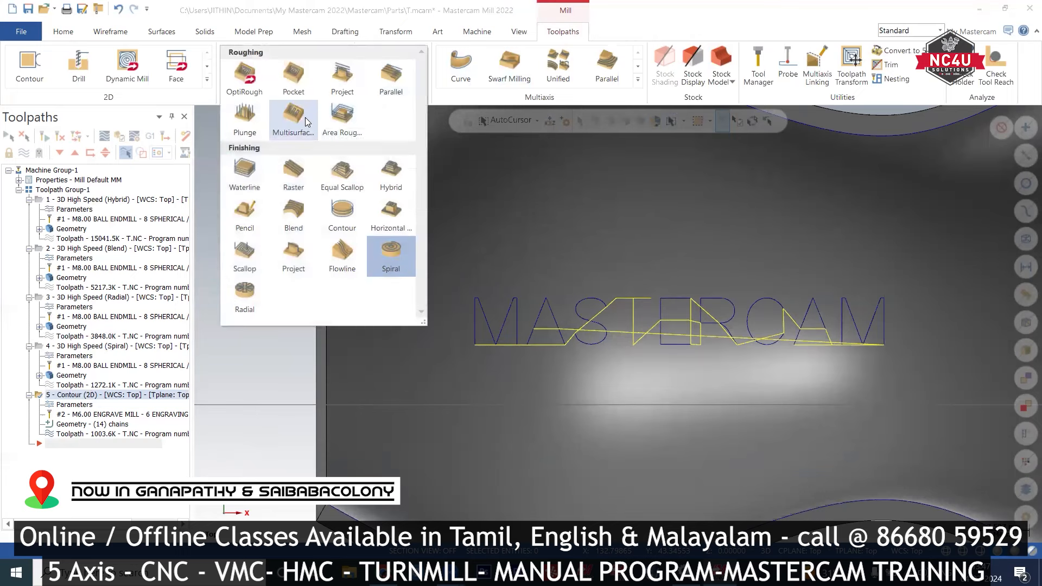
{"action": "left_click", "coordinate": [283, 264]}
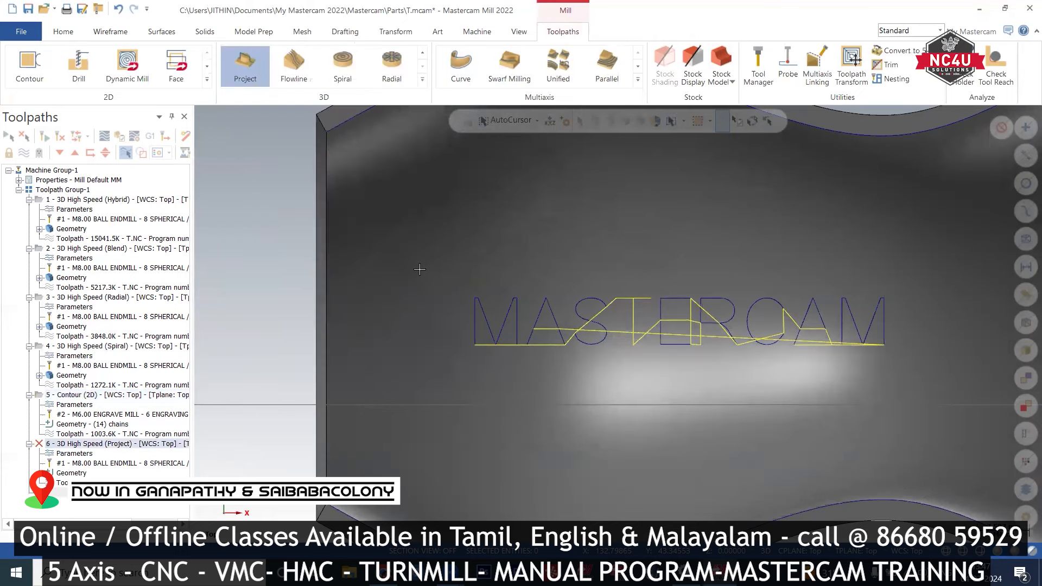
{"action": "left_click", "coordinate": [440, 415]}
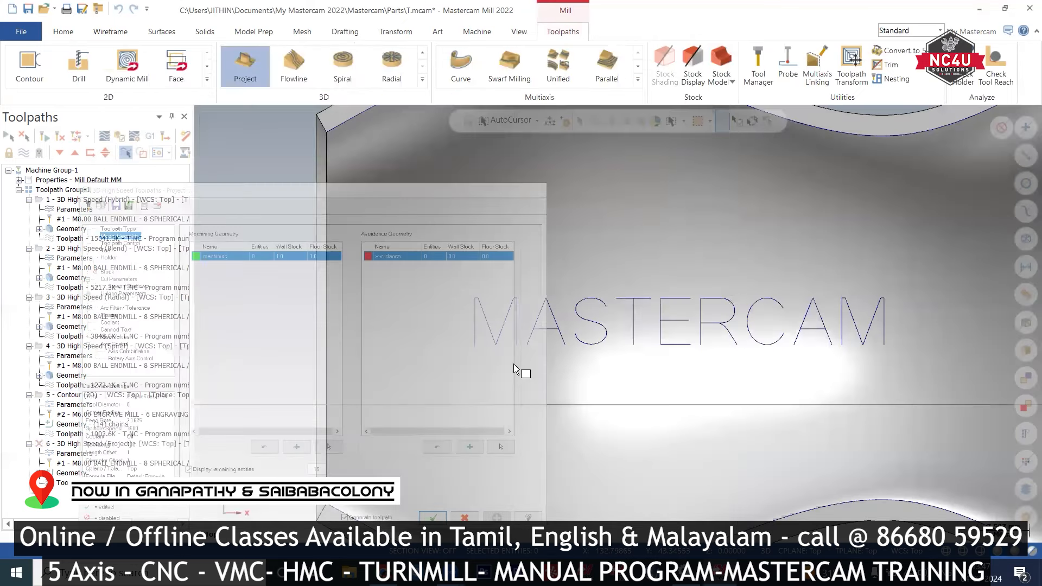
{"action": "left_click", "coordinate": [513, 363]}
{"action": "key", "text": "Return"}
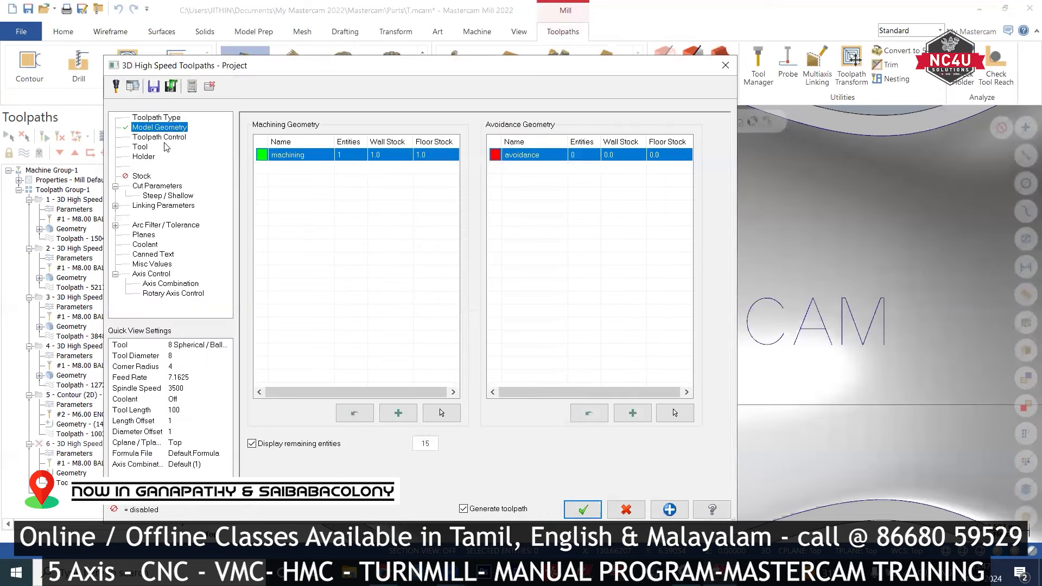